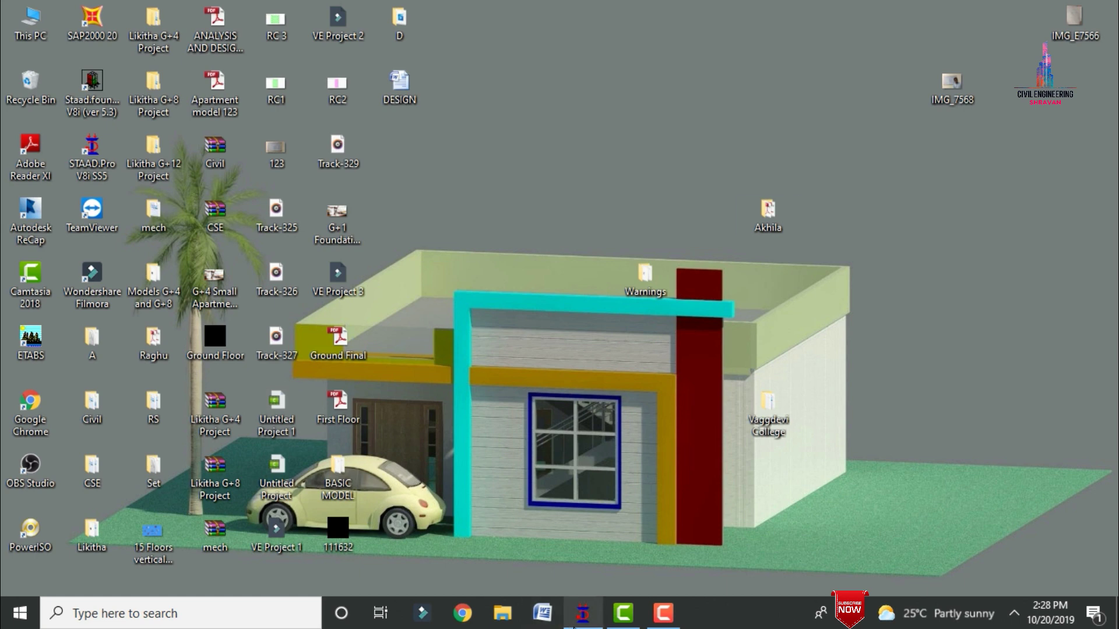
Step: Restore the STAAD.Pro window showing the 'Wrnings' multi-storey frame model
{"action": "left_click", "coordinate": [574, 626]}
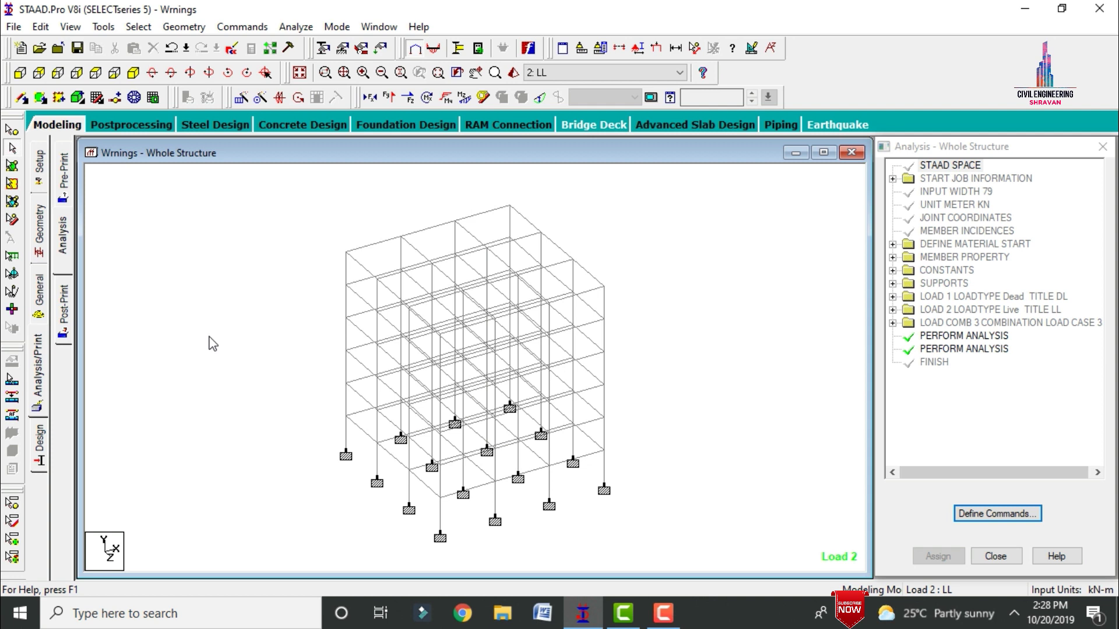
Step: Review the Rect 0.35x0.23 beam and 0.35x0.35 column section dimensions and their members
{"action": "left_click", "coordinate": [39, 302]}
{"action": "left_click", "coordinate": [921, 297]}
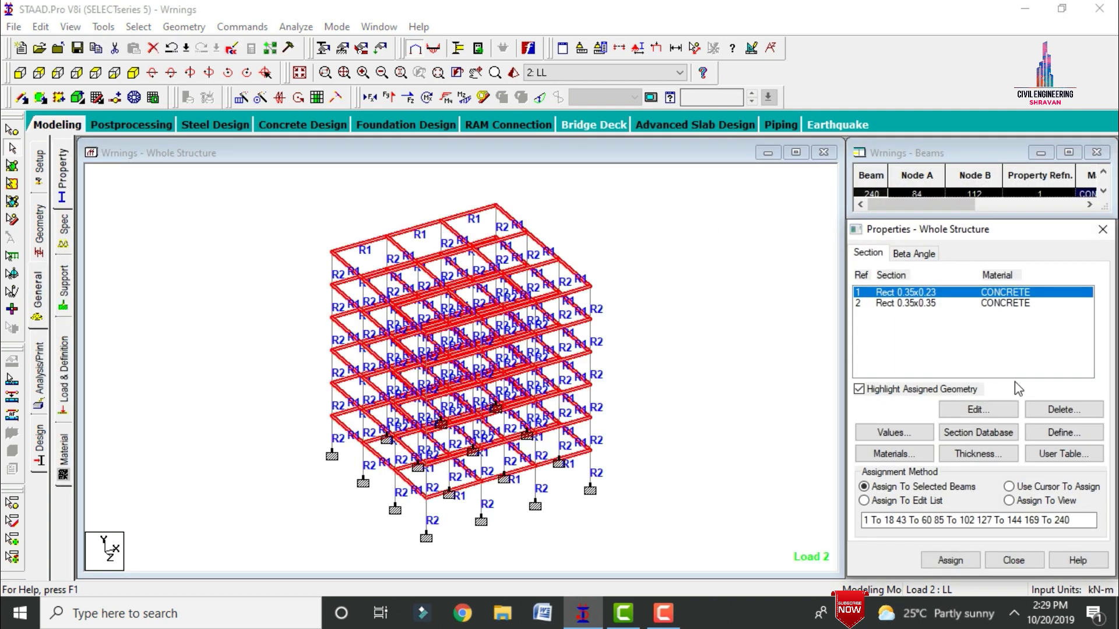
{"action": "left_click", "coordinate": [991, 411]}
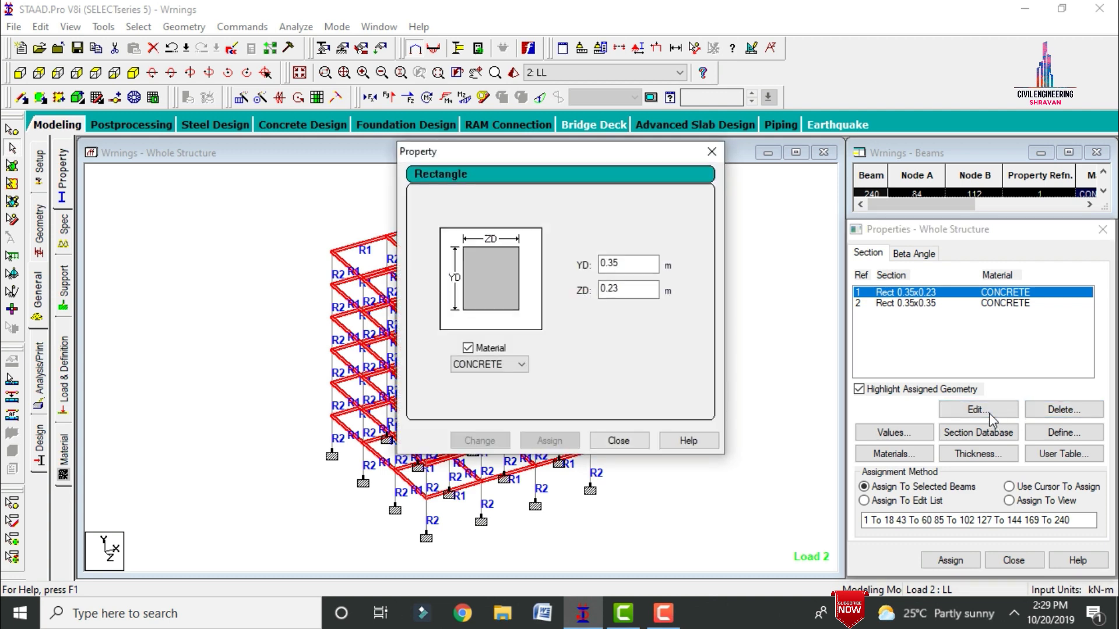
{"action": "left_click", "coordinate": [619, 442]}
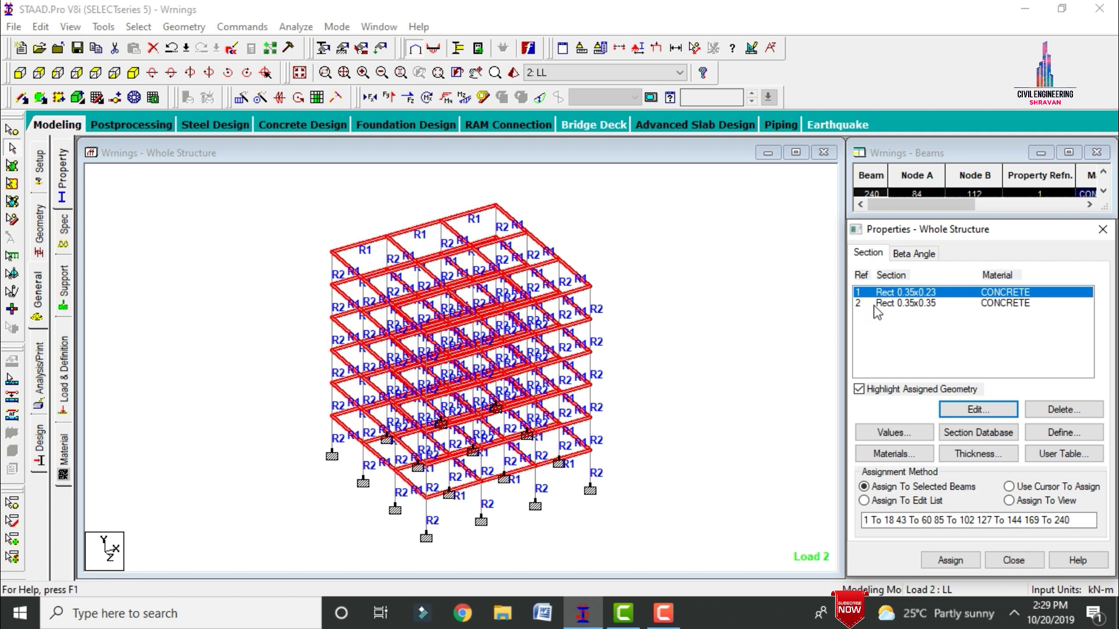
{"action": "left_click", "coordinate": [892, 304]}
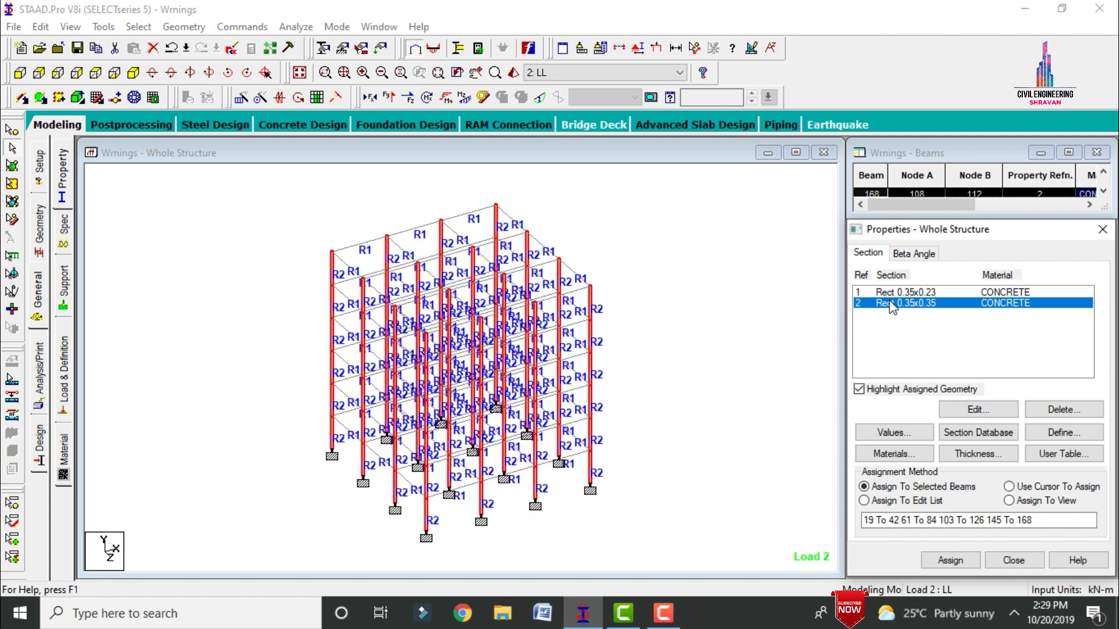
{"action": "left_click", "coordinate": [953, 414]}
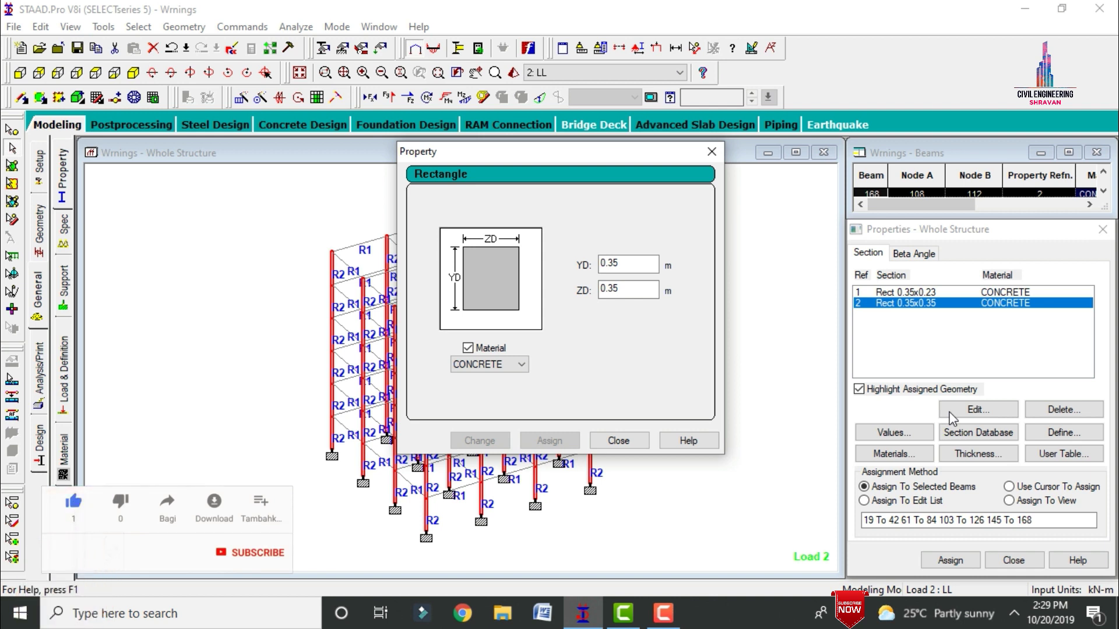
{"action": "left_click", "coordinate": [634, 438]}
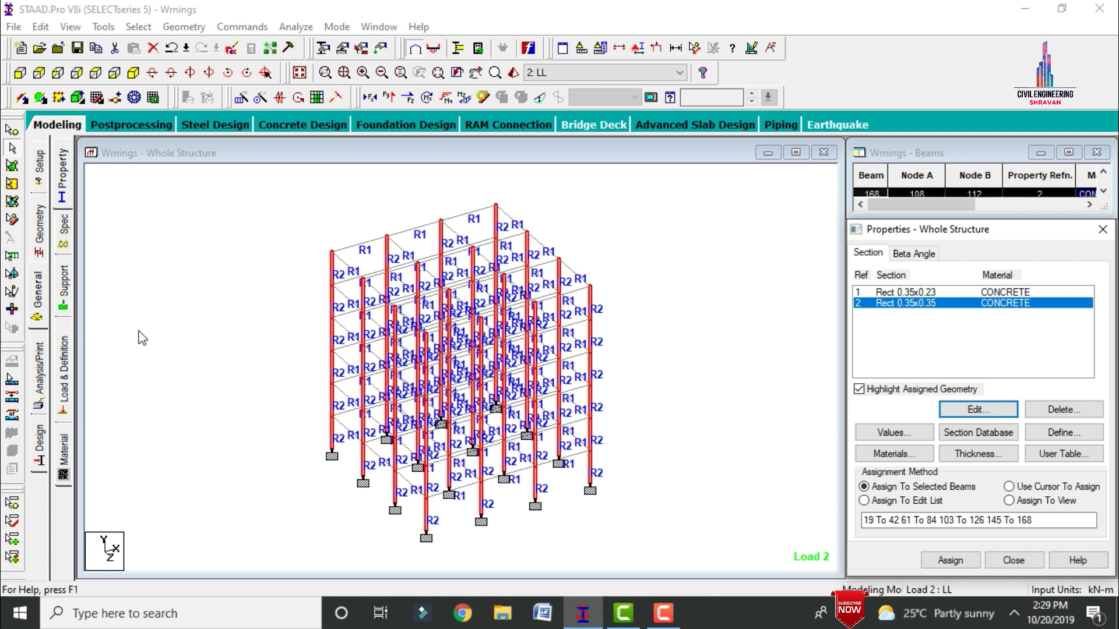
{"action": "left_click", "coordinate": [165, 337]}
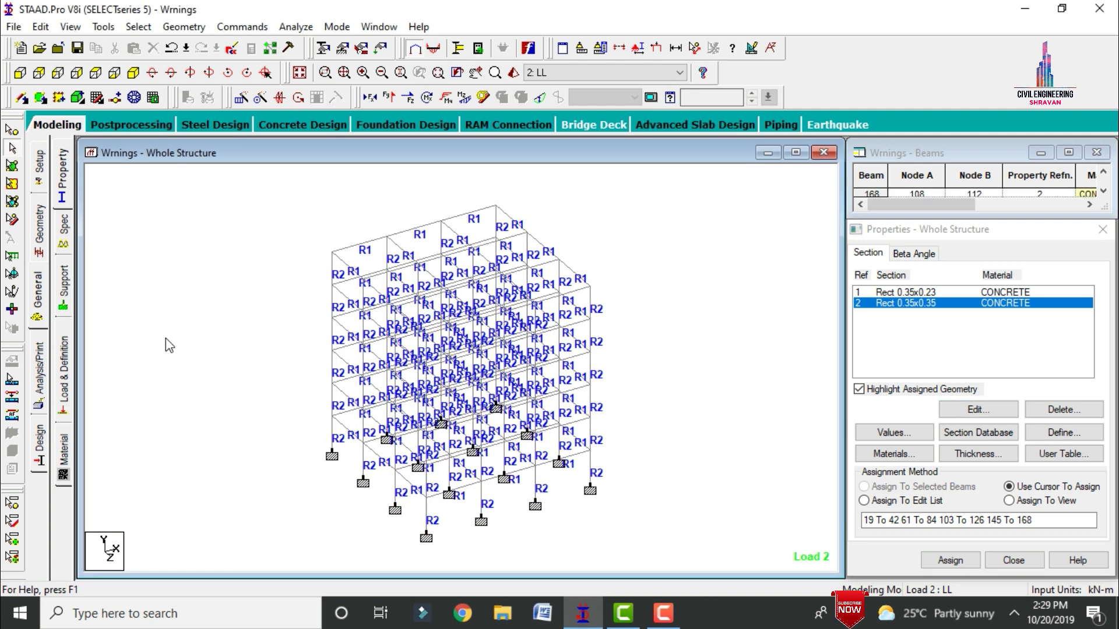
Step: Display each DL load: self-weight Y -1, floor loads -3.75/-1.2/-3/-1.5, and UNI -7.5/-3 kN/m
{"action": "left_click", "coordinate": [66, 360]}
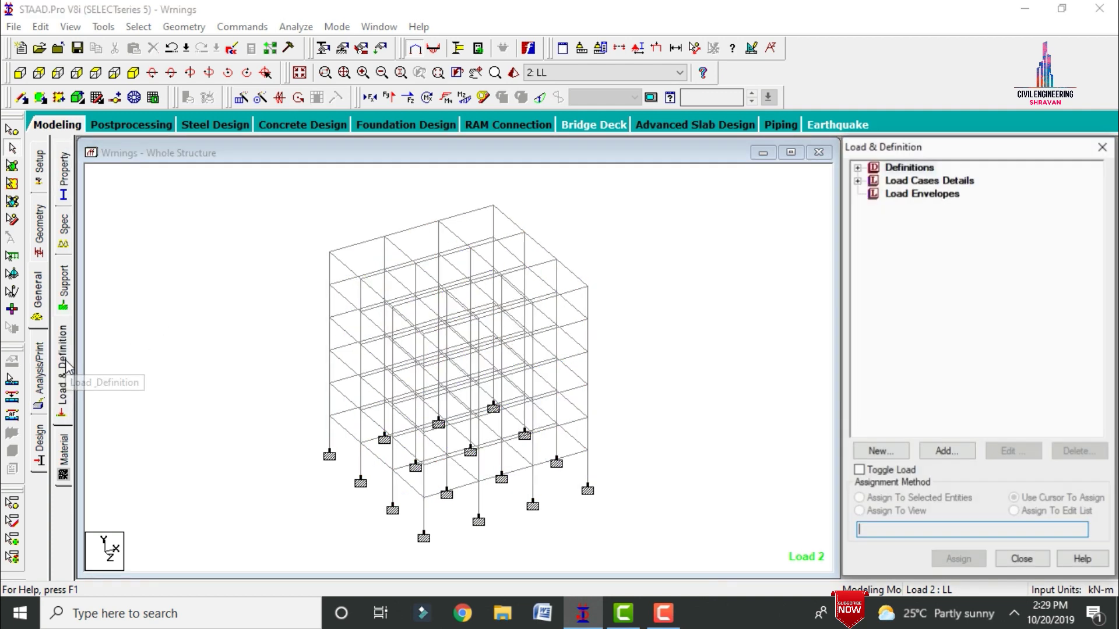
{"action": "left_click", "coordinate": [858, 180]}
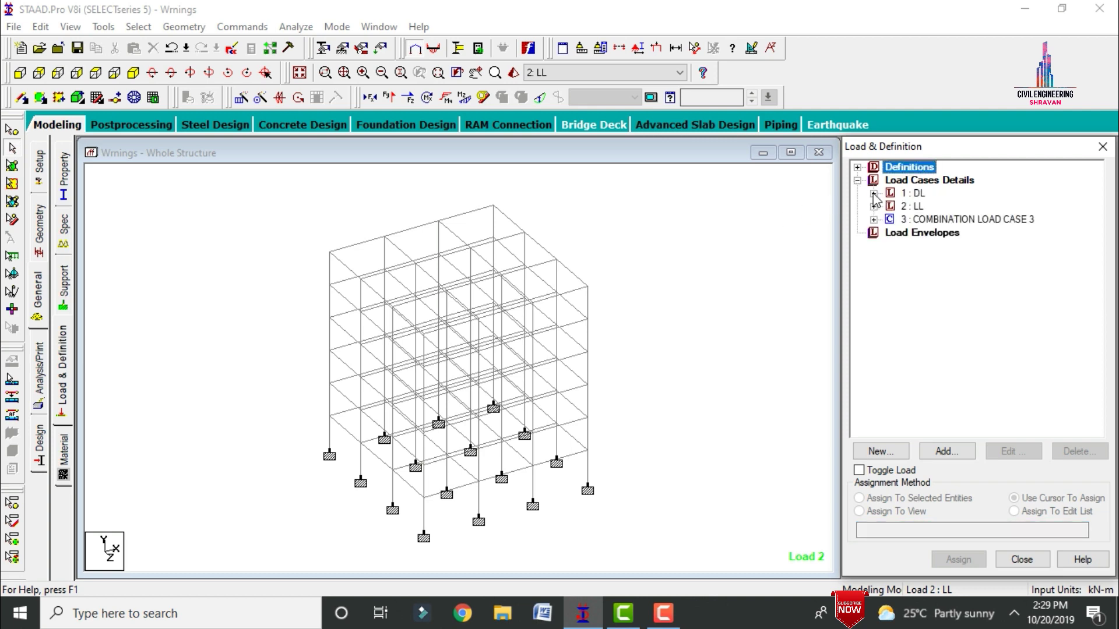
{"action": "left_click", "coordinate": [873, 193]}
{"action": "left_click", "coordinate": [954, 207]}
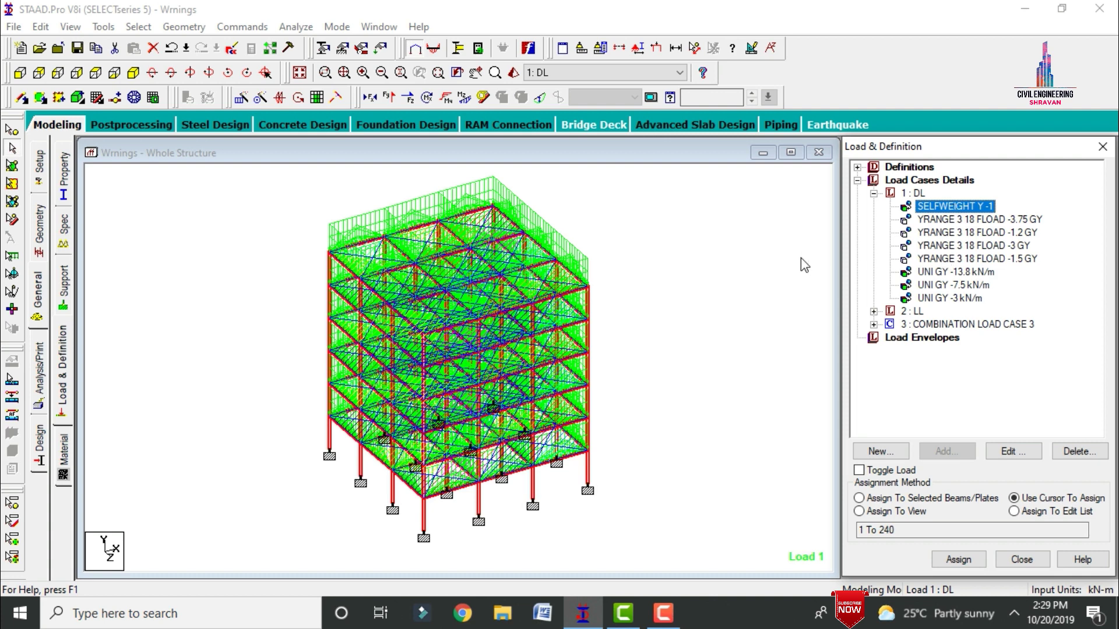
{"action": "left_click", "coordinate": [962, 209]}
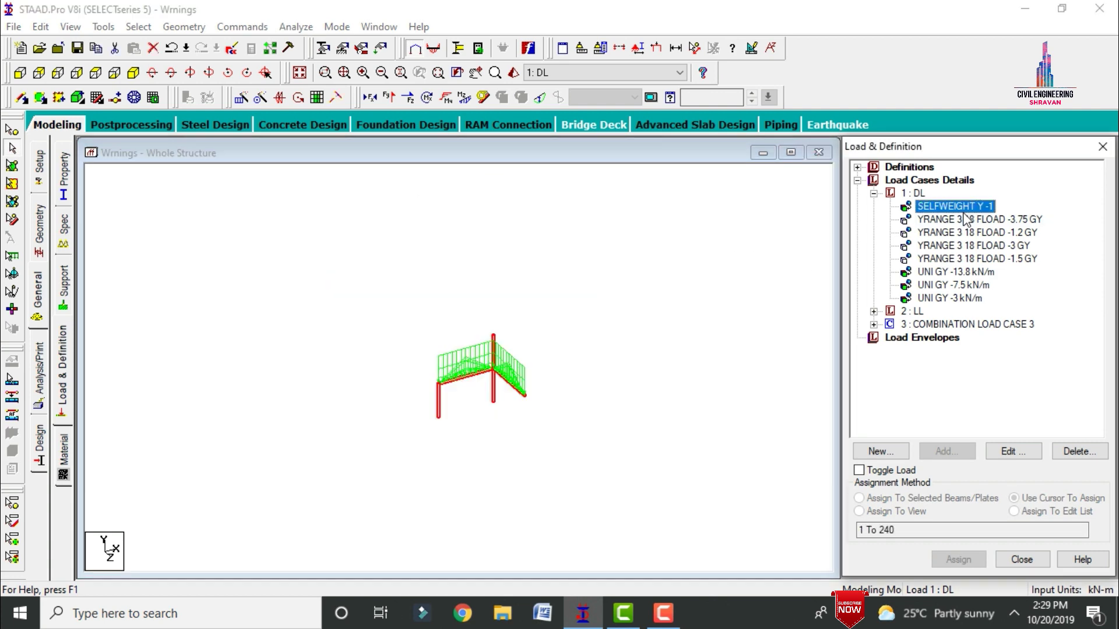
{"action": "left_click", "coordinate": [980, 220]}
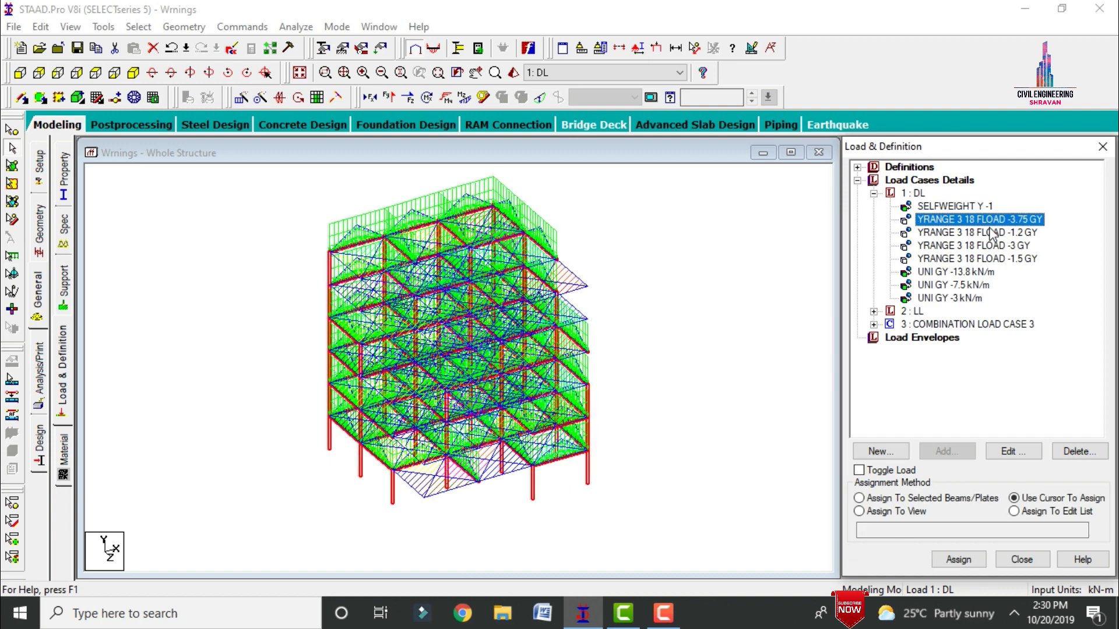
{"action": "left_click", "coordinate": [992, 233]}
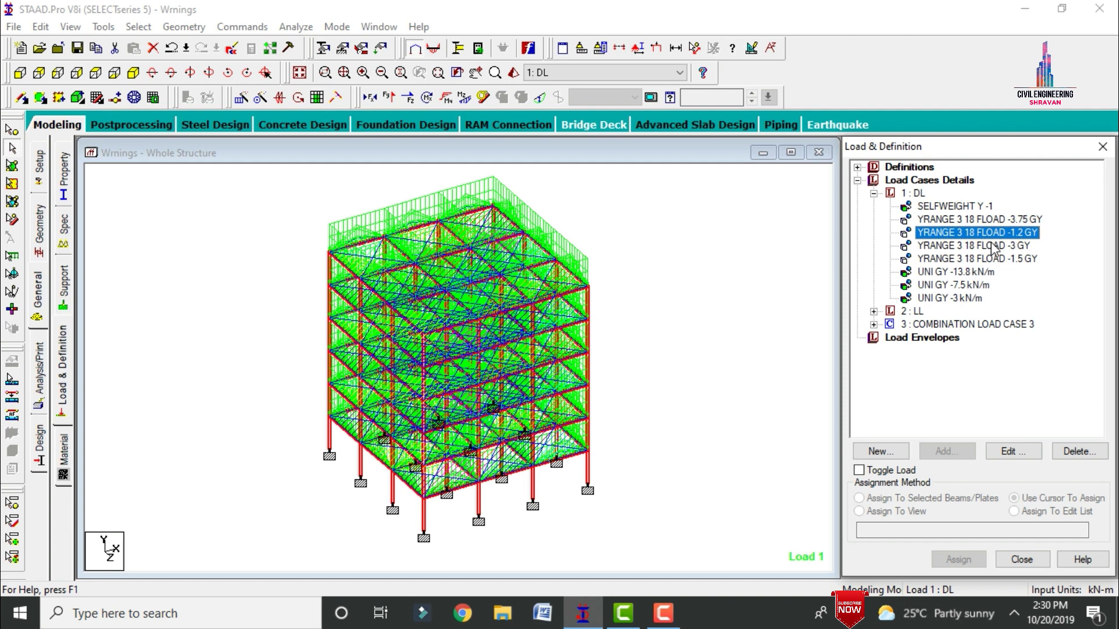
{"action": "left_click", "coordinate": [992, 246]}
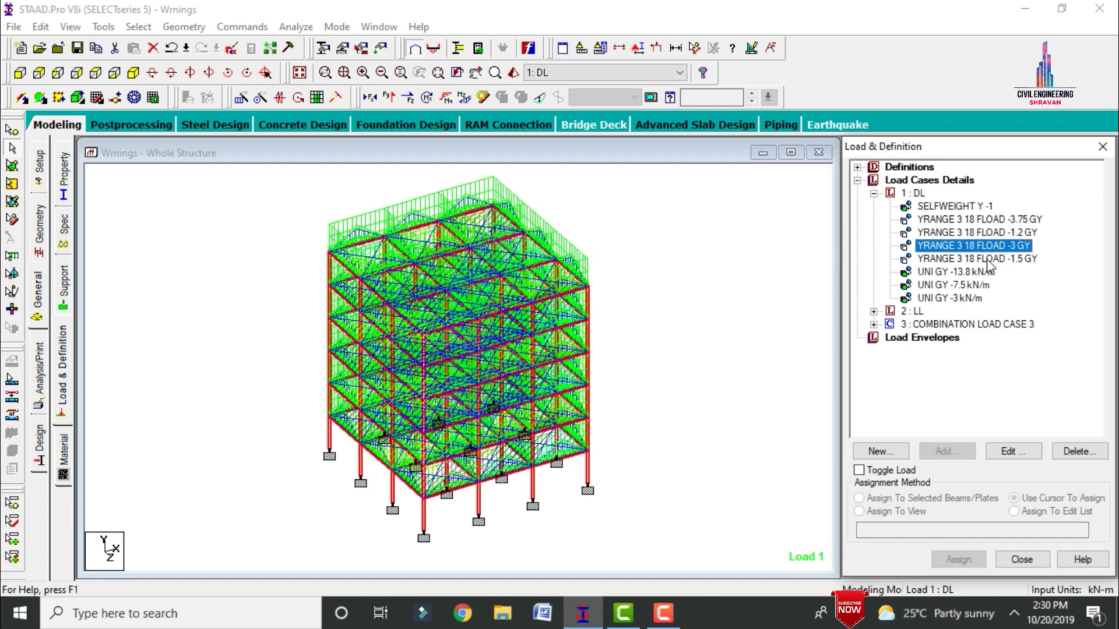
{"action": "left_click", "coordinate": [989, 263]}
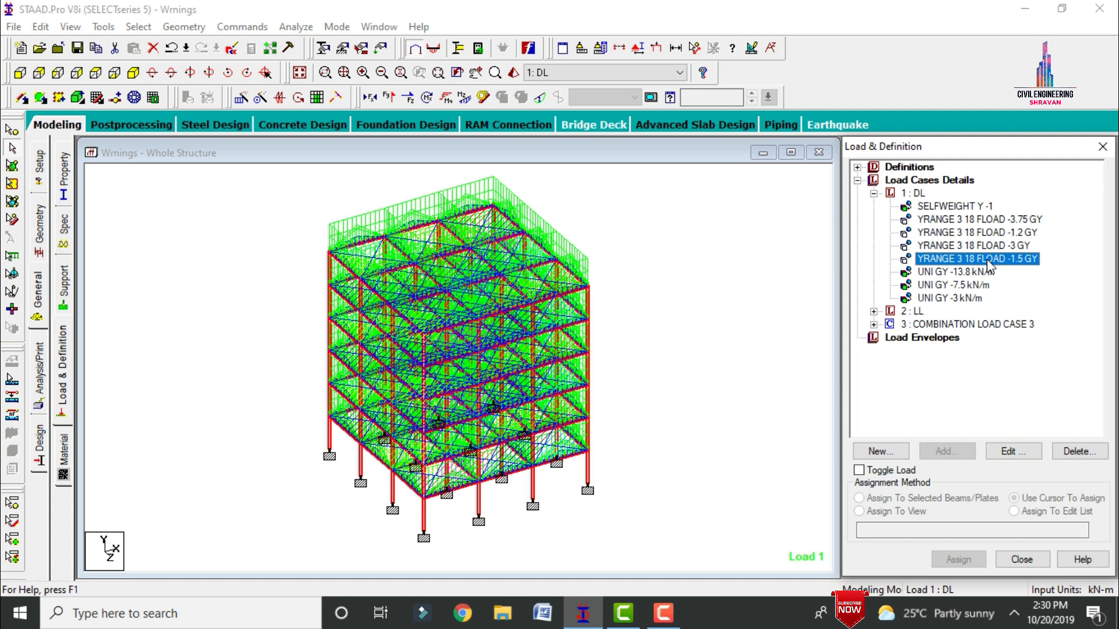
{"action": "left_click", "coordinate": [973, 285]}
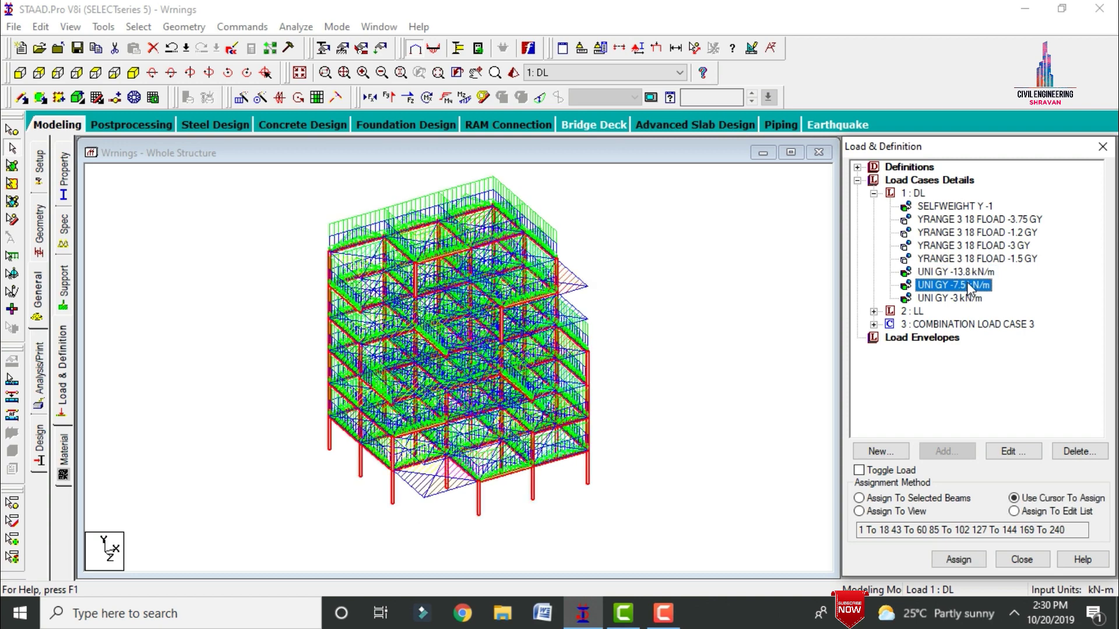
{"action": "left_click", "coordinate": [967, 298]}
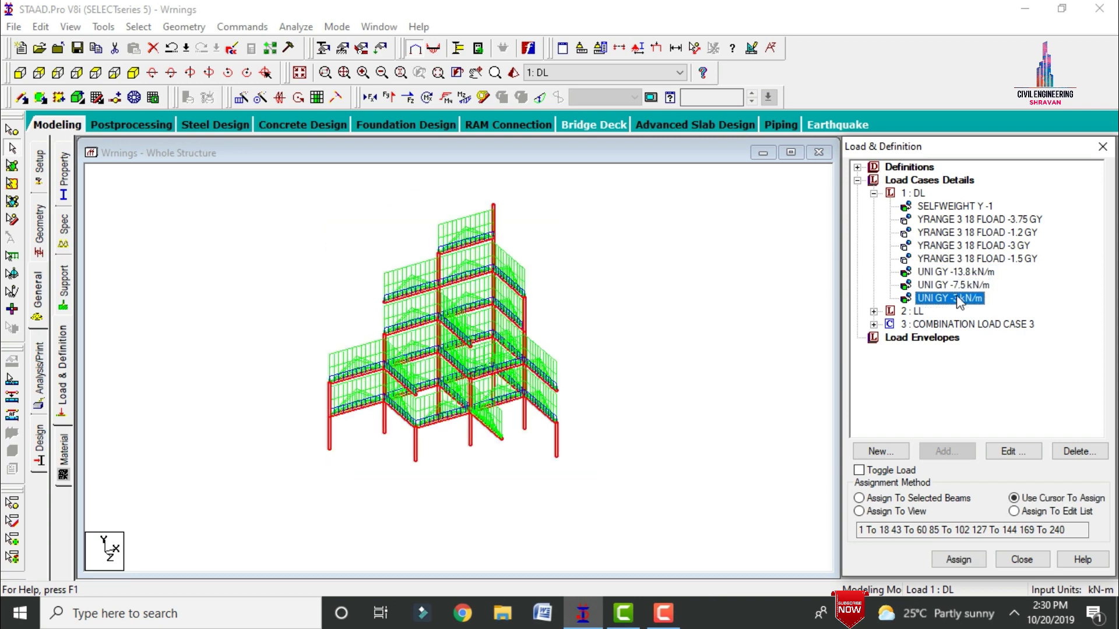
Step: Display the LL floor load -2.5 and combination 3 (1.5 × Load 1 + 1.5 × Load 2)
{"action": "left_click", "coordinate": [874, 311]}
{"action": "left_click", "coordinate": [925, 325]}
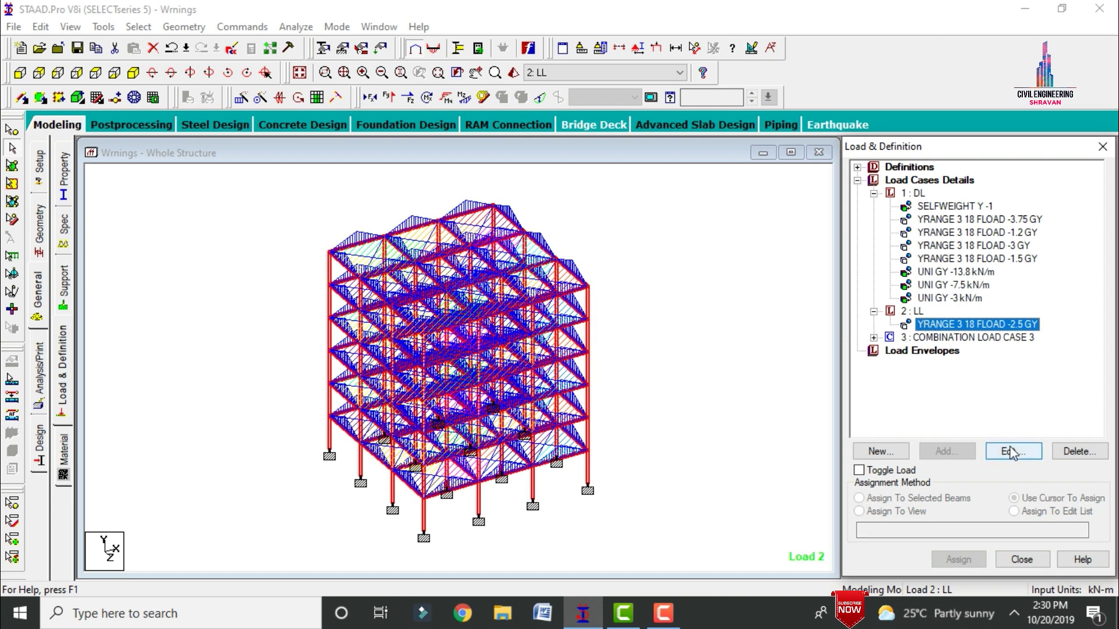
{"action": "left_click", "coordinate": [875, 338]}
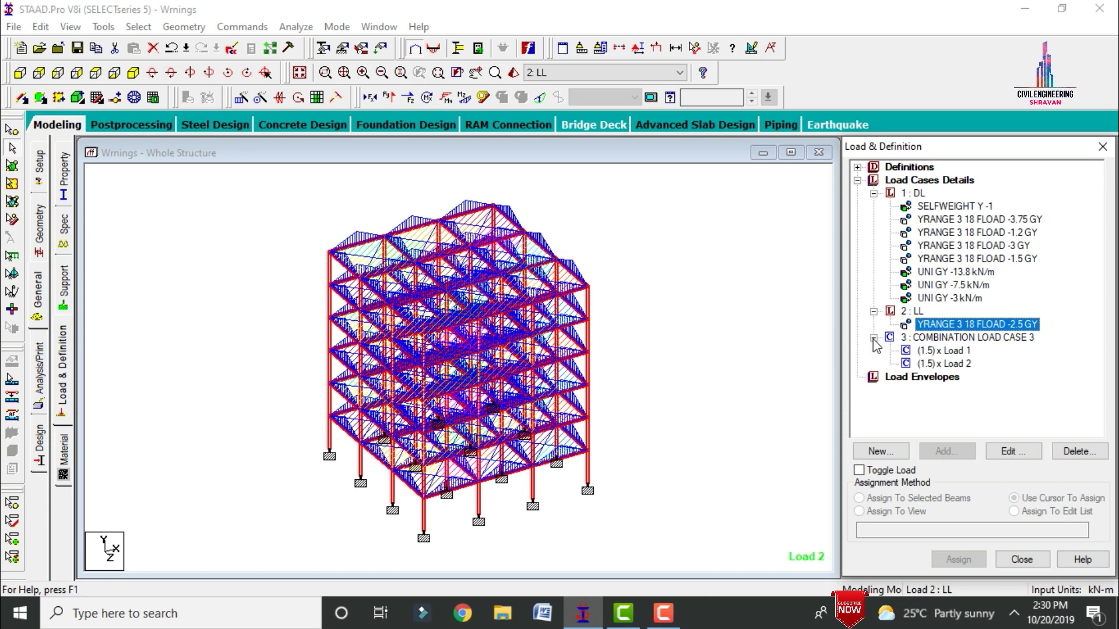
{"action": "left_click", "coordinate": [940, 352]}
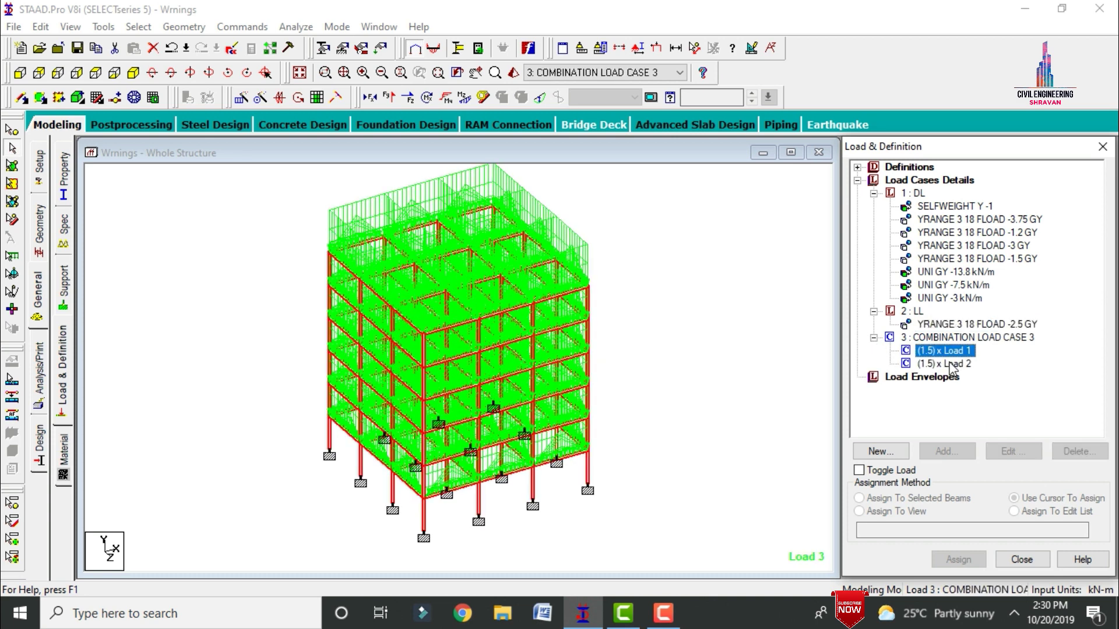
{"action": "left_click", "coordinate": [949, 364]}
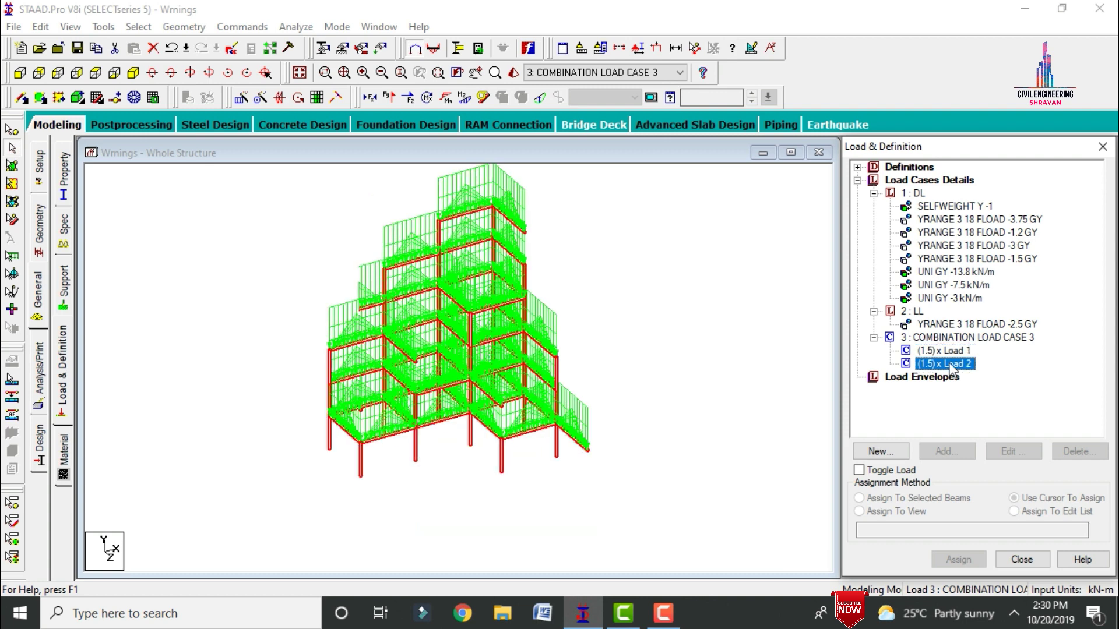
{"action": "left_click", "coordinate": [727, 316]}
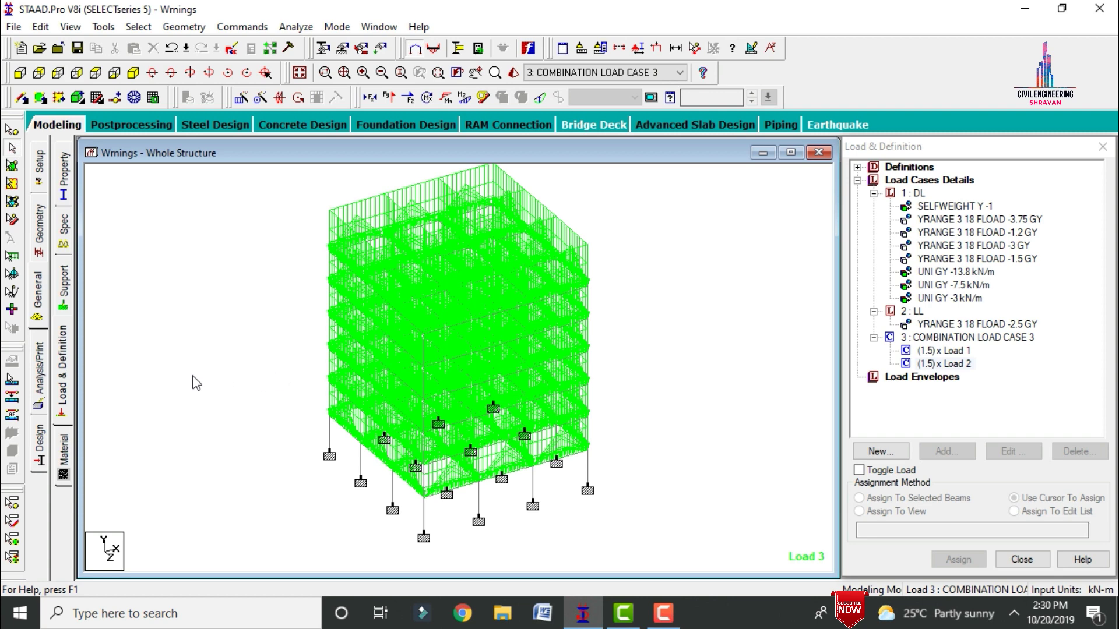
Step: Add another PERFORM ANALYSIS command to the analysis commands
{"action": "left_click", "coordinate": [38, 378]}
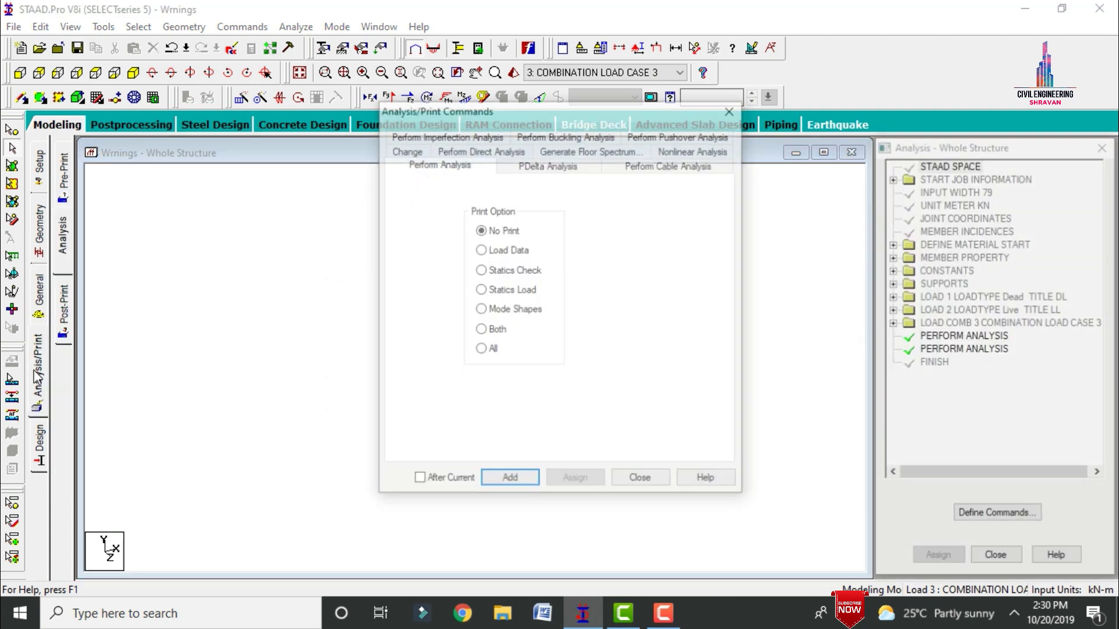
{"action": "left_click", "coordinate": [512, 480]}
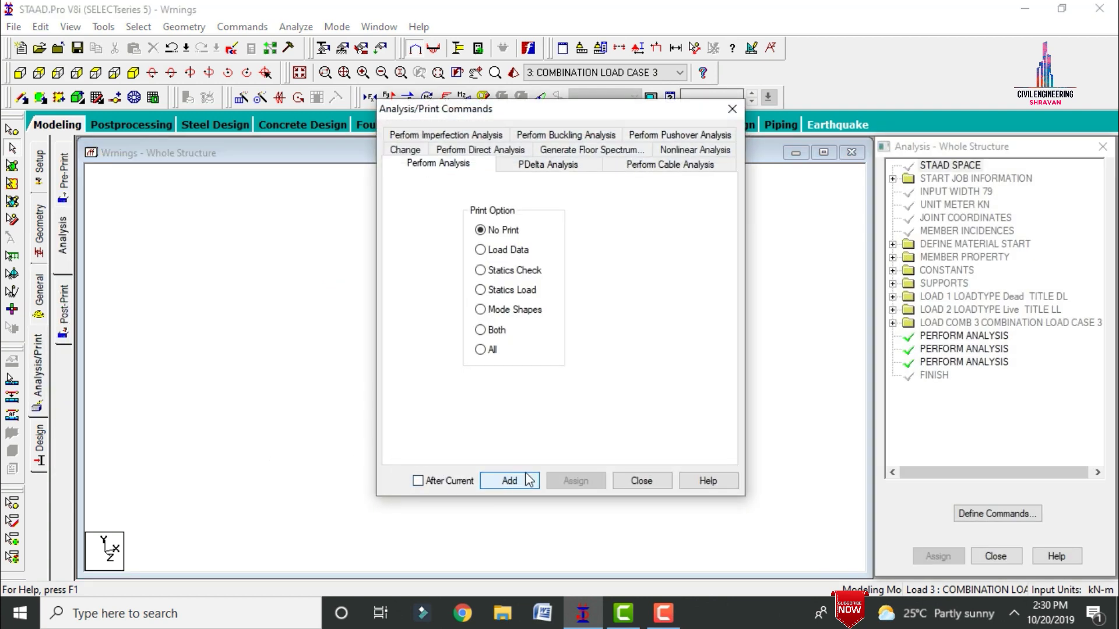
{"action": "left_click", "coordinate": [643, 481]}
Step: Run the analysis on Wrnings.std, saving the modified structure first
{"action": "left_click", "coordinate": [298, 27]}
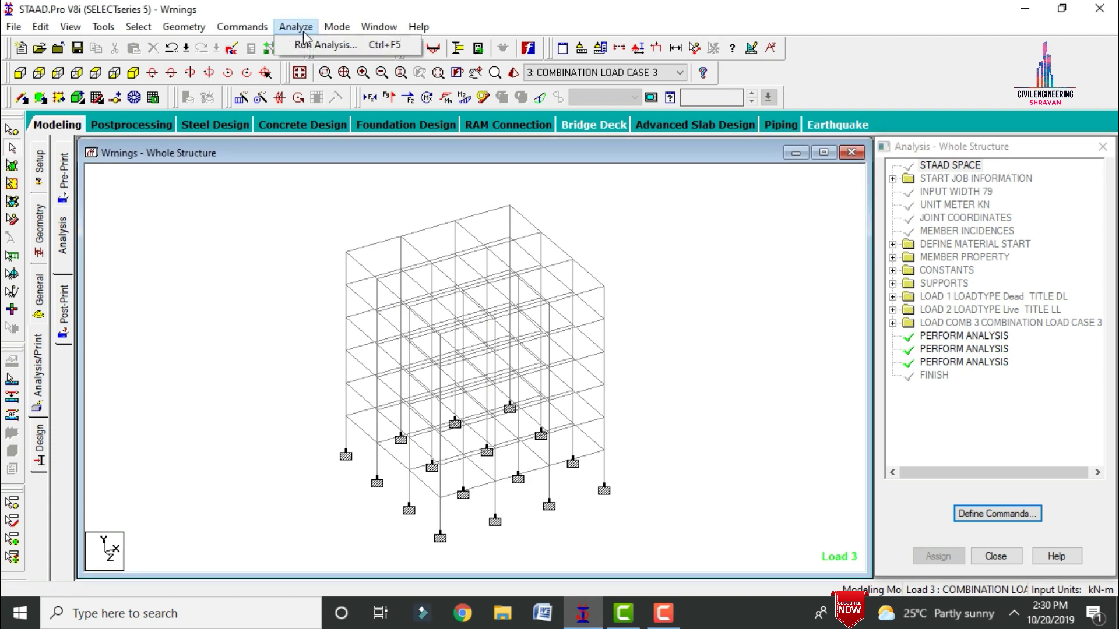
{"action": "left_click", "coordinate": [308, 42]}
{"action": "key", "text": "Return"}
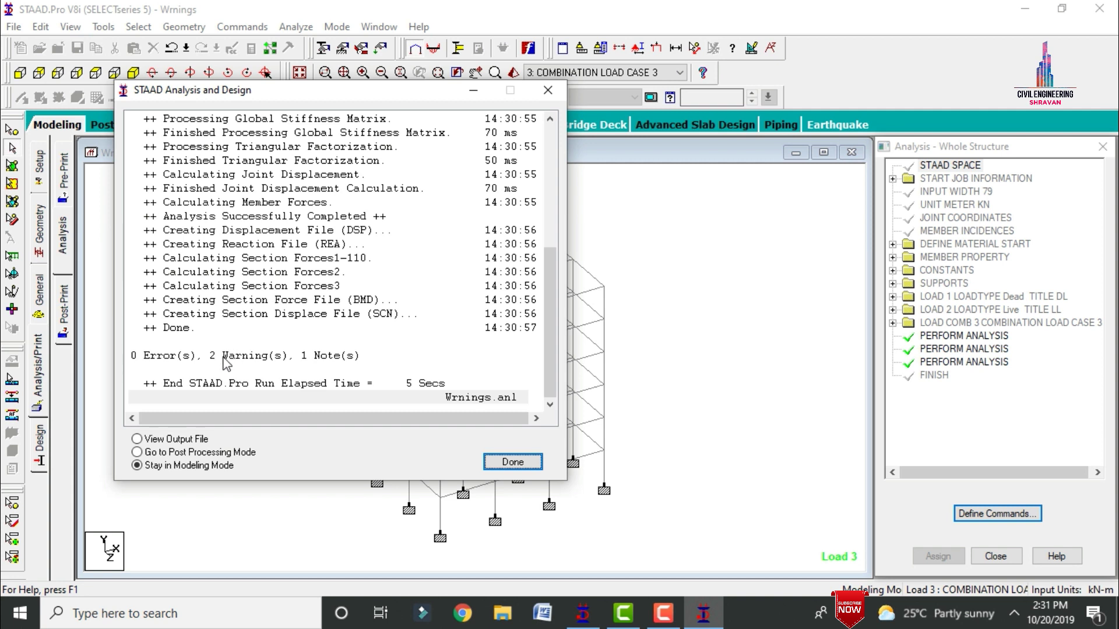
Step: Open the output file, inspect both consecutive-analysis-command warnings, then close the Output Viewer
{"action": "left_click", "coordinate": [183, 444]}
{"action": "left_click", "coordinate": [513, 461]}
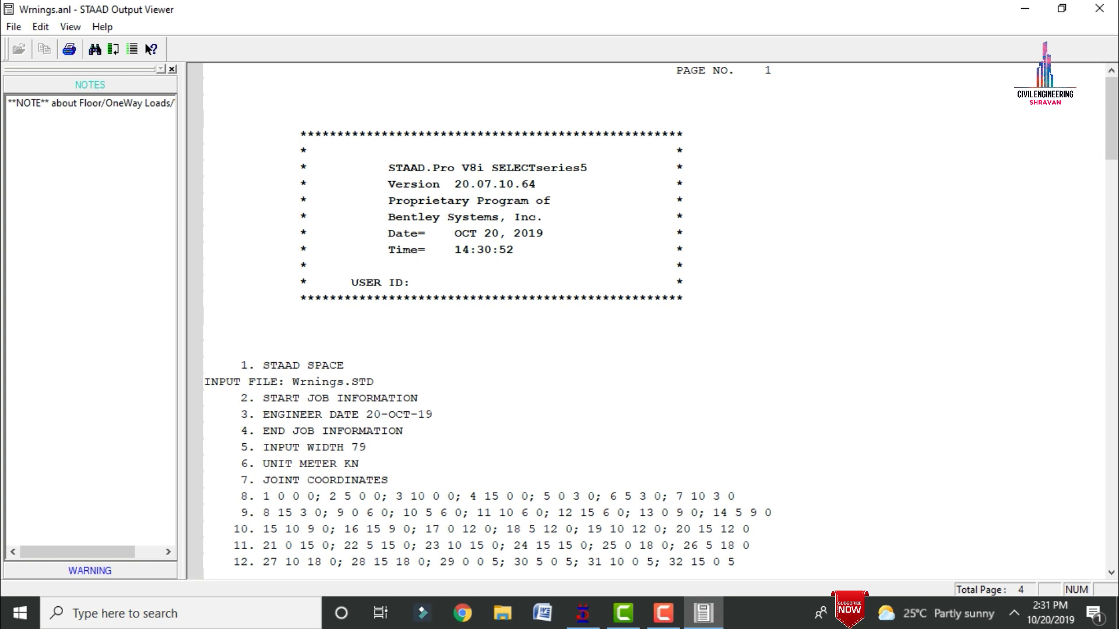
{"action": "left_click", "coordinate": [146, 574]}
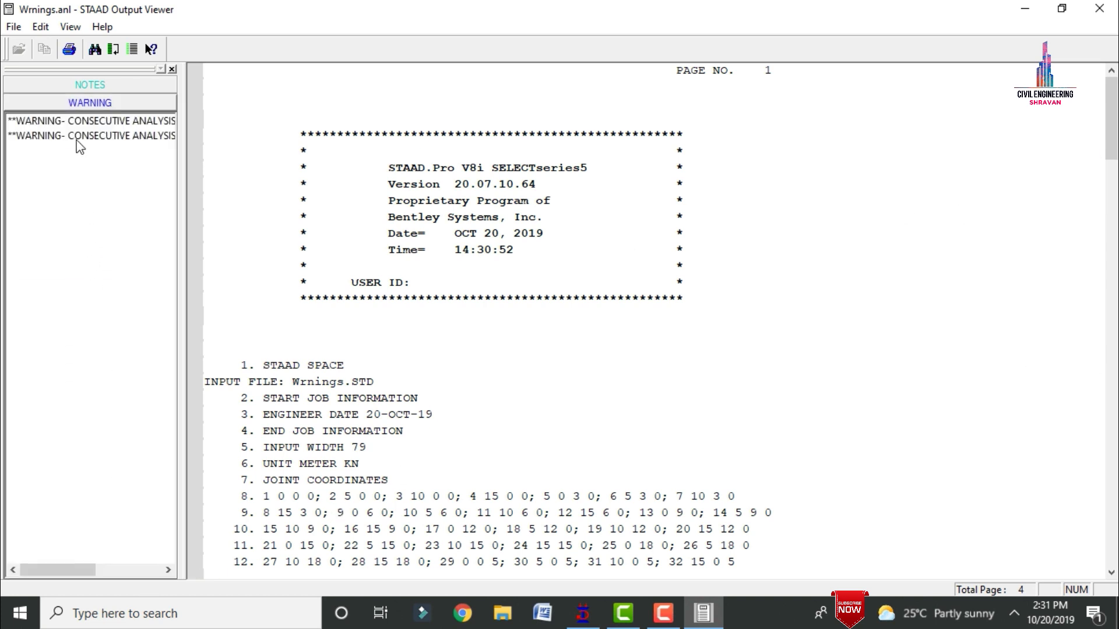
{"action": "left_click", "coordinate": [98, 136]}
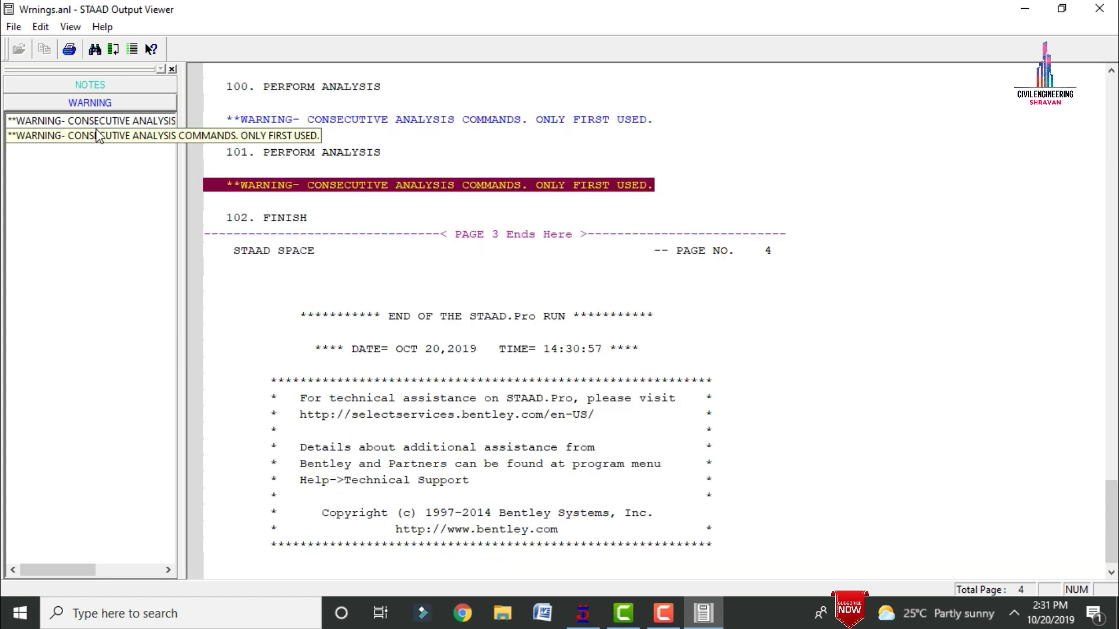
{"action": "left_click", "coordinate": [98, 121]}
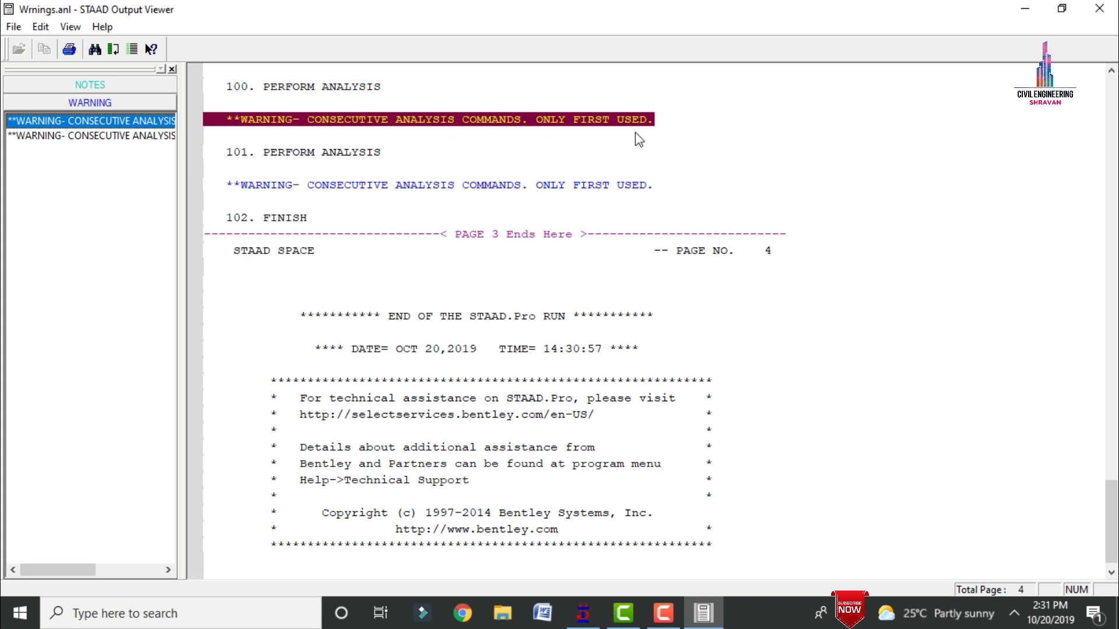
{"action": "left_click", "coordinate": [161, 135]}
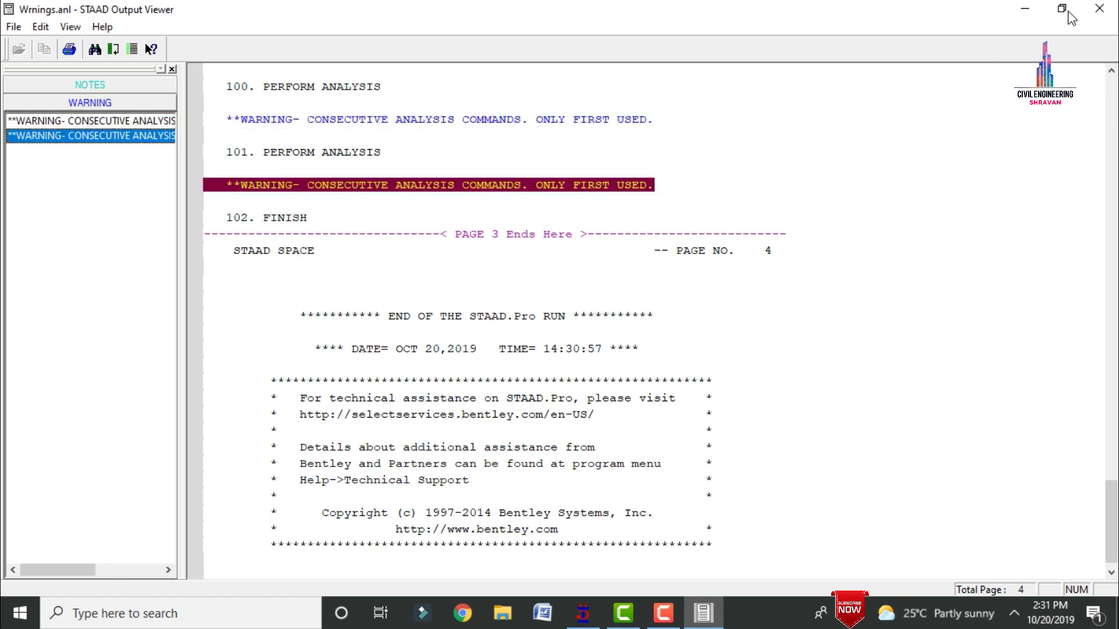
{"action": "left_click", "coordinate": [1115, 11]}
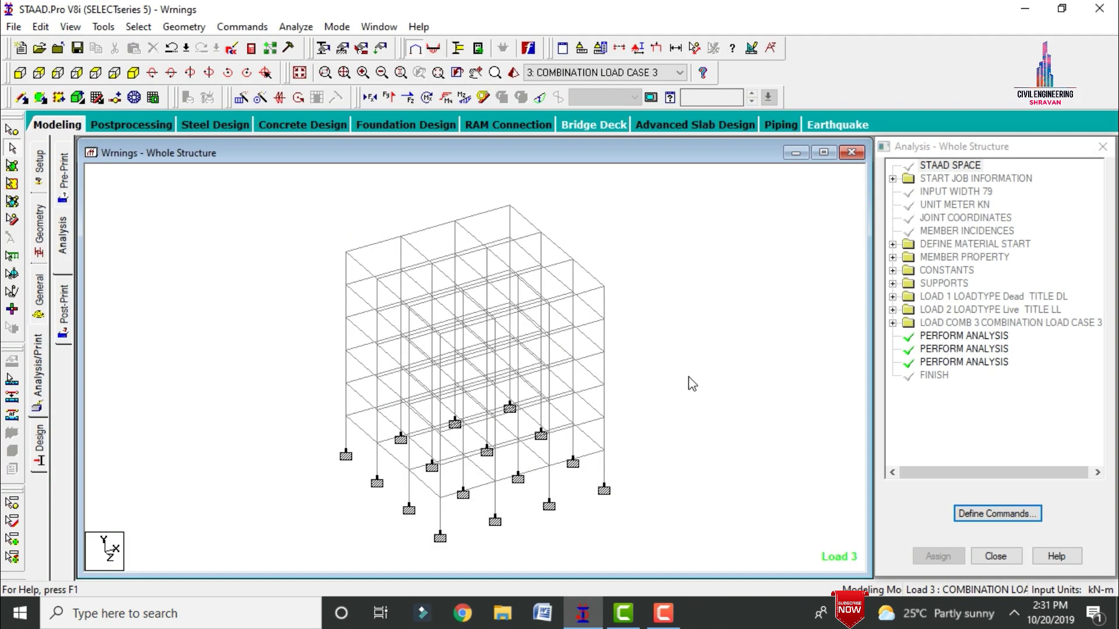
Step: Delete the first of three PERFORM ANALYSIS commands, leaving two before FINISH
{"action": "left_click", "coordinate": [985, 337]}
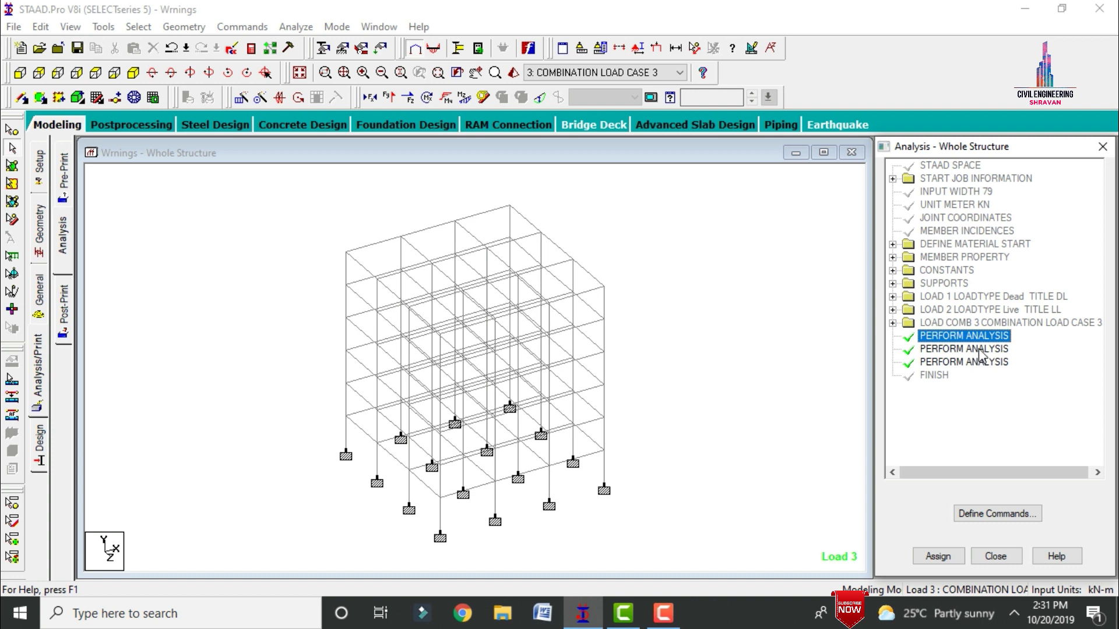
{"action": "right_click", "coordinate": [984, 338]}
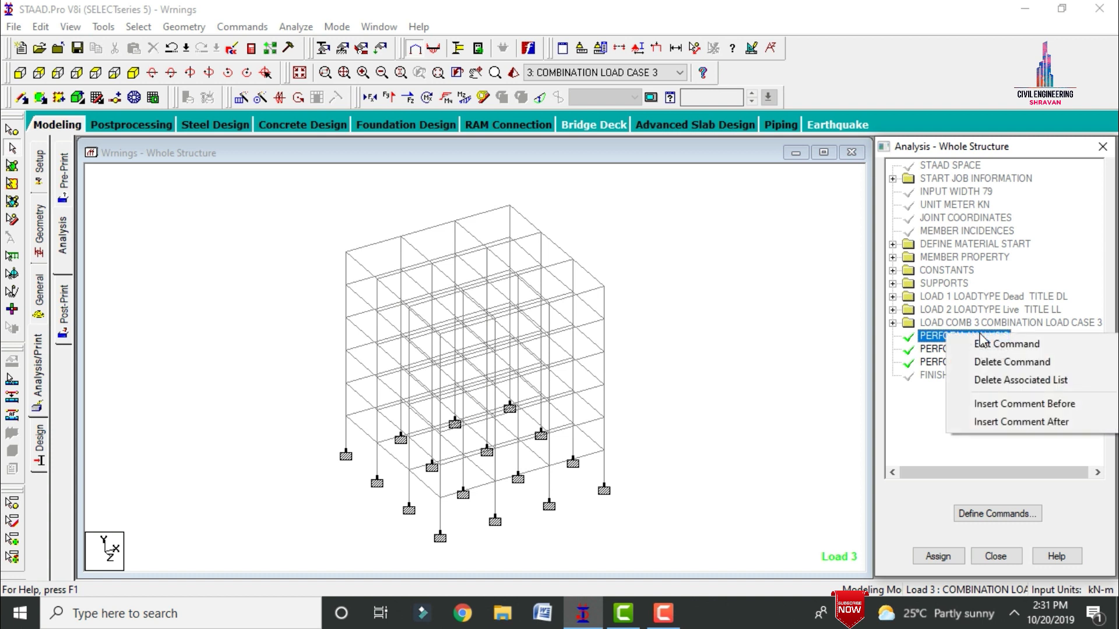
{"action": "left_click", "coordinate": [999, 361]}
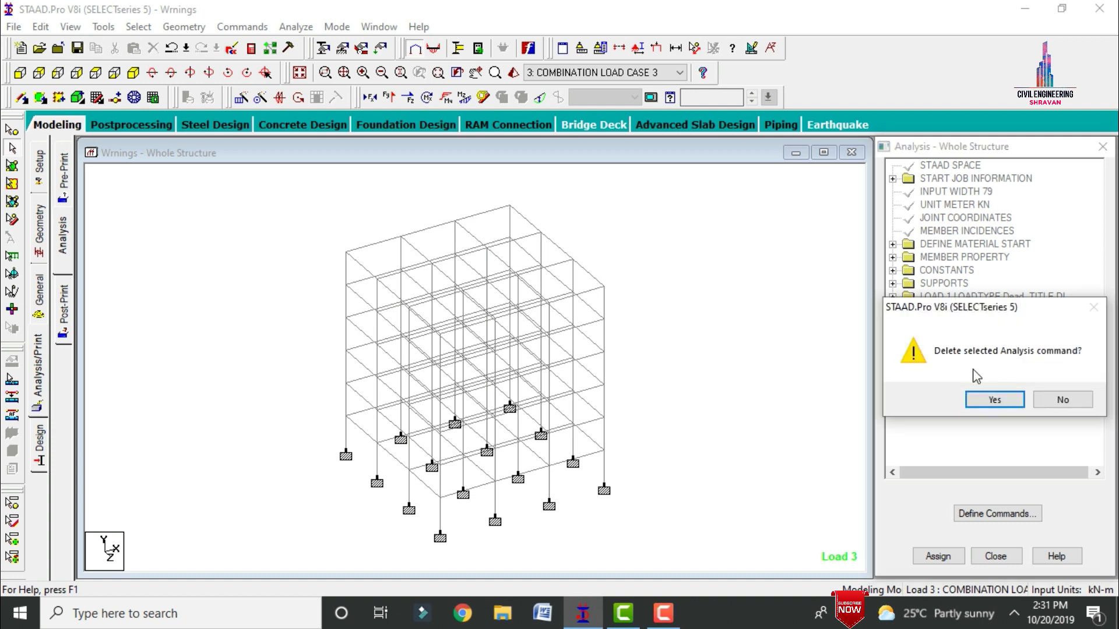
{"action": "left_click", "coordinate": [979, 403]}
{"action": "double_click", "coordinate": [963, 338]}
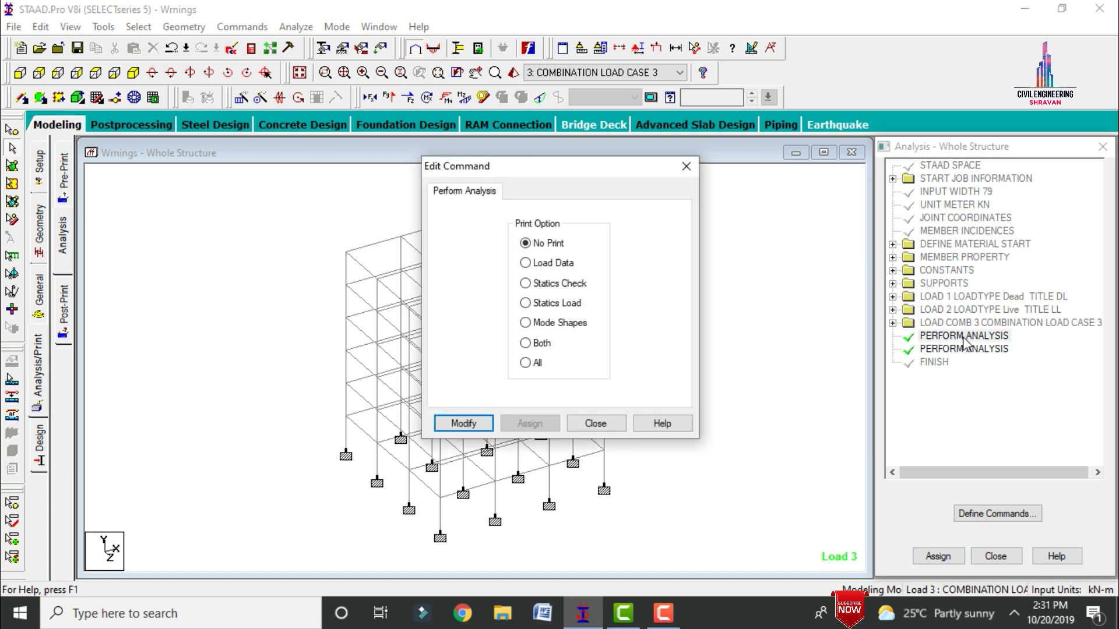
{"action": "left_click", "coordinate": [593, 424]}
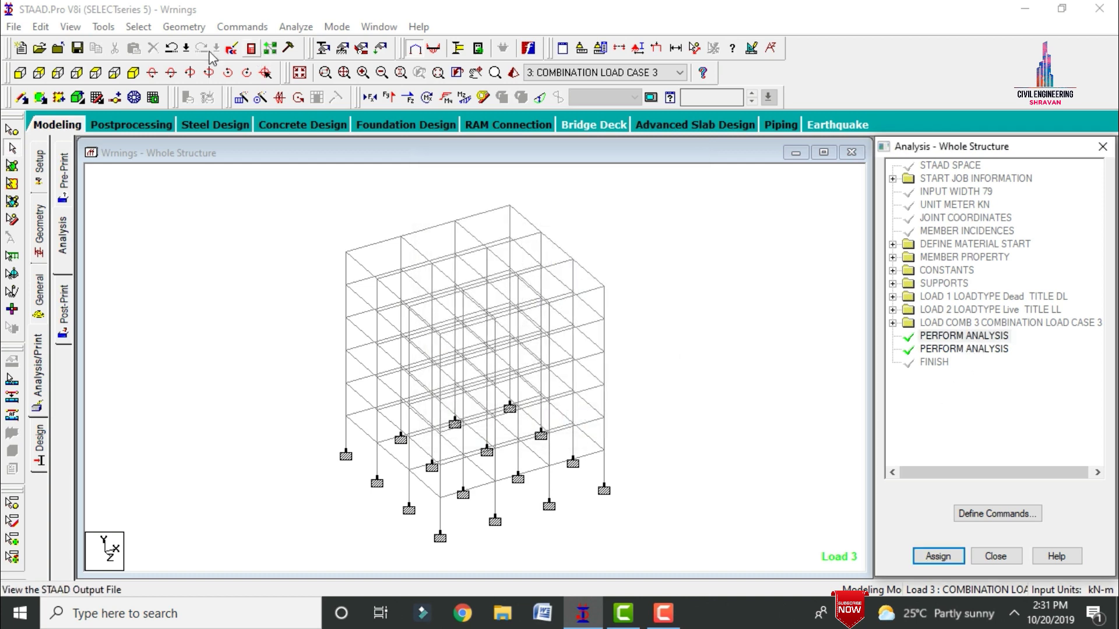
{"action": "left_click", "coordinate": [42, 27]}
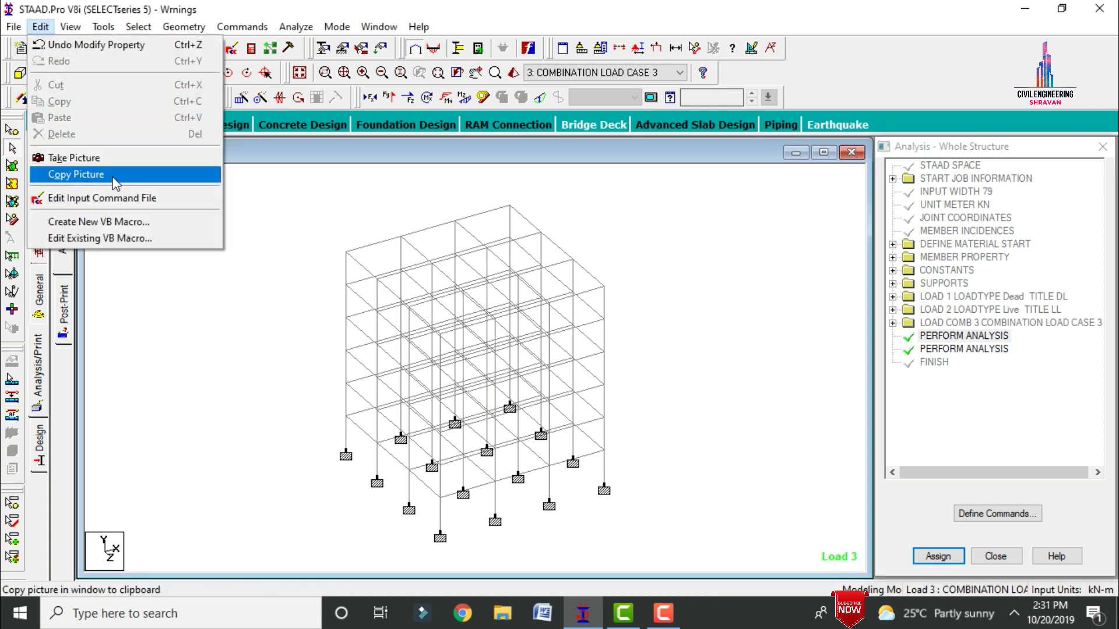
Step: Delete both PERFORM ANALYSIS lines and the blank line from the input file, then save and close it
{"action": "left_click", "coordinate": [121, 198]}
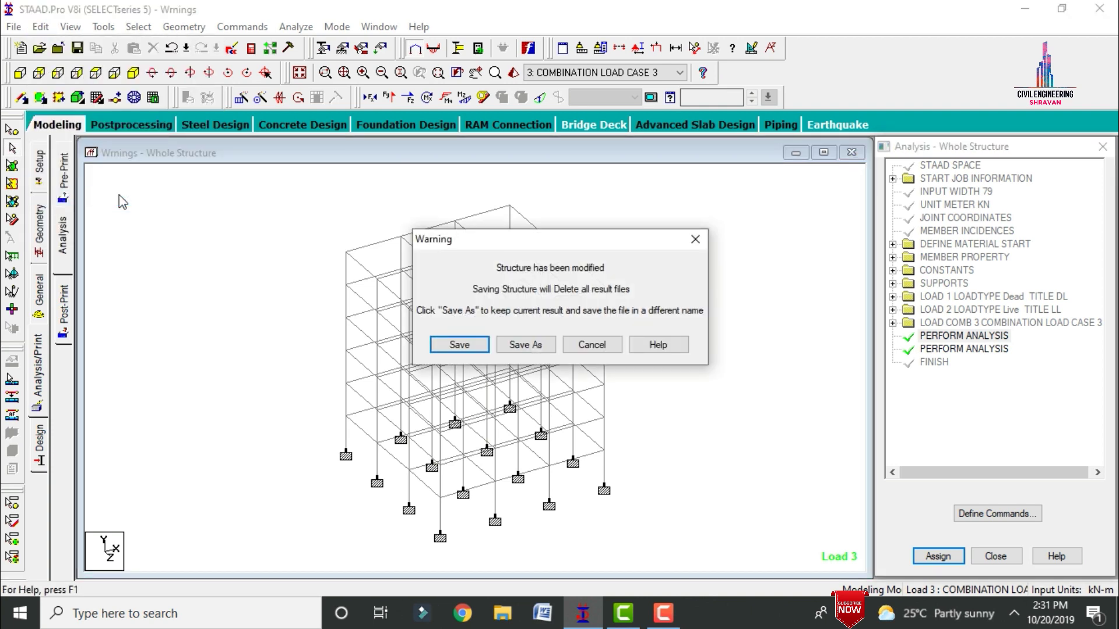
{"action": "key", "text": "Return"}
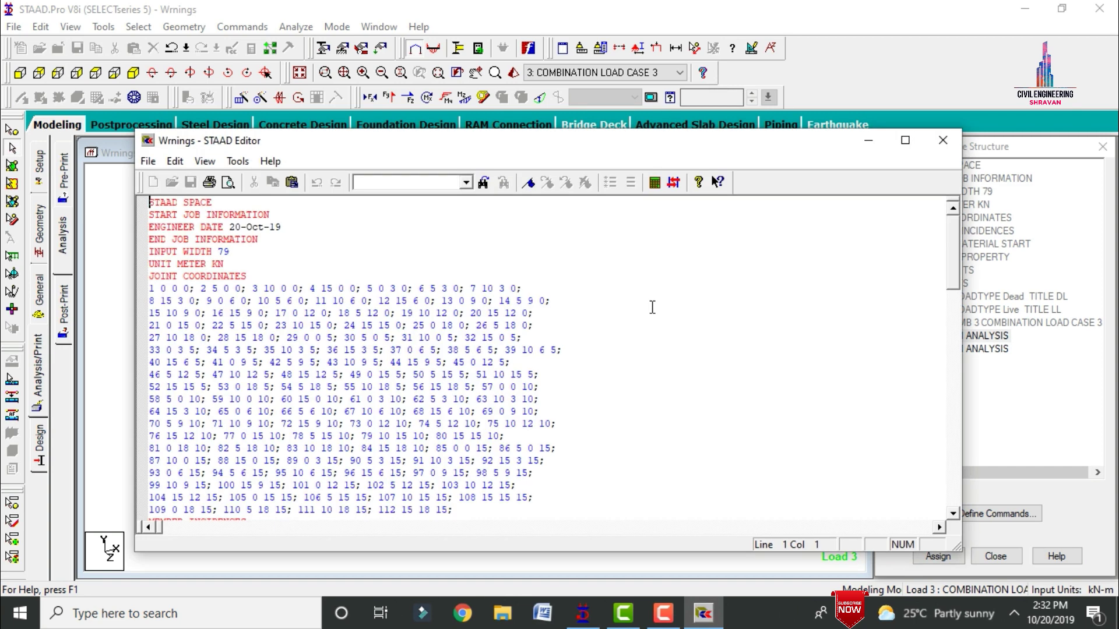
{"action": "left_click_drag", "start_coordinate": [955, 268], "coordinate": [948, 527]}
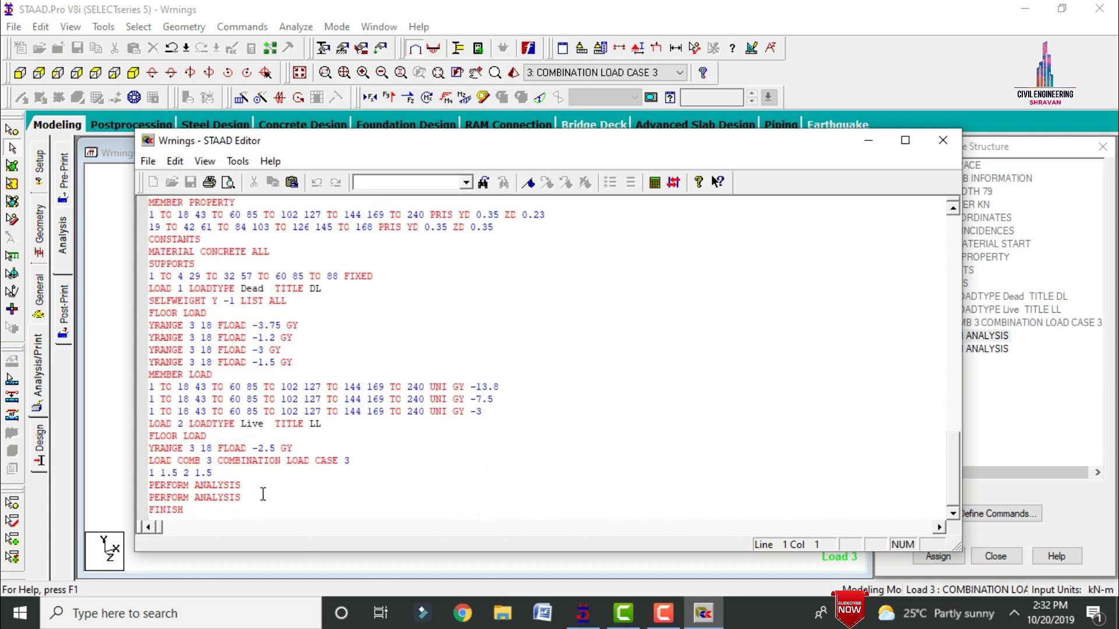
{"action": "left_click_drag", "start_coordinate": [260, 498], "coordinate": [144, 484]}
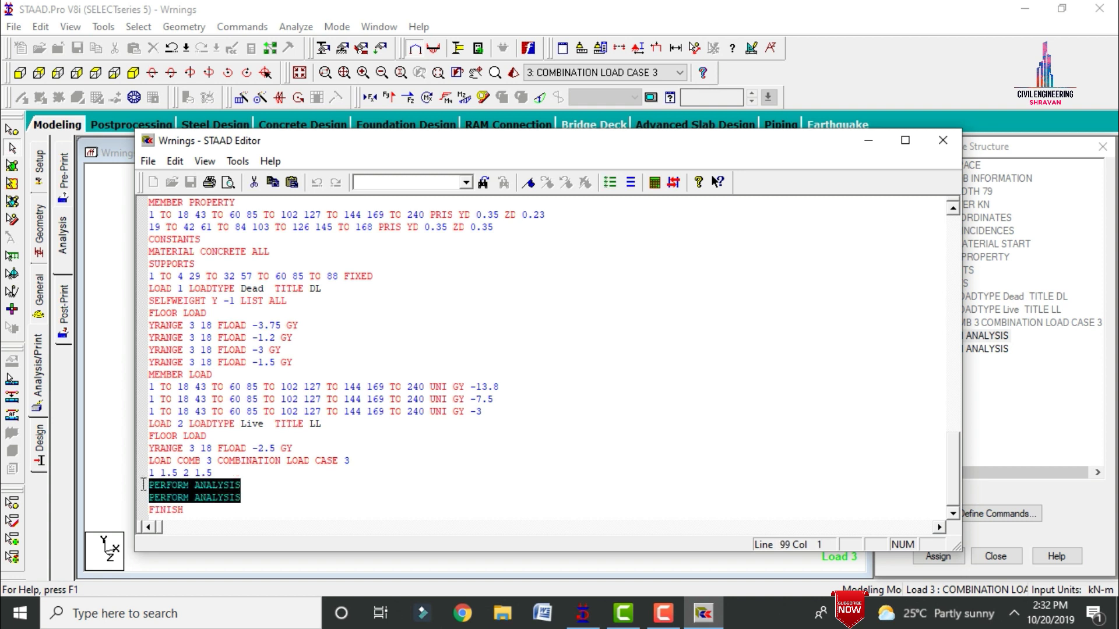
{"action": "key", "text": "Delete"}
{"action": "key", "text": "Down"}
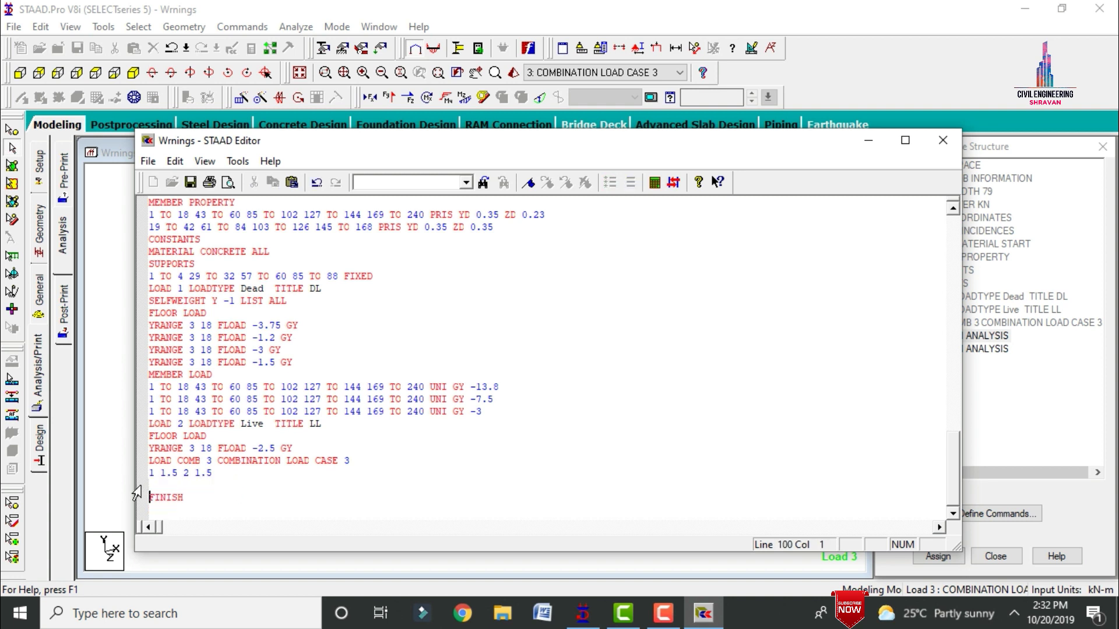
{"action": "key", "text": "BackSpace"}
{"action": "key", "text": "ctrl+s"}
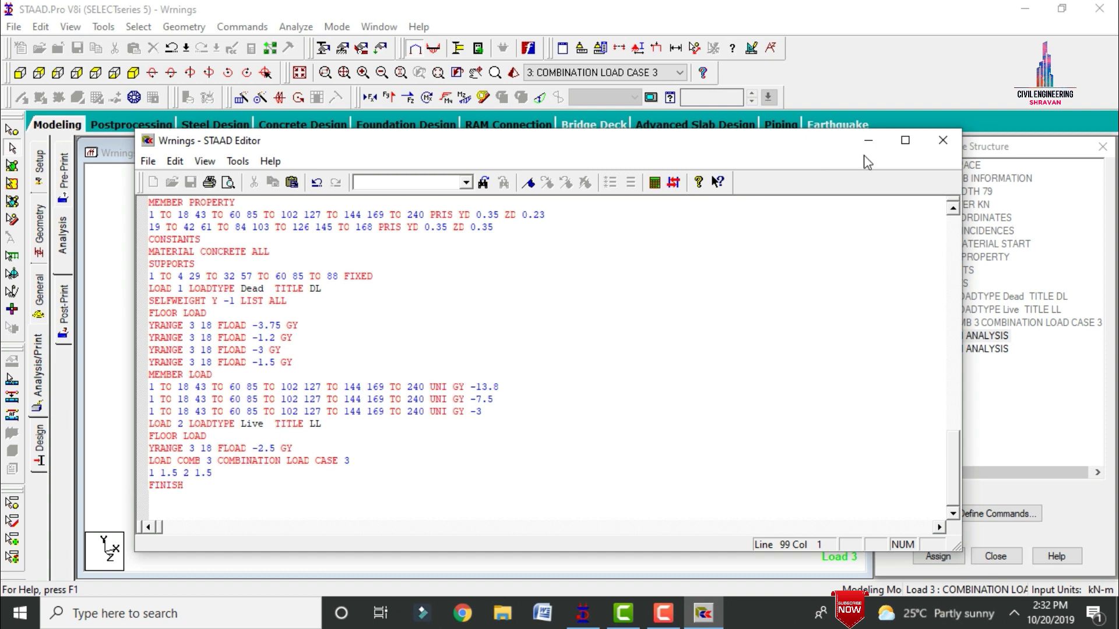
{"action": "left_click", "coordinate": [949, 141]}
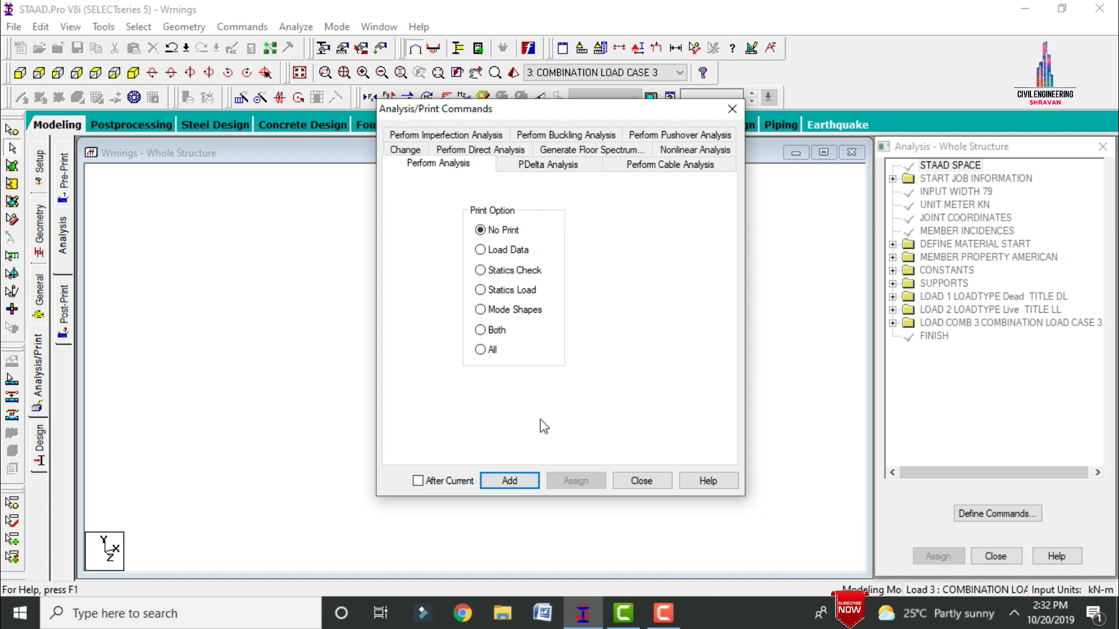
Step: Add one PERFORM ANALYSIS, rerun with 0 errors and 0 warnings, and stay in modelling mode
{"action": "left_click", "coordinate": [531, 484]}
{"action": "left_click", "coordinate": [638, 482]}
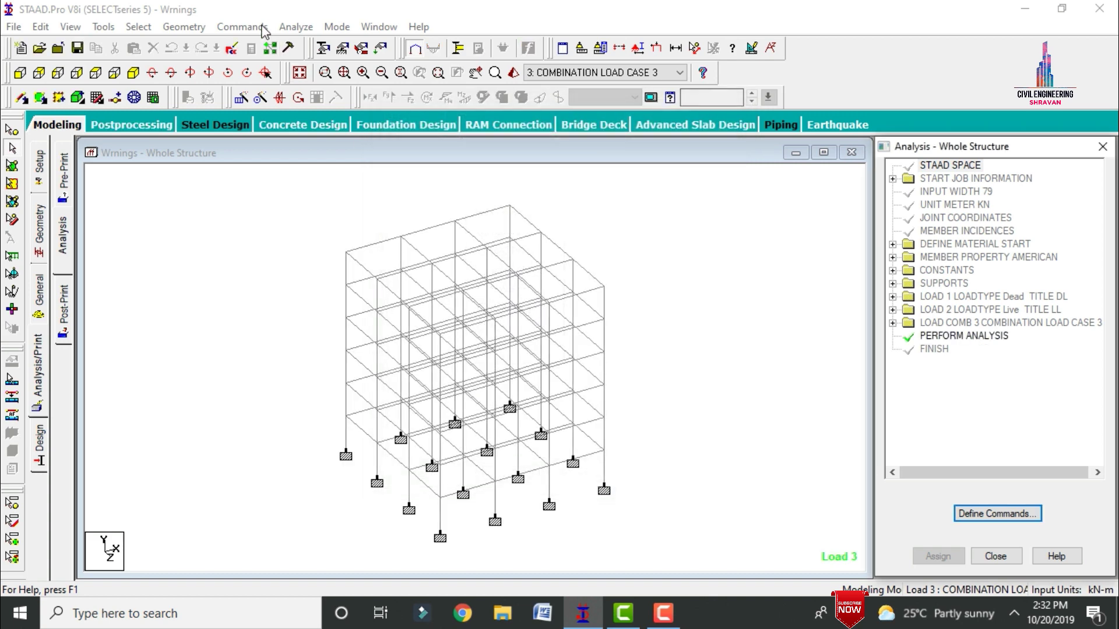
{"action": "left_click", "coordinate": [297, 27]}
{"action": "left_click", "coordinate": [312, 43]}
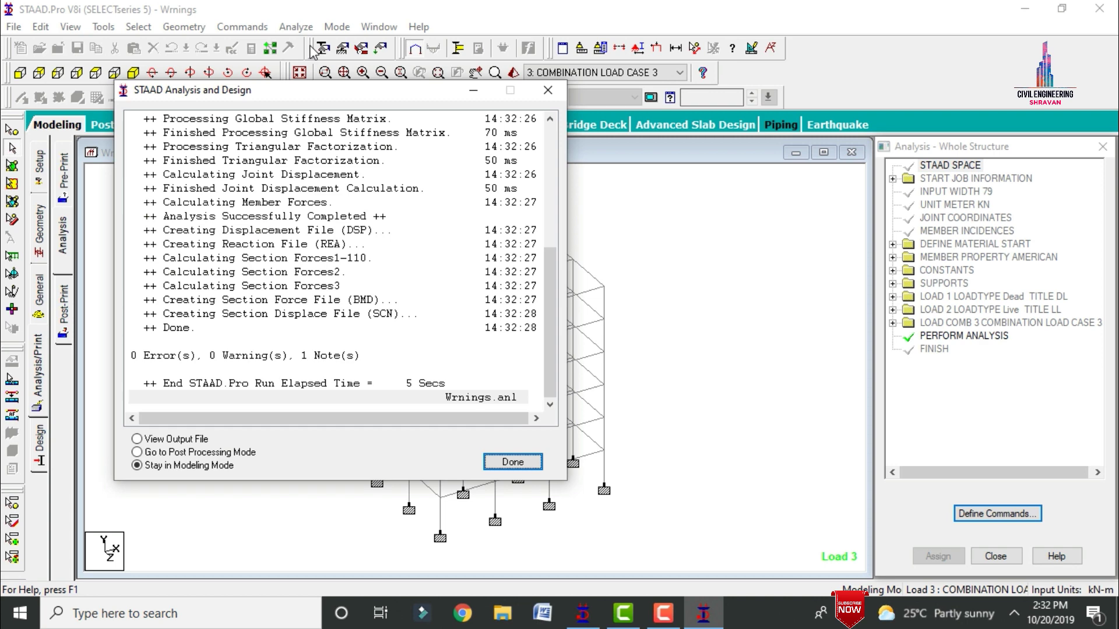
{"action": "left_click", "coordinate": [504, 458]}
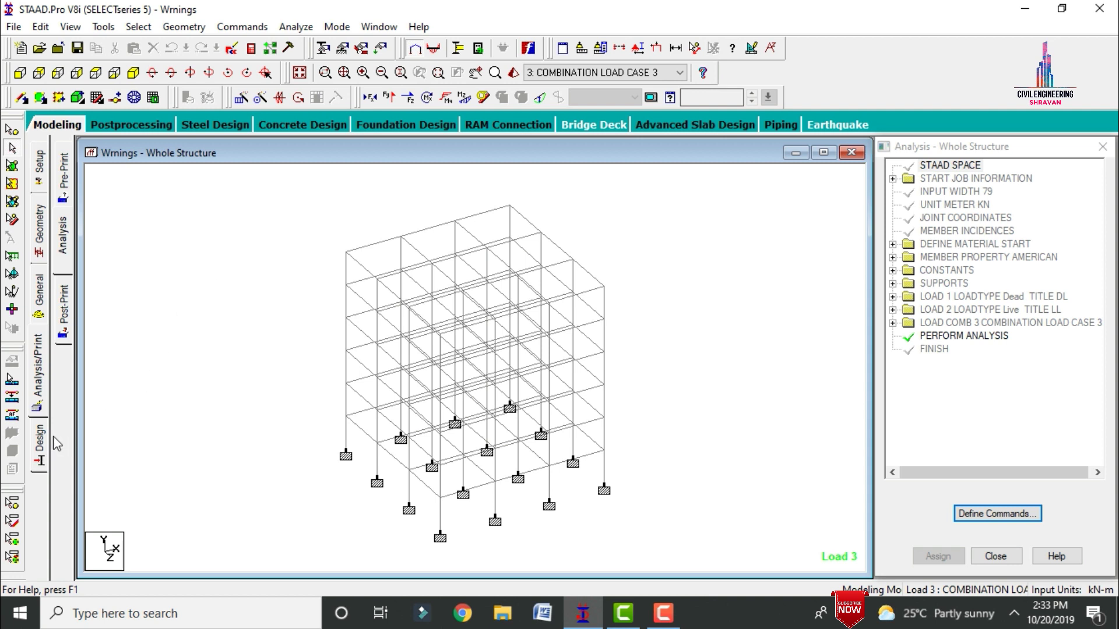
{"action": "left_click", "coordinate": [40, 443]}
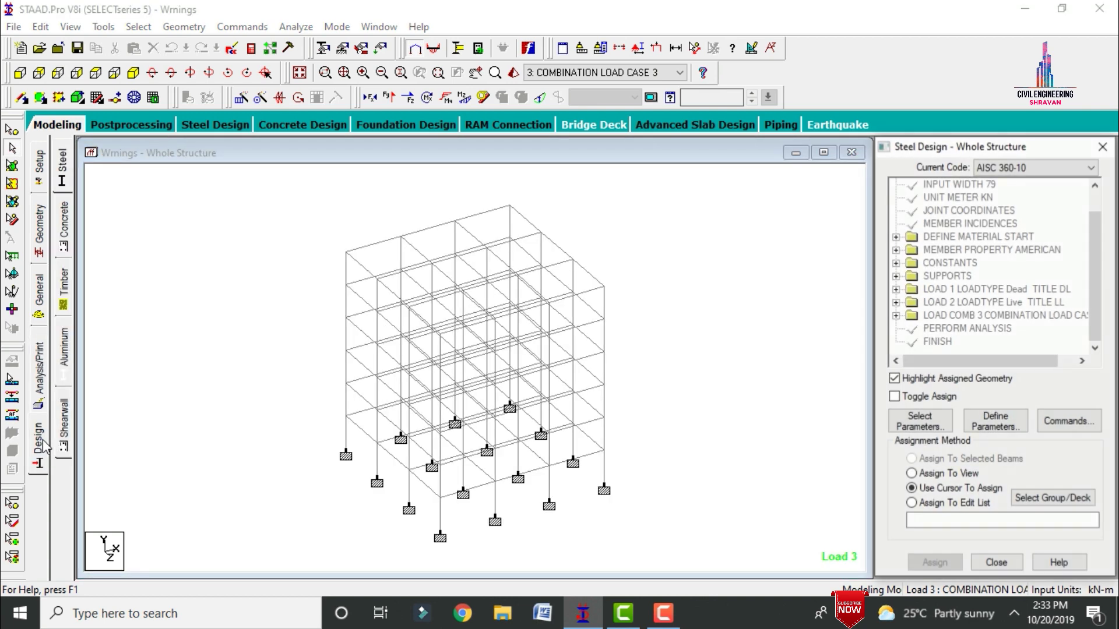
Step: Set the concrete design code to IS456
{"action": "left_click", "coordinate": [64, 229]}
{"action": "left_click", "coordinate": [1063, 167]}
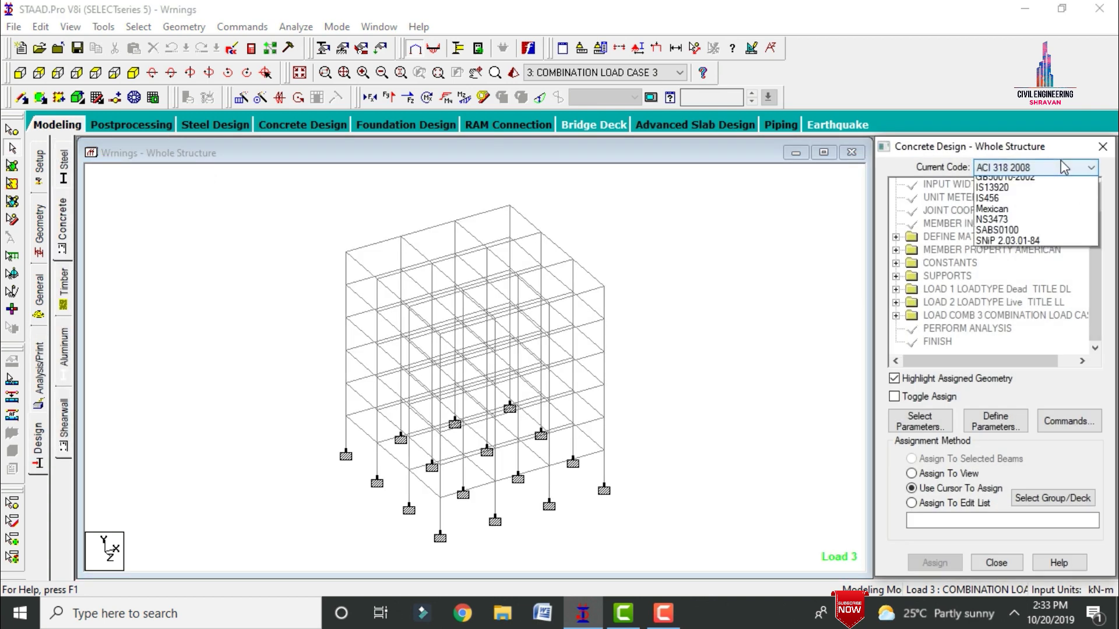
{"action": "key", "text": "i"}
{"action": "key", "text": "i"}
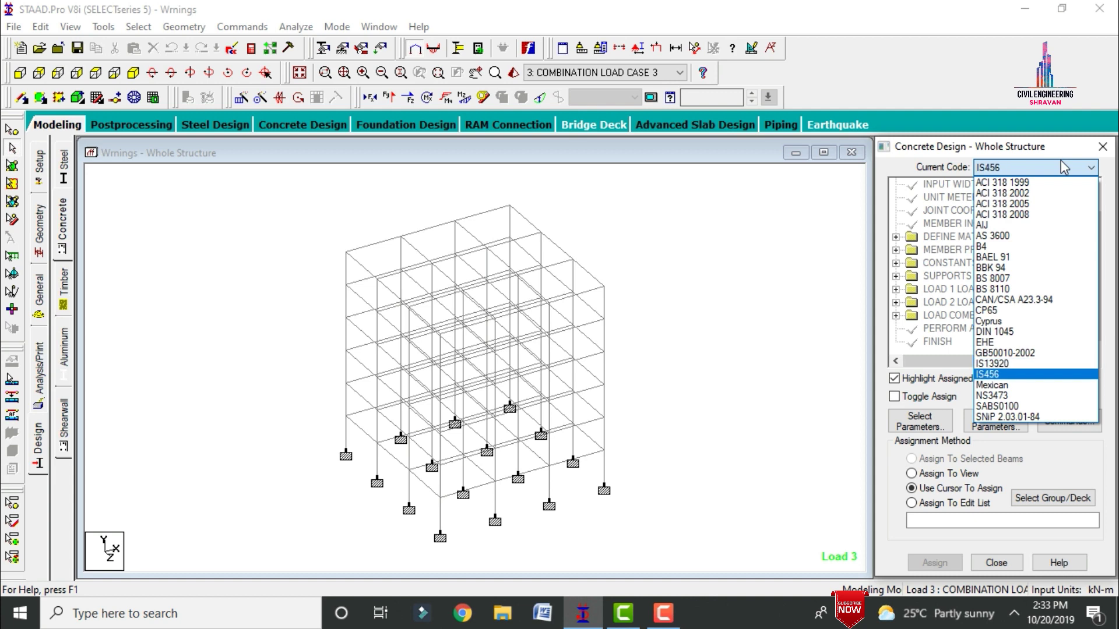
{"action": "key", "text": "Return"}
Step: Select the design parameters Fc, Fymain, Fysec, Maxmain and Maxsec
{"action": "left_click", "coordinate": [927, 420]}
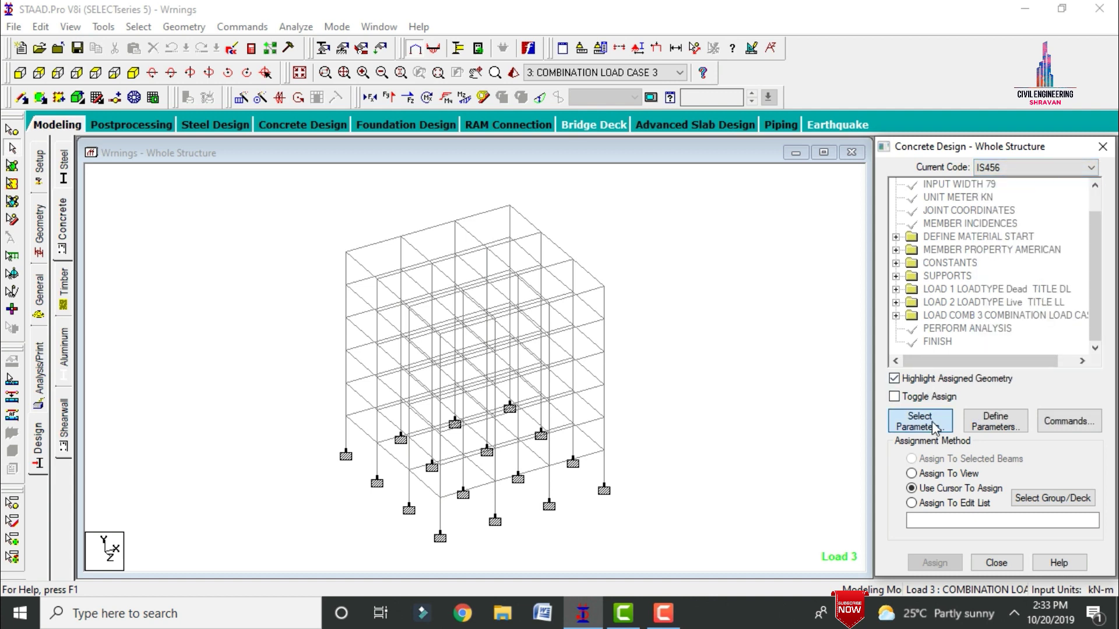
{"action": "left_click", "coordinate": [899, 394]}
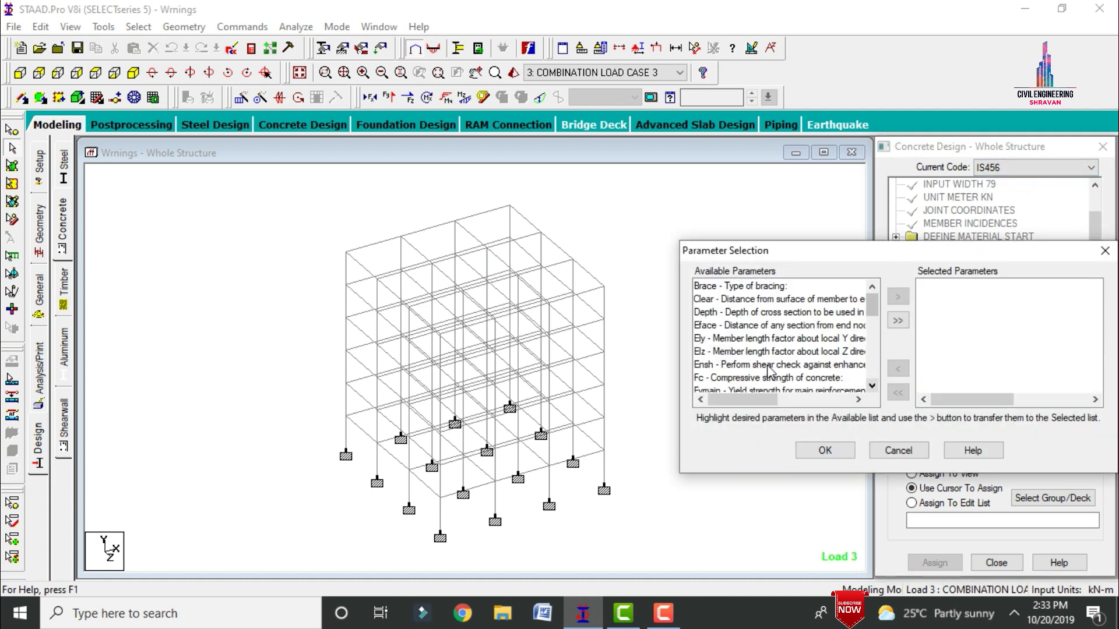
{"action": "double_click", "coordinate": [773, 379]}
{"action": "double_click", "coordinate": [770, 379]}
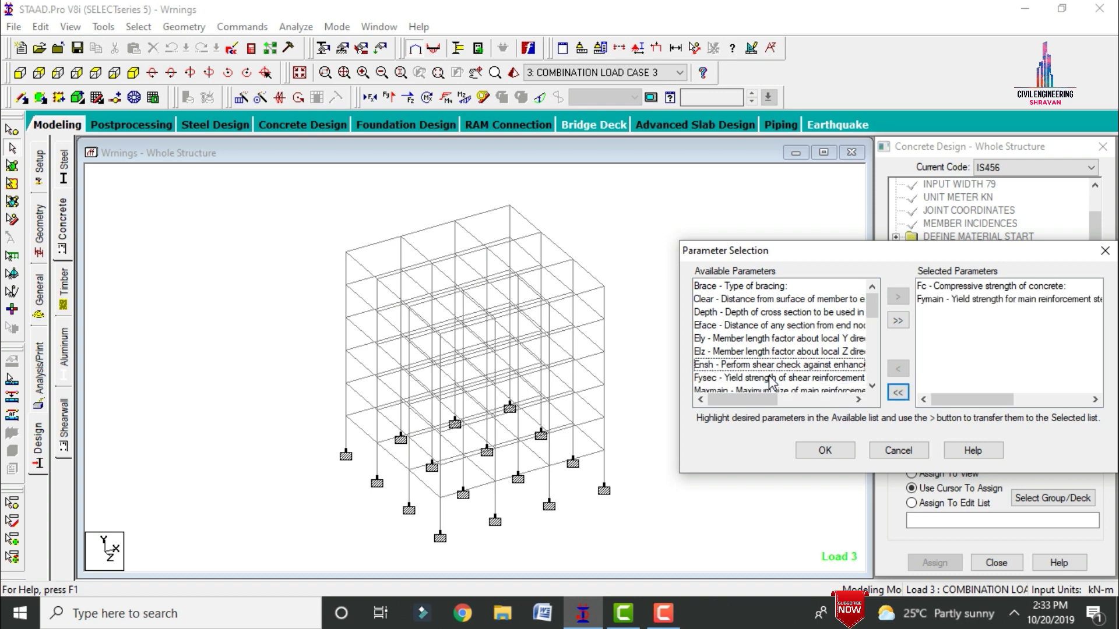
{"action": "double_click", "coordinate": [770, 379]}
{"action": "double_click", "coordinate": [772, 378]}
{"action": "double_click", "coordinate": [771, 379]}
{"action": "left_click", "coordinate": [825, 452]}
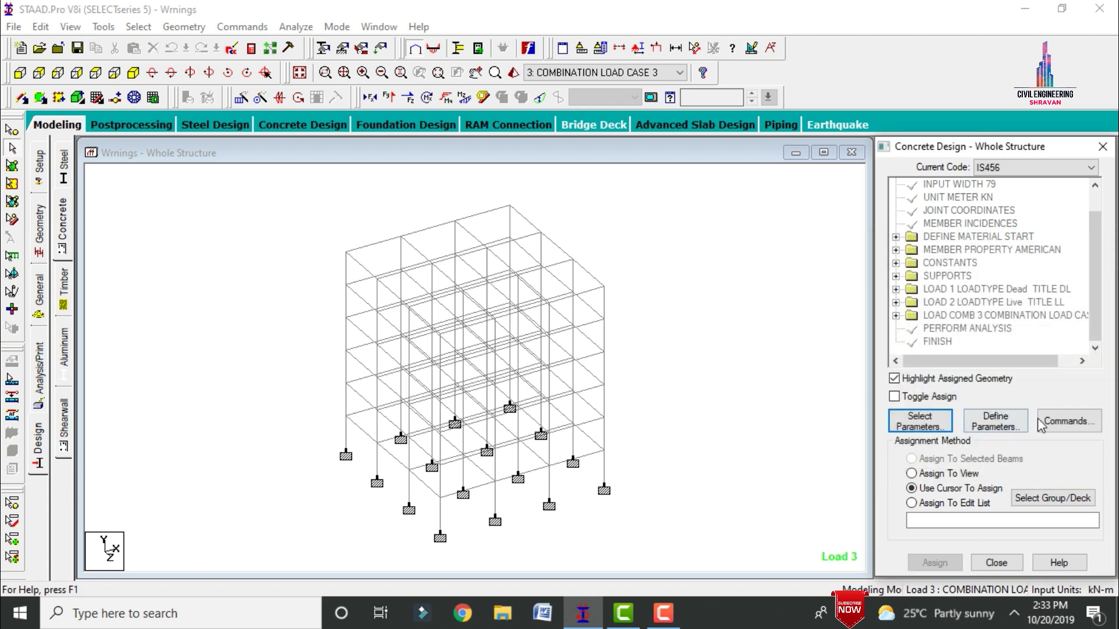
Step: Enter FC 25000, FYMAIN 415000 and FYSEC 415000 kN/m2 as design parameter values
{"action": "left_click", "coordinate": [996, 421]}
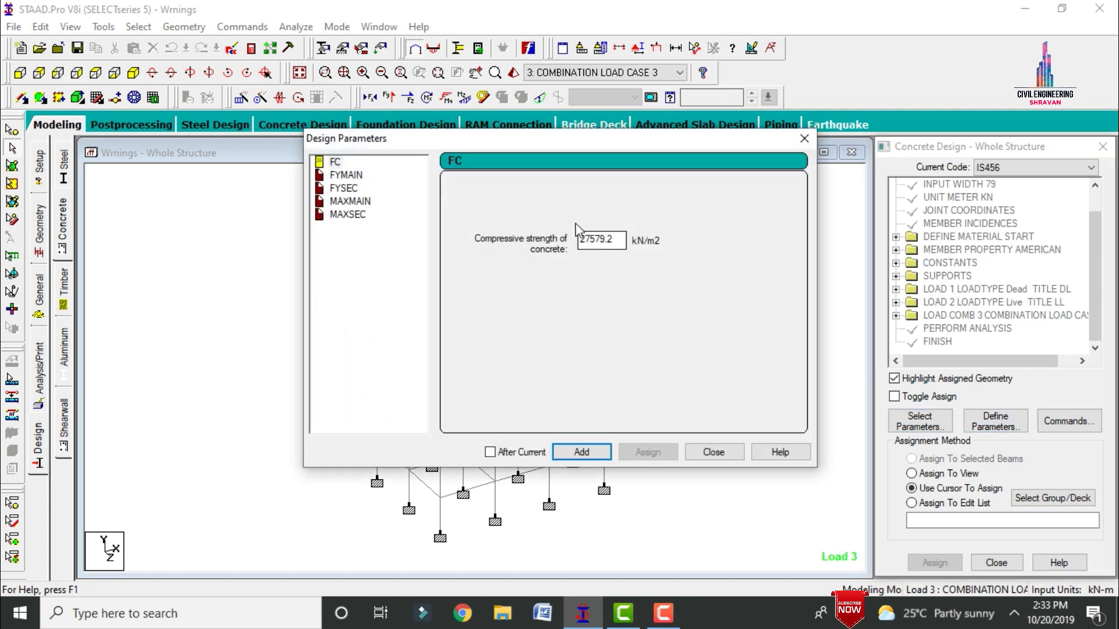
{"action": "double_click", "coordinate": [582, 240]}
{"action": "type", "text": "2"}
{"action": "key", "text": "Return"}
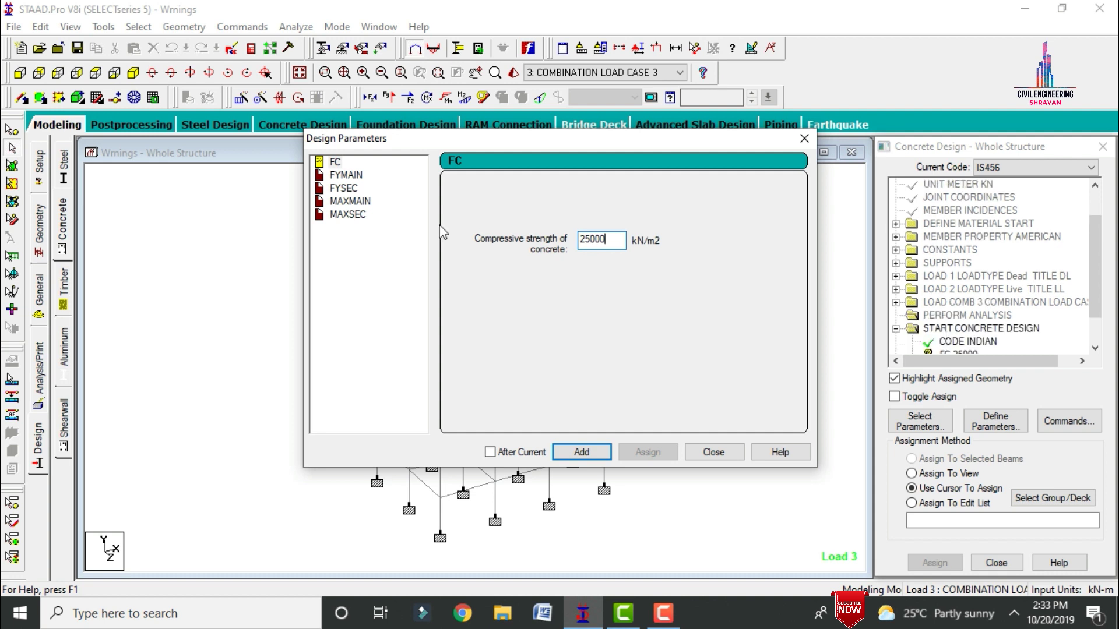
{"action": "left_click", "coordinate": [348, 176]}
{"action": "double_click", "coordinate": [600, 240]}
{"action": "type", "text": "415000"}
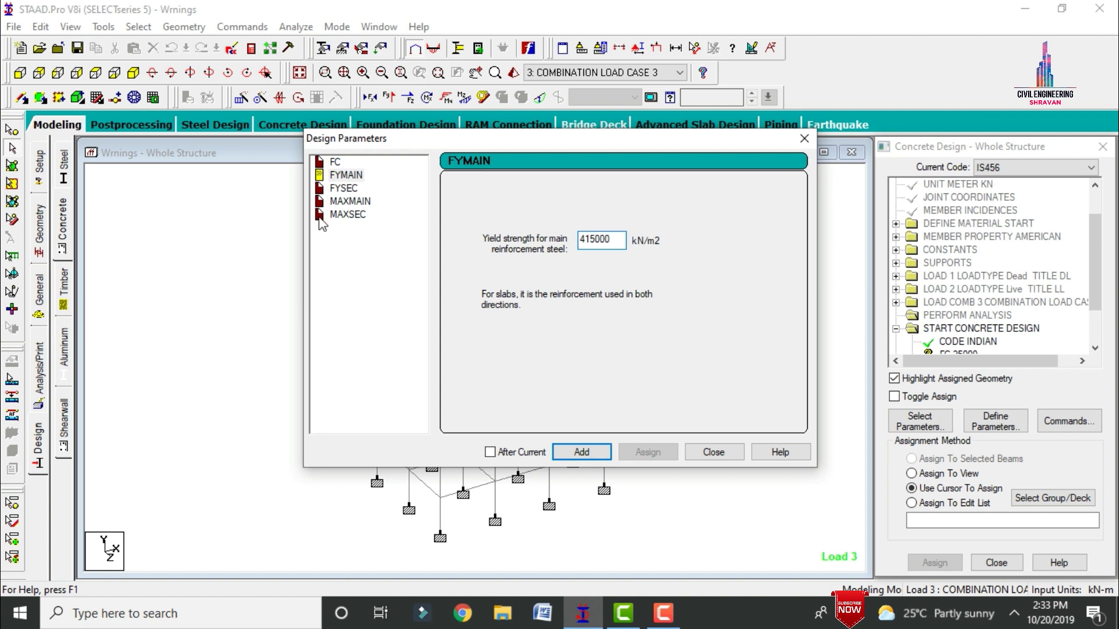
{"action": "left_click", "coordinate": [349, 188]}
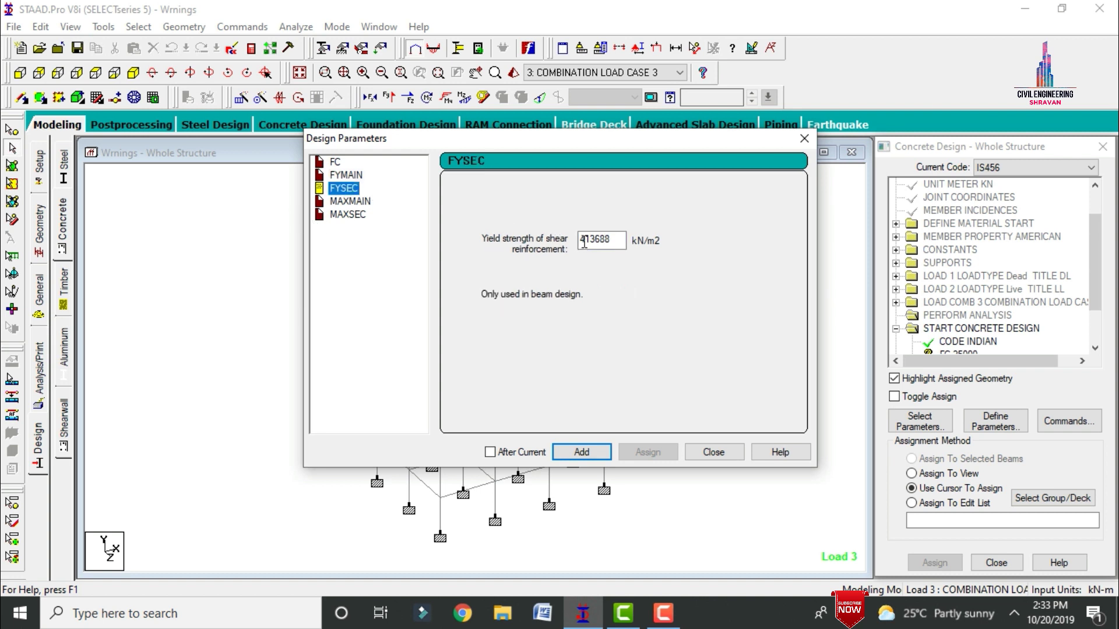
{"action": "double_click", "coordinate": [619, 244]}
{"action": "type", "text": "415000"}
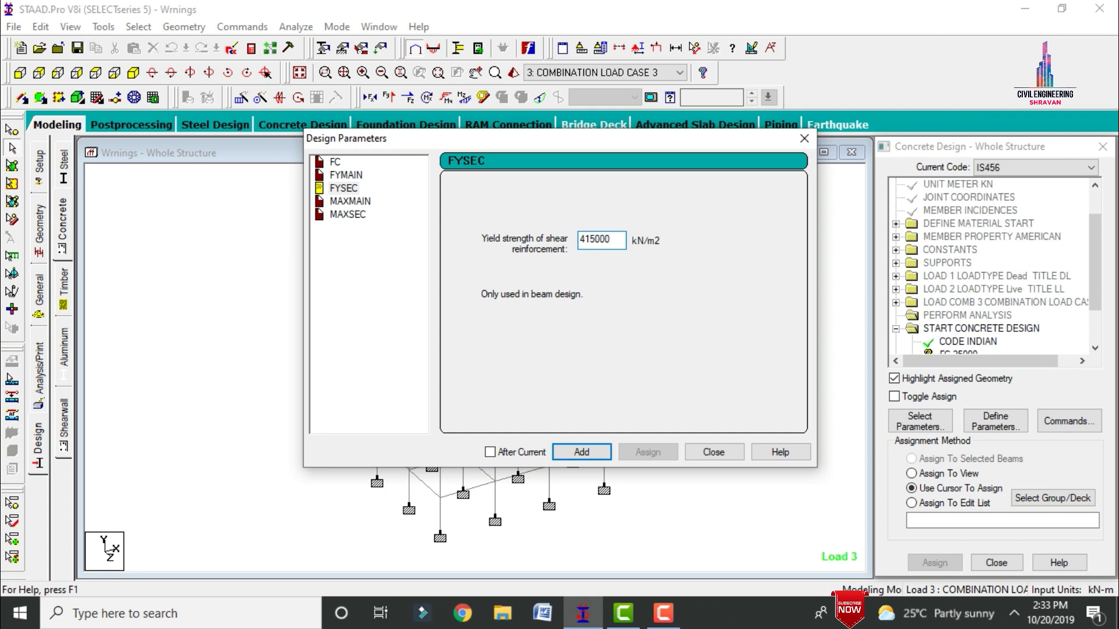
Step: Add MAXMAIN 20 mm and MAXSEC 12 mm bar size limits
{"action": "left_click", "coordinate": [358, 203]}
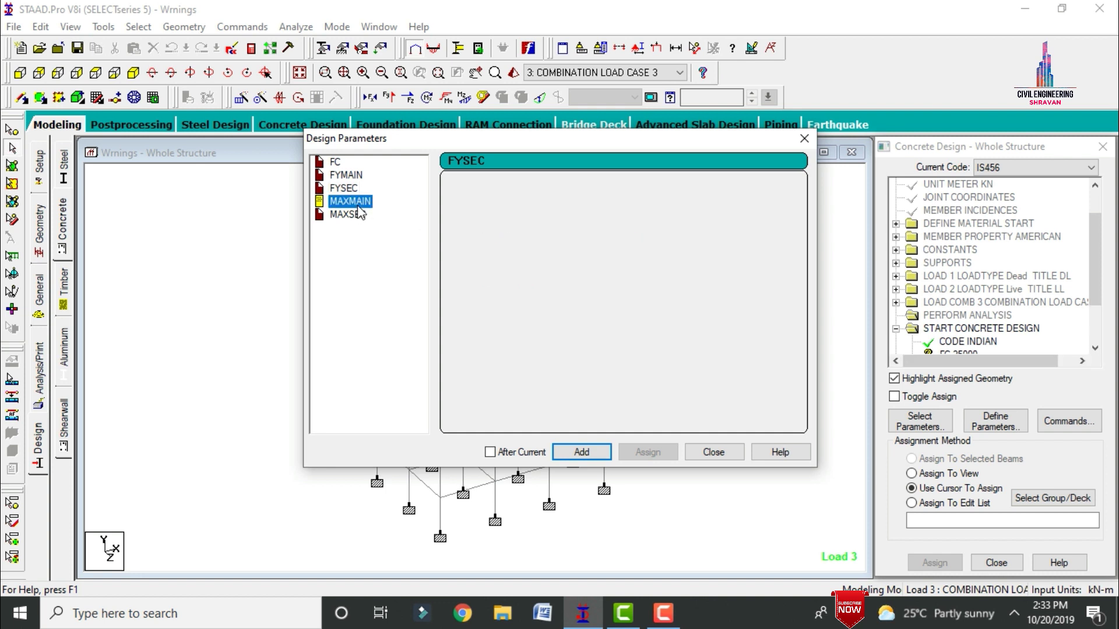
{"action": "left_click", "coordinate": [464, 272]}
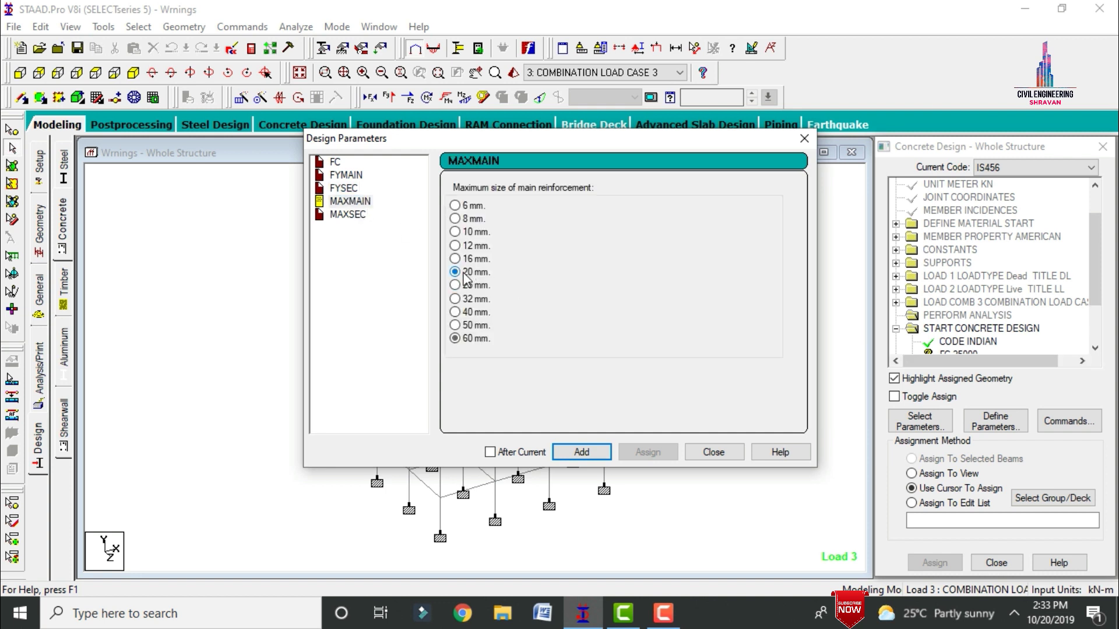
{"action": "left_click", "coordinate": [601, 457]}
{"action": "left_click", "coordinate": [347, 215]}
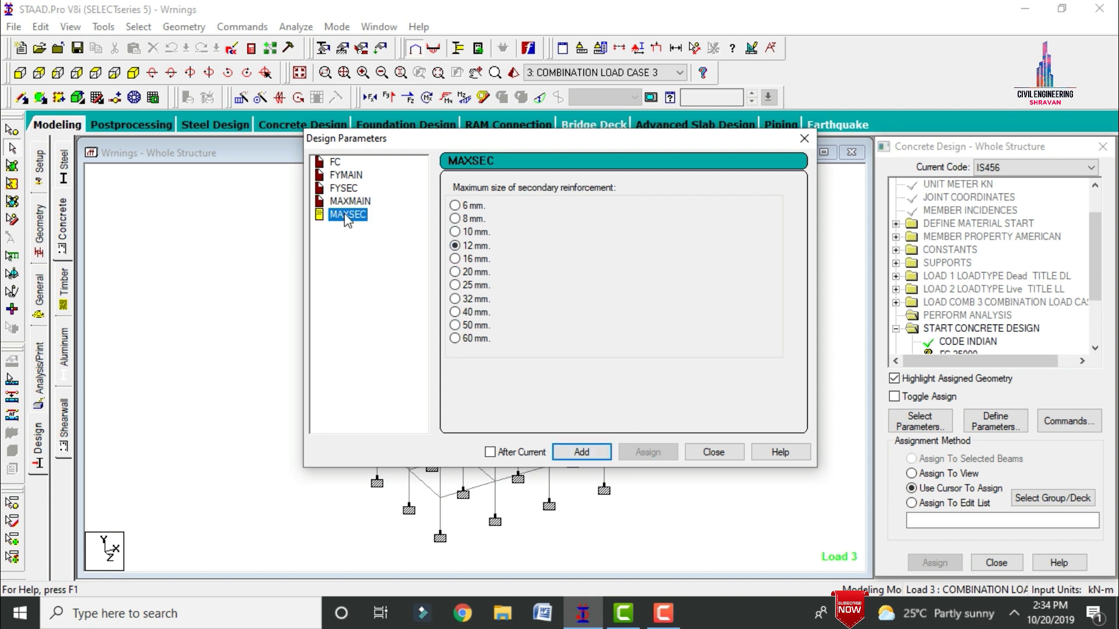
{"action": "left_click", "coordinate": [587, 457]}
{"action": "left_click", "coordinate": [714, 452]}
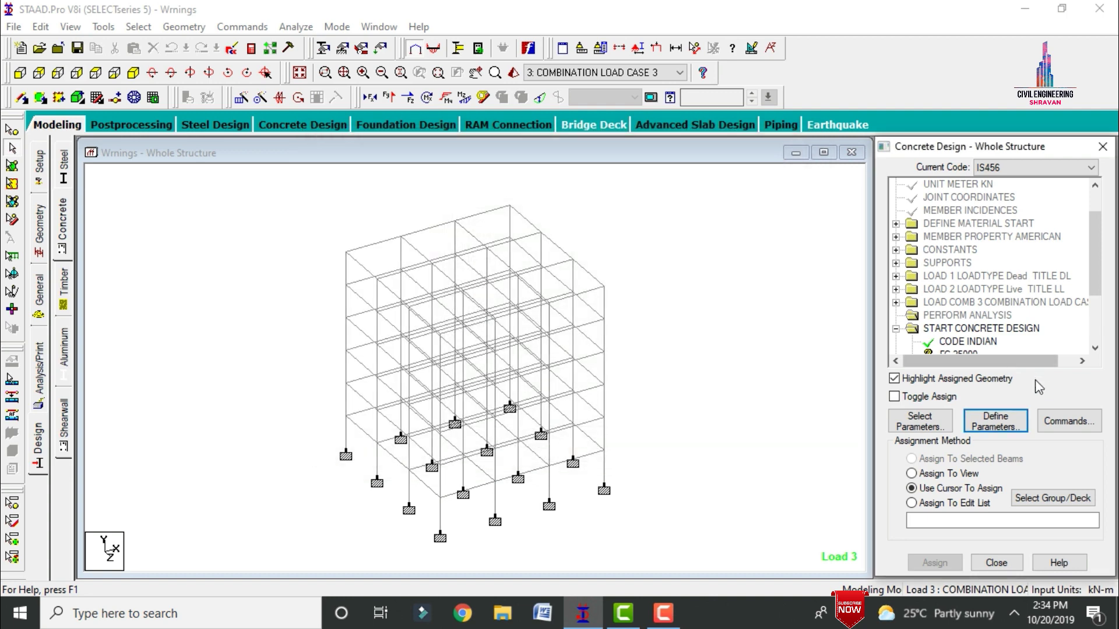
Step: Add DESIGN BEAM, DESIGN COLUMN and TAKE OFF design commands
{"action": "left_click", "coordinate": [1061, 423]}
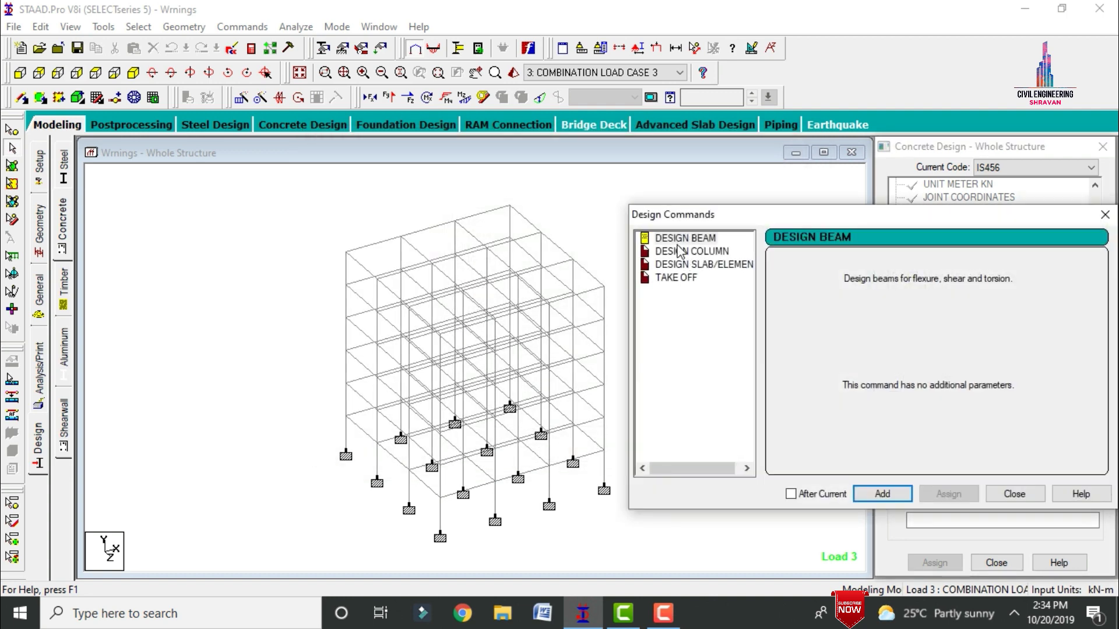
{"action": "left_click", "coordinate": [679, 239]}
{"action": "left_click", "coordinate": [872, 494]}
{"action": "left_click", "coordinate": [692, 252]}
{"action": "left_click", "coordinate": [883, 493]}
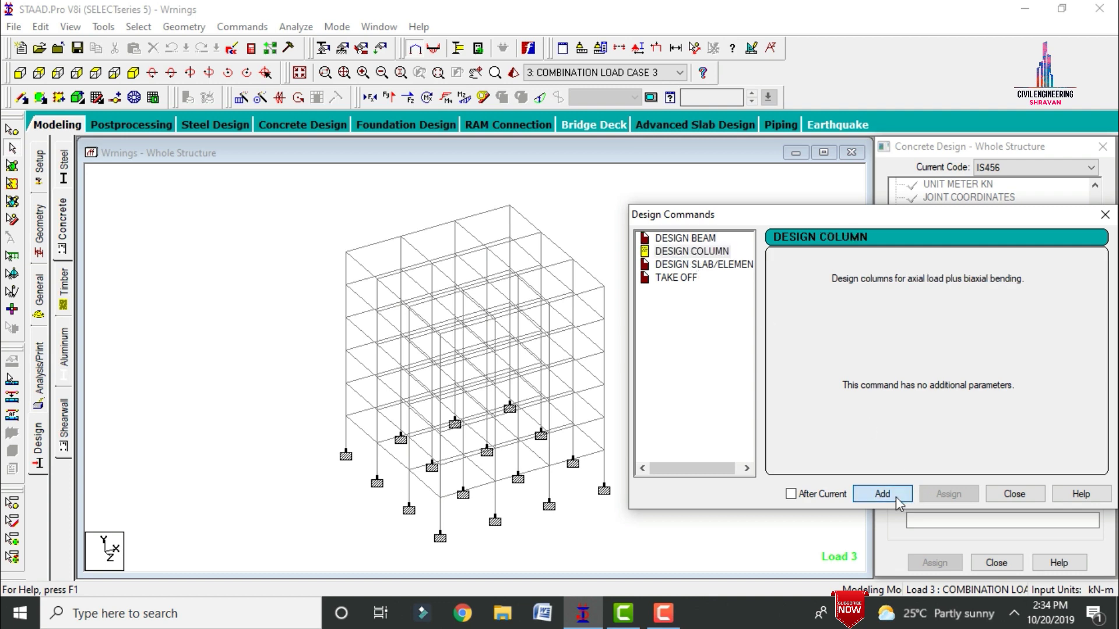
{"action": "left_click", "coordinate": [677, 279]}
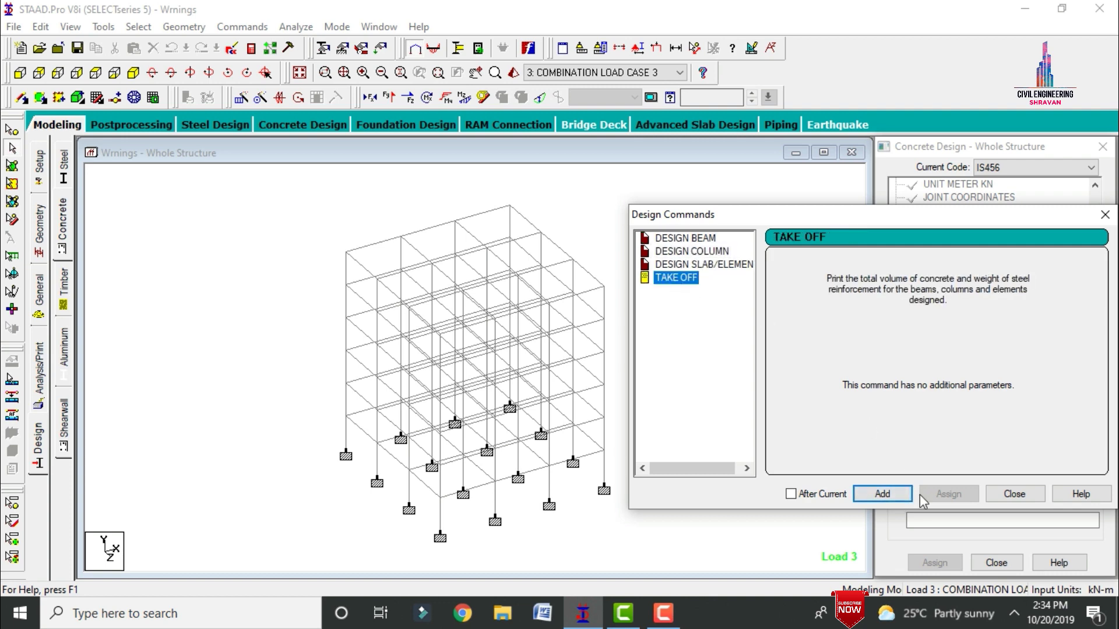
{"action": "left_click", "coordinate": [885, 494]}
{"action": "left_click", "coordinate": [1014, 494]}
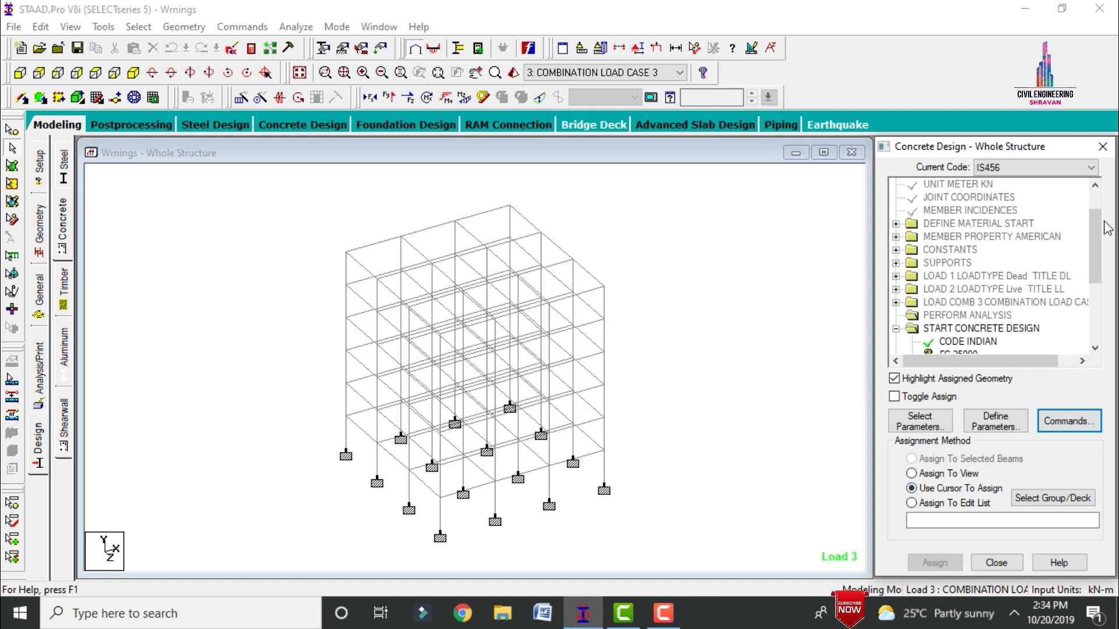
Step: Assign FC 25000 and FYMAIN 415000 to all members in view
{"action": "left_click_drag", "start_coordinate": [1099, 229], "coordinate": [1099, 275]}
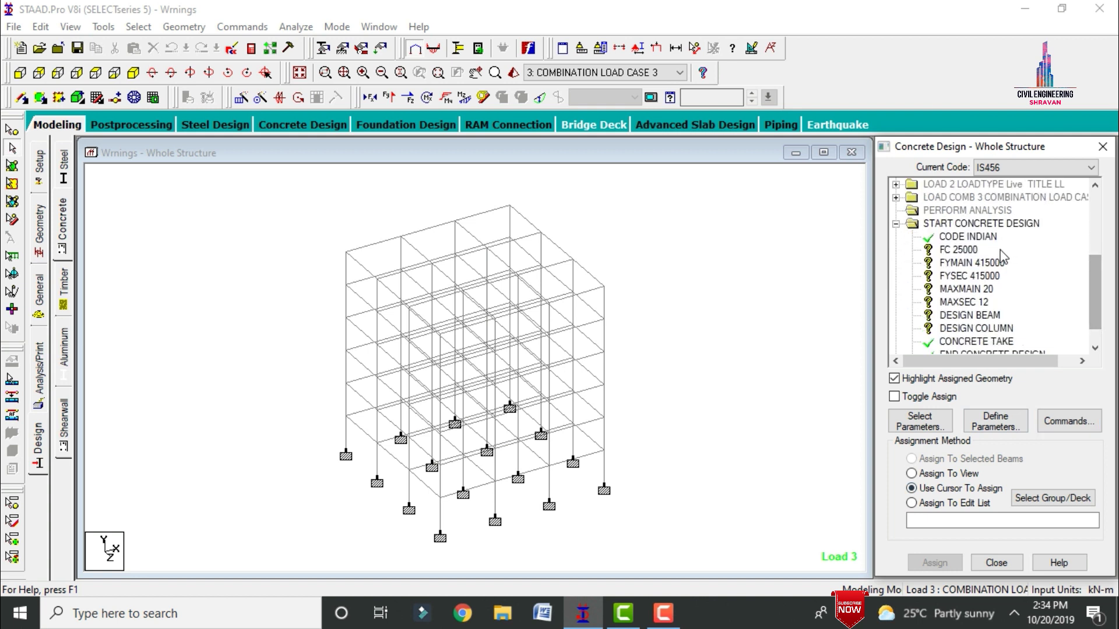
{"action": "left_click", "coordinate": [956, 251]}
{"action": "left_click", "coordinate": [955, 473]}
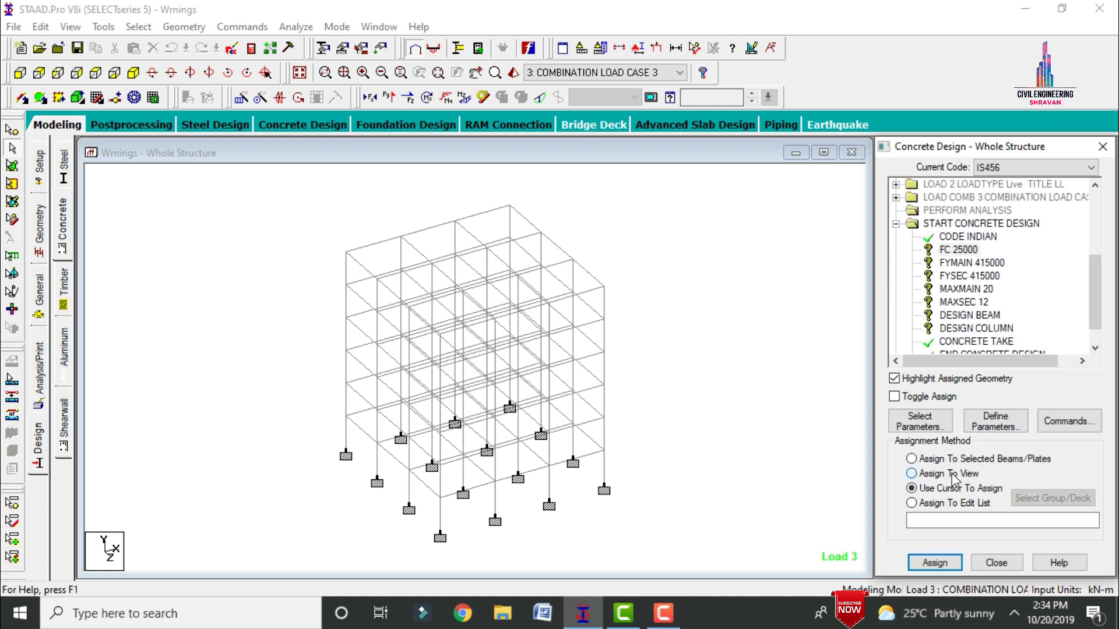
{"action": "left_click", "coordinate": [933, 563]}
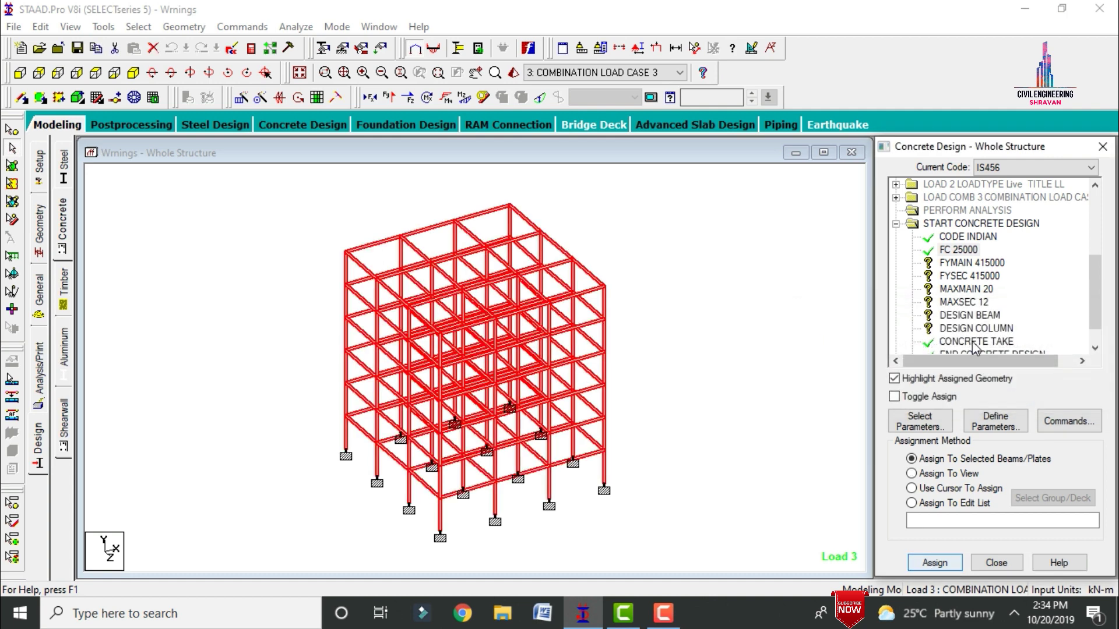
{"action": "left_click", "coordinate": [967, 262]}
{"action": "left_click", "coordinate": [924, 486]}
{"action": "left_click", "coordinate": [926, 473]}
{"action": "left_click", "coordinate": [935, 565]}
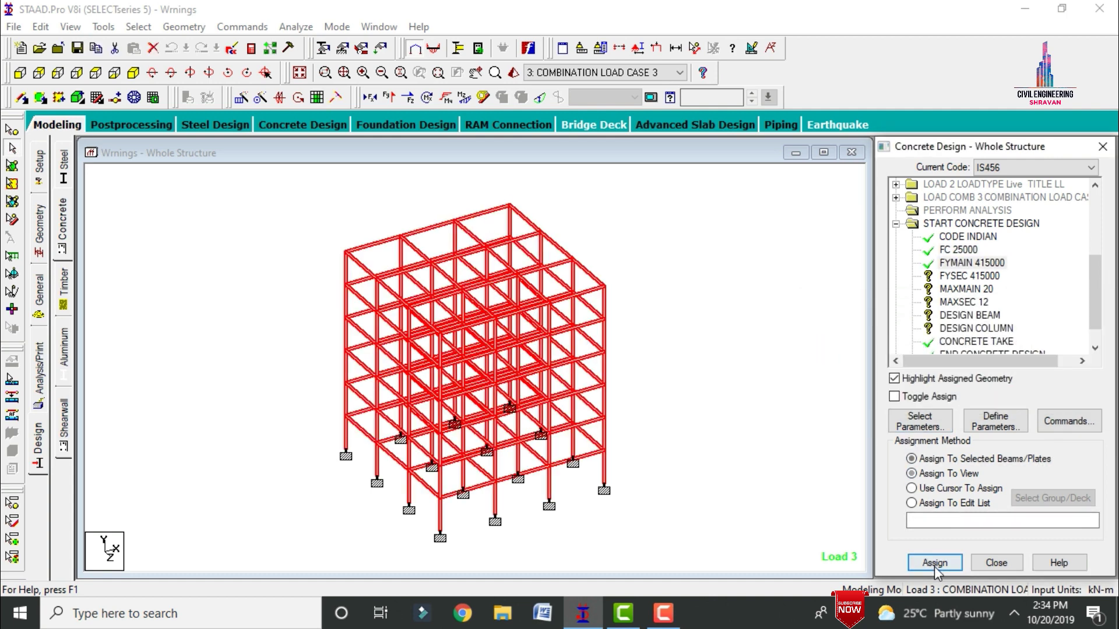
Step: Assign FYSEC 415000, MAXMAIN 20 and MAXSEC 12 to the whole structure
{"action": "left_click", "coordinate": [969, 276]}
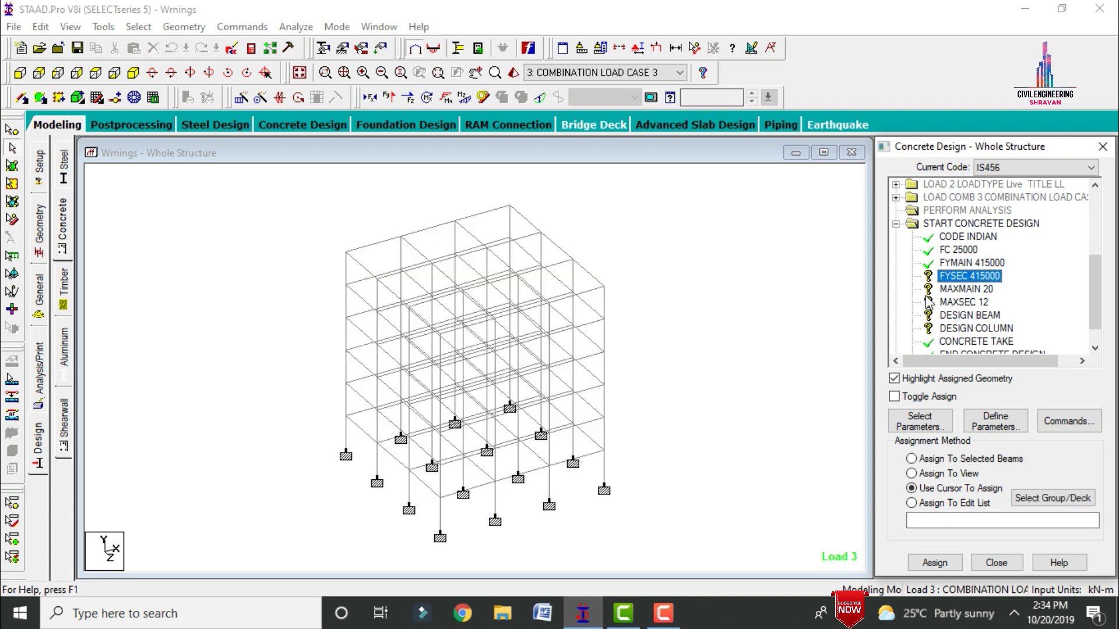
{"action": "left_click", "coordinate": [927, 474]}
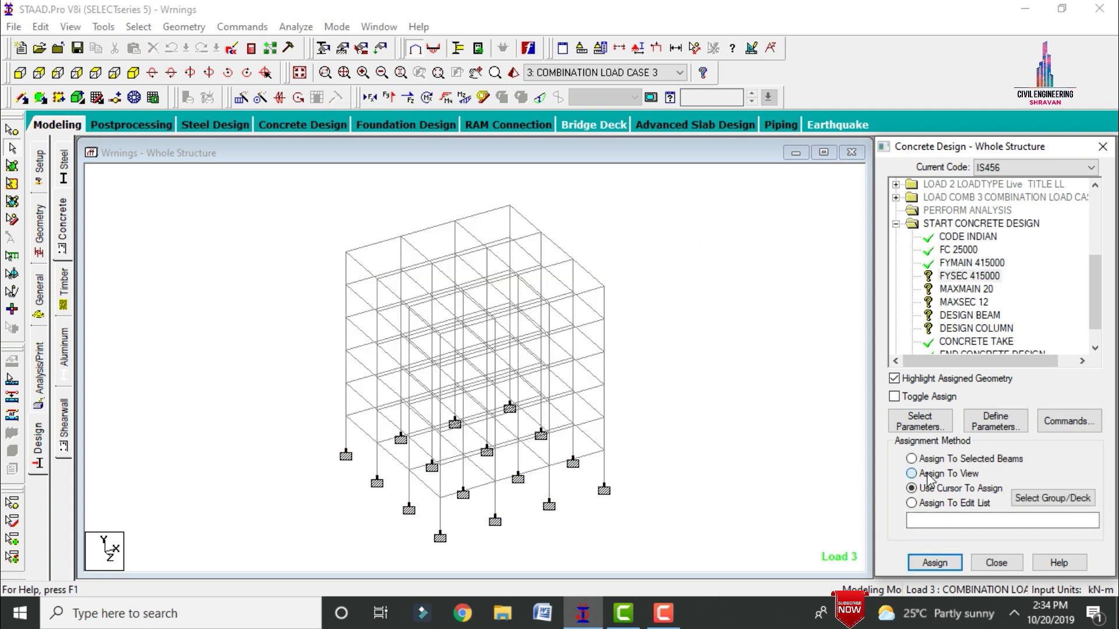
{"action": "key", "text": "Return"}
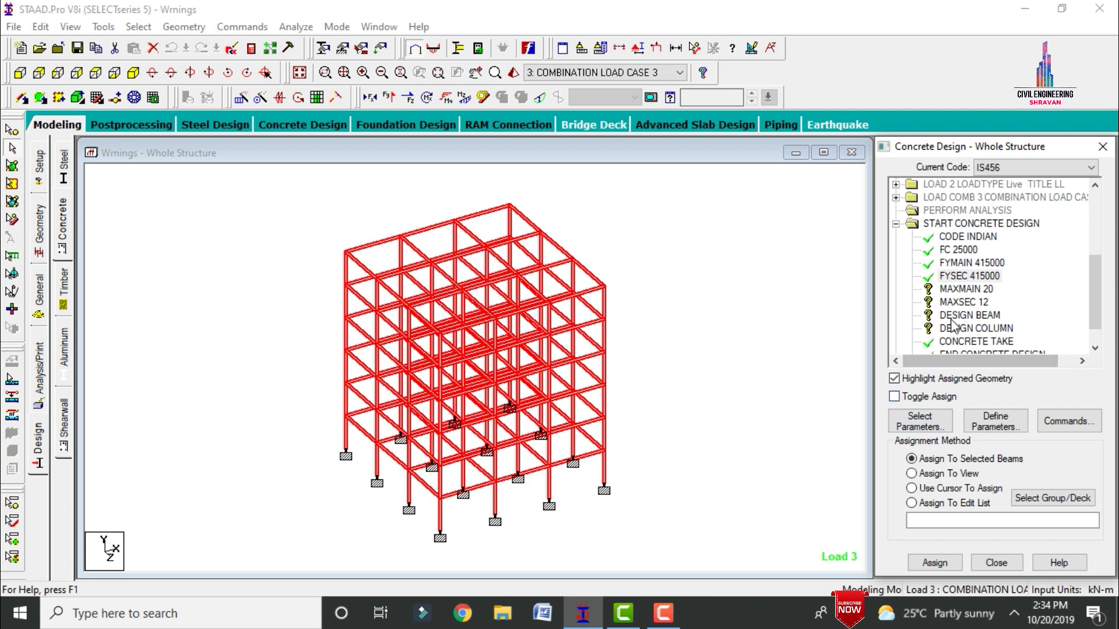
{"action": "left_click", "coordinate": [956, 289]}
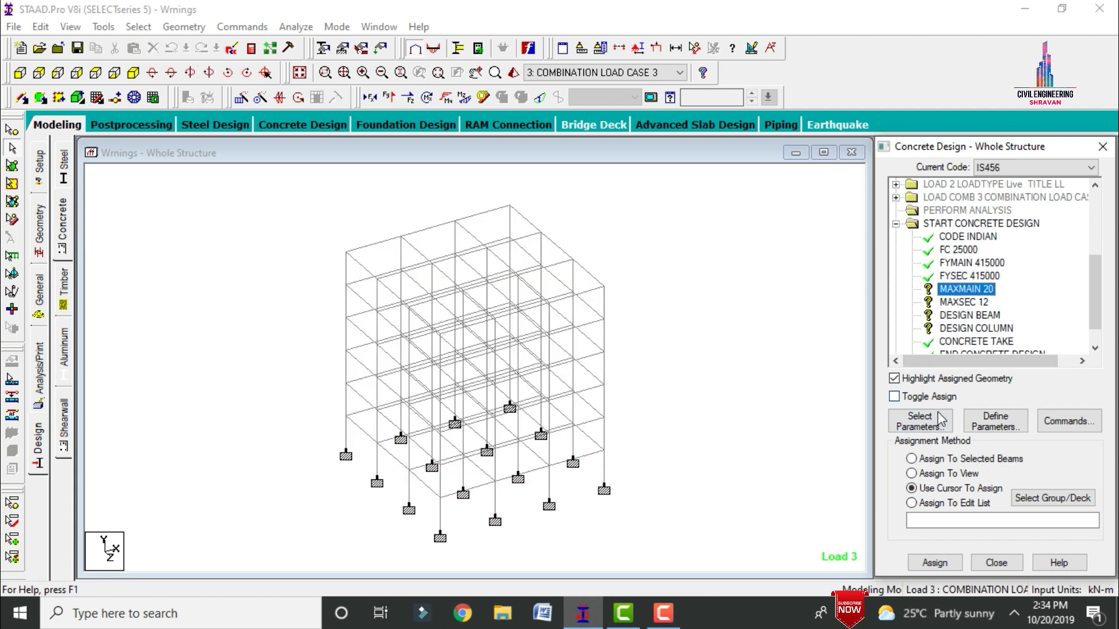
{"action": "left_click", "coordinate": [922, 474]}
{"action": "key", "text": "Return"}
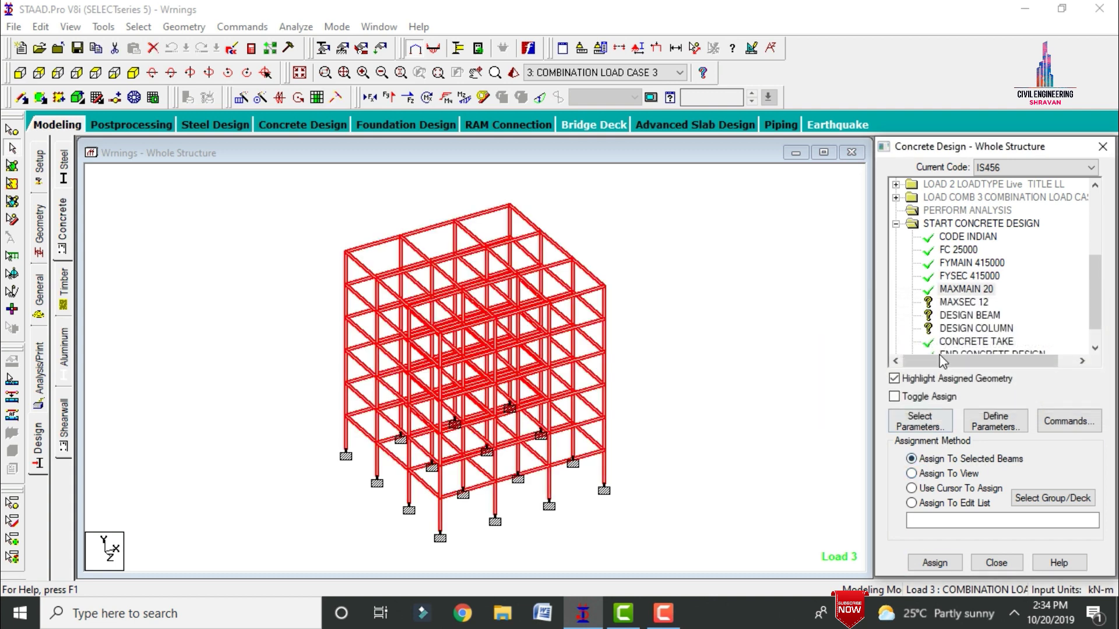
{"action": "left_click", "coordinate": [956, 302]}
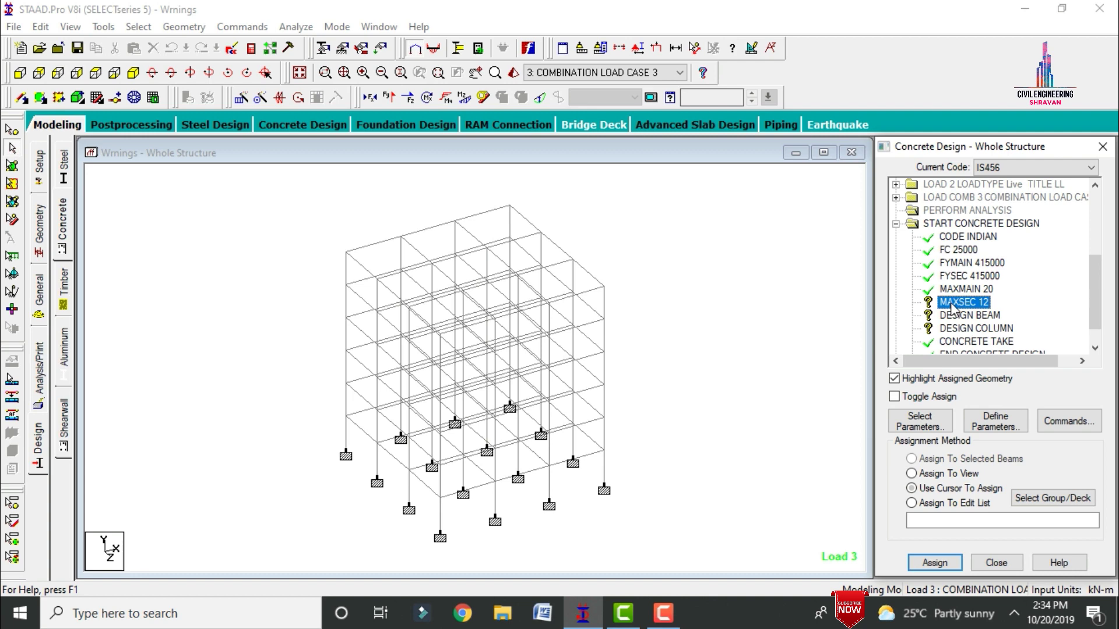
{"action": "left_click", "coordinate": [922, 475]}
{"action": "key", "text": "Return"}
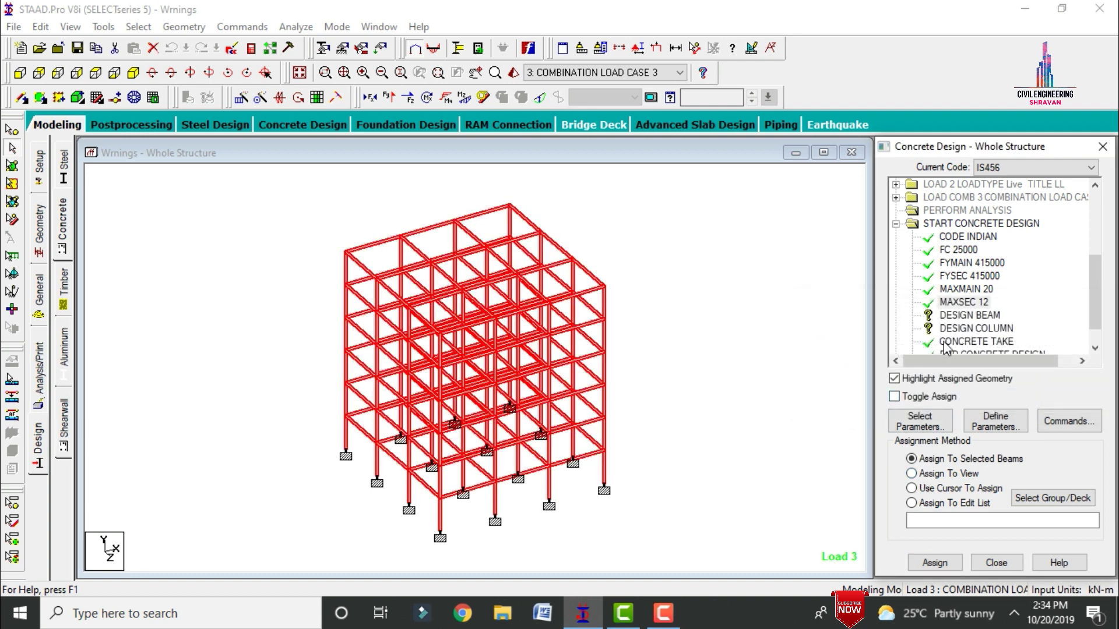
{"action": "left_click", "coordinate": [948, 318]}
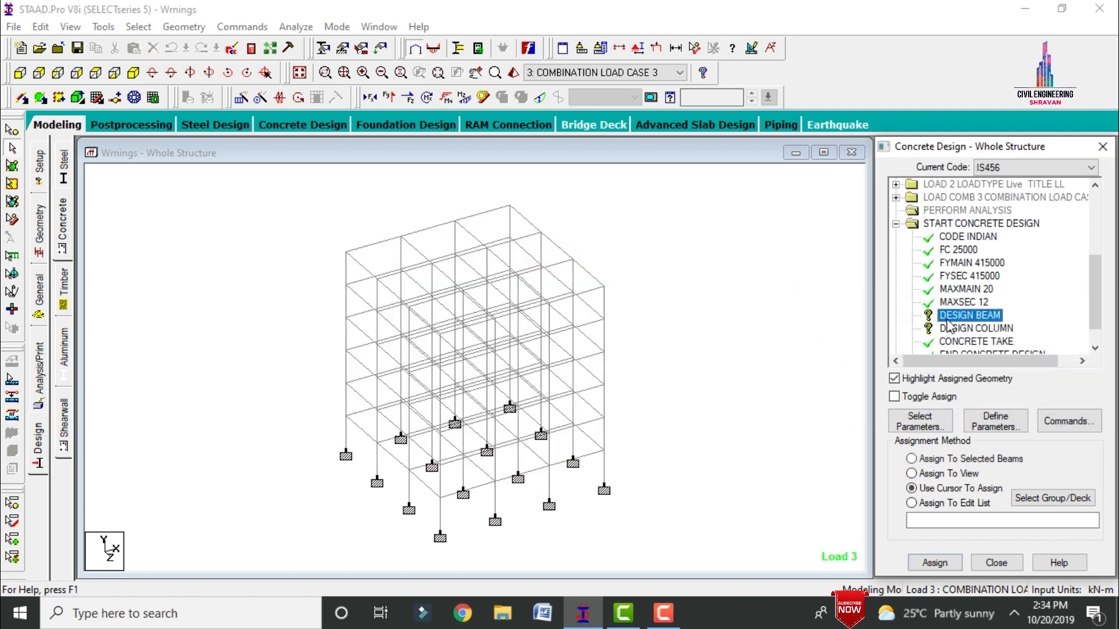
Step: Select all beams parallel to X and Z and assign them DESIGN BEAM
{"action": "left_click", "coordinate": [135, 27]}
{"action": "mouse_move", "coordinate": [175, 319]}
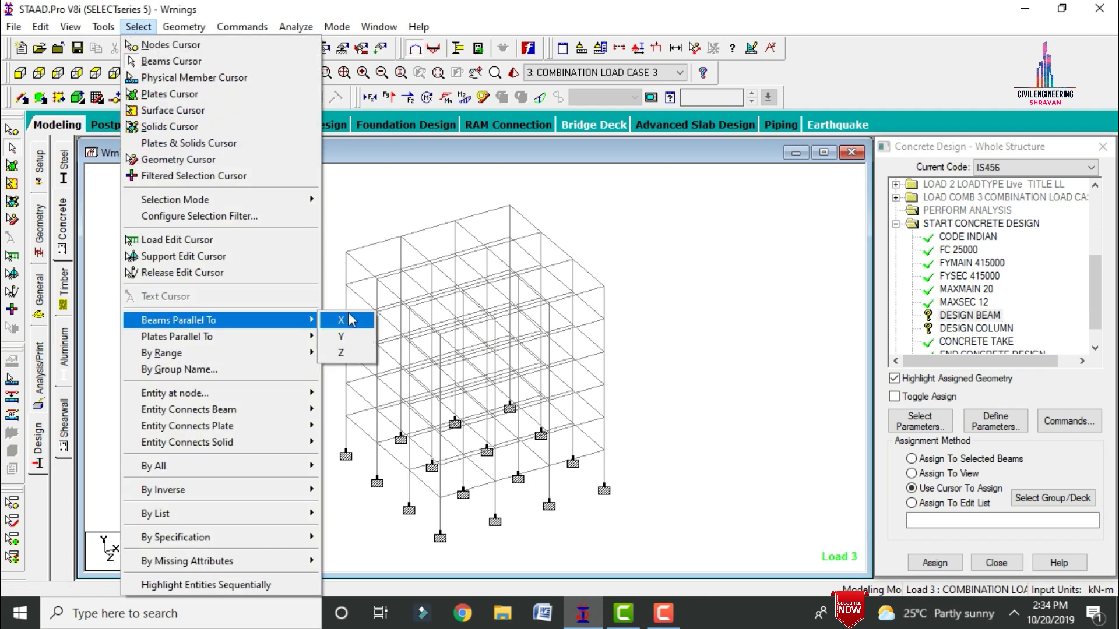
{"action": "left_click", "coordinate": [342, 321]}
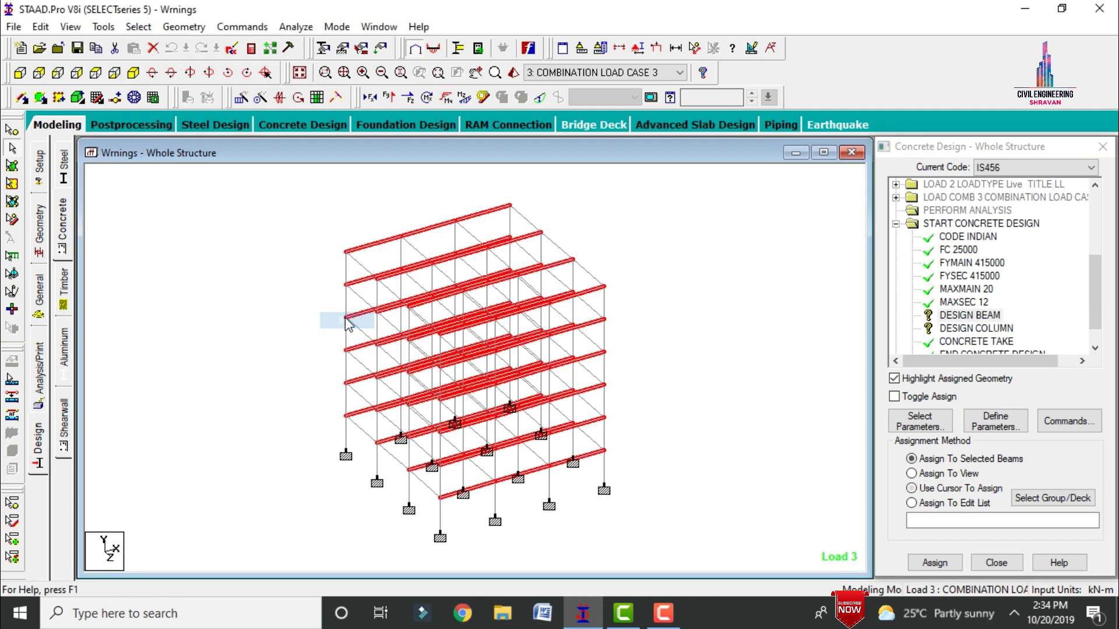
{"action": "left_click", "coordinate": [138, 27]}
{"action": "mouse_move", "coordinate": [219, 320]}
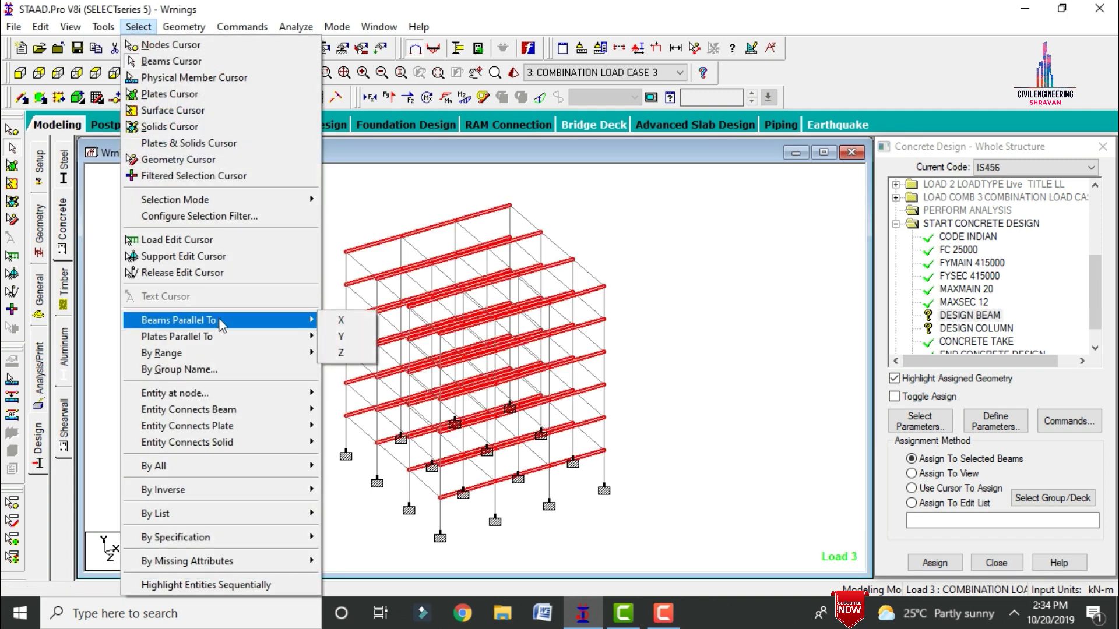
{"action": "left_click", "coordinate": [362, 353]}
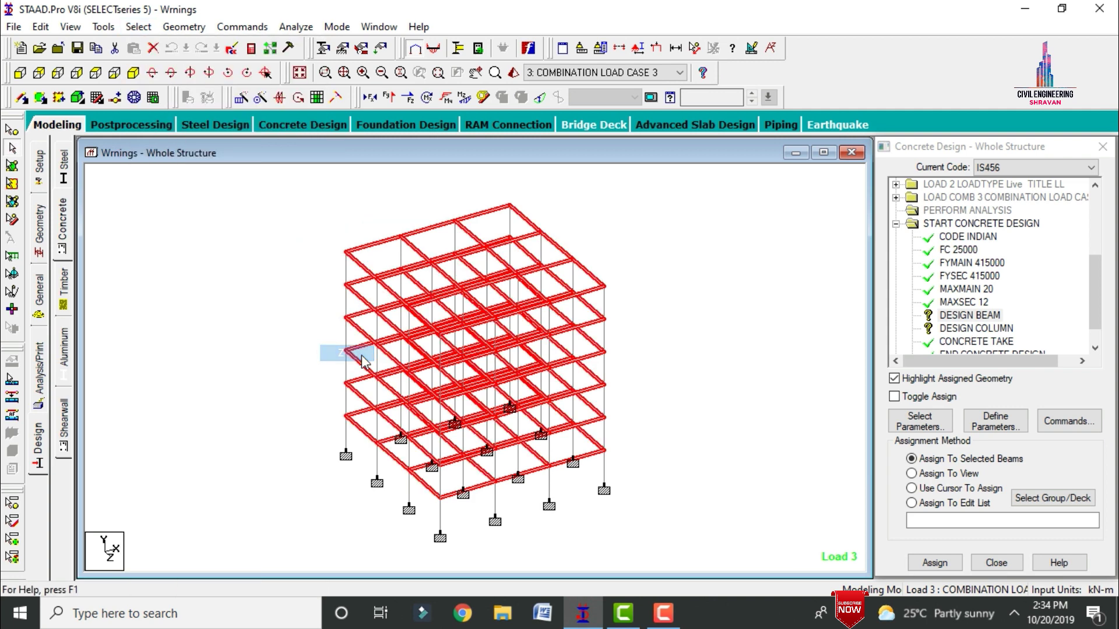
{"action": "left_click", "coordinate": [934, 563]}
{"action": "left_click", "coordinate": [1006, 401]}
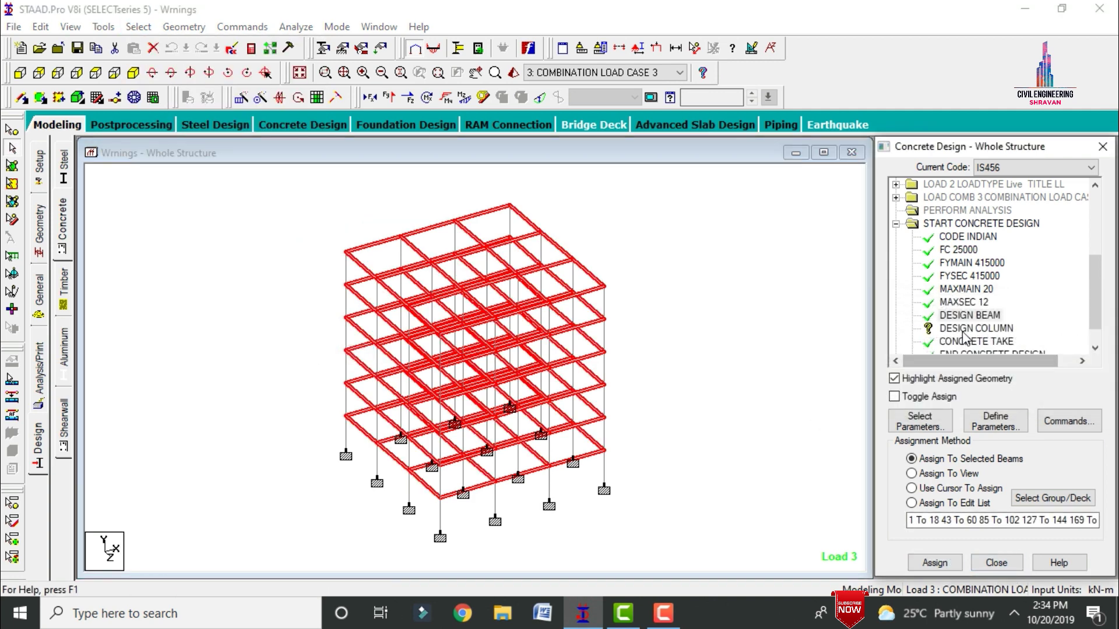
Step: Assign DESIGN COLUMN to all vertical members parallel to Y, then clear the selection
{"action": "left_click", "coordinate": [963, 330]}
{"action": "left_click", "coordinate": [138, 26]}
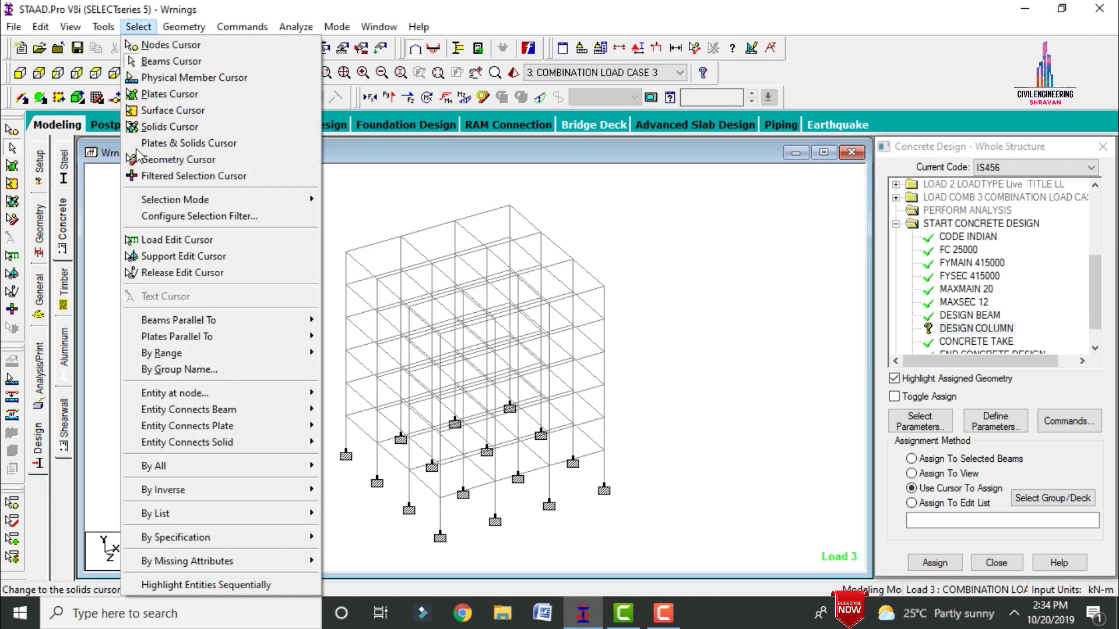
{"action": "mouse_move", "coordinate": [173, 320]}
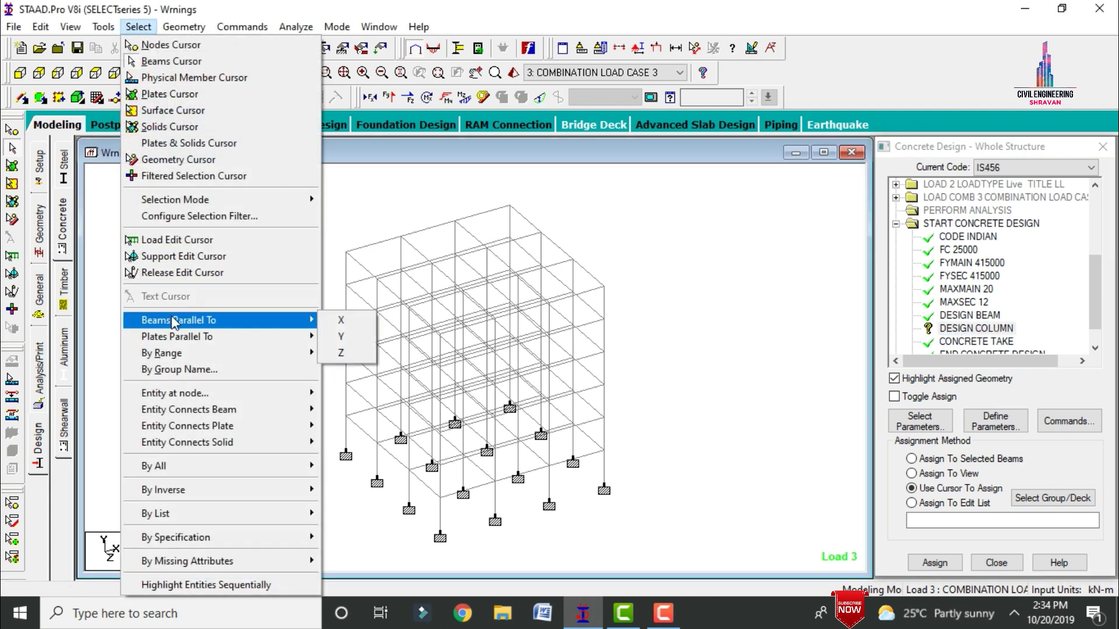
{"action": "left_click", "coordinate": [340, 341]}
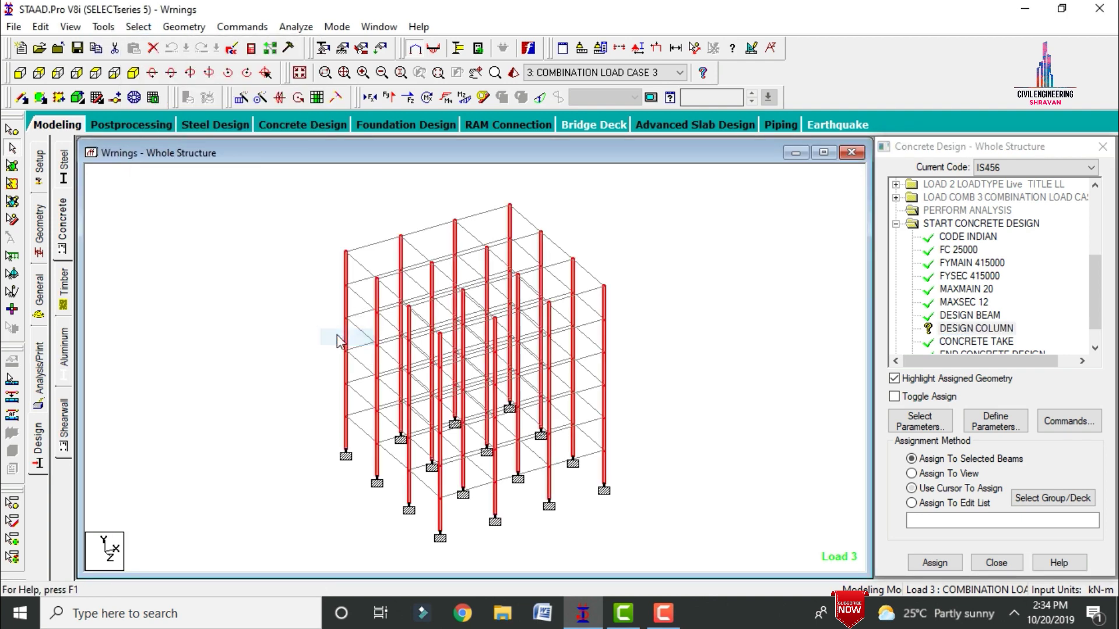
{"action": "left_click", "coordinate": [932, 568]}
{"action": "key", "text": "Return"}
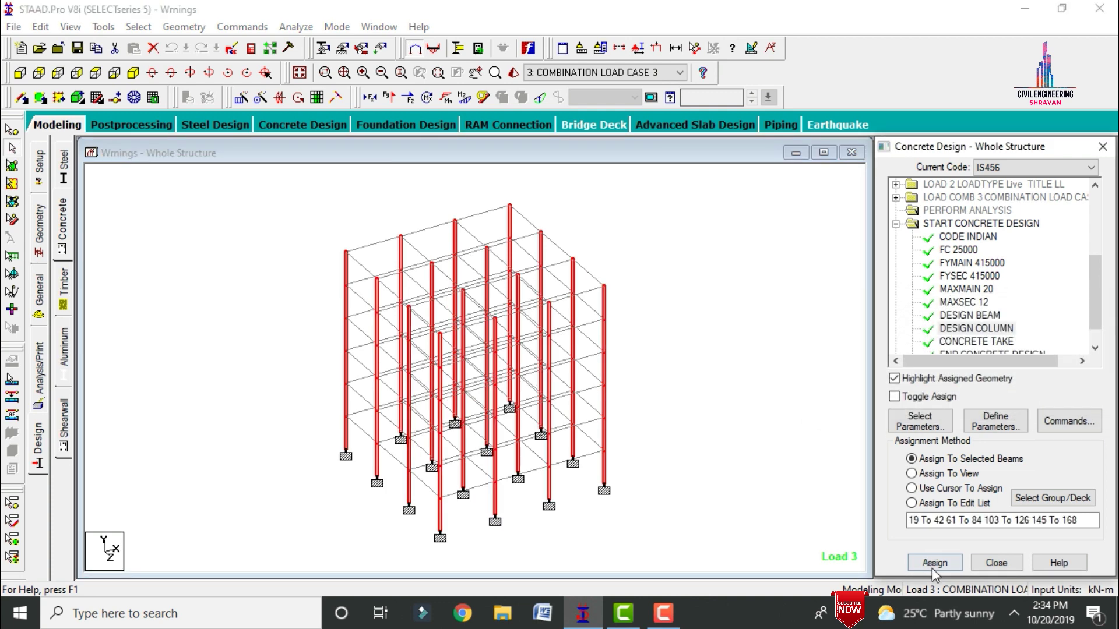
{"action": "left_click", "coordinate": [742, 354]}
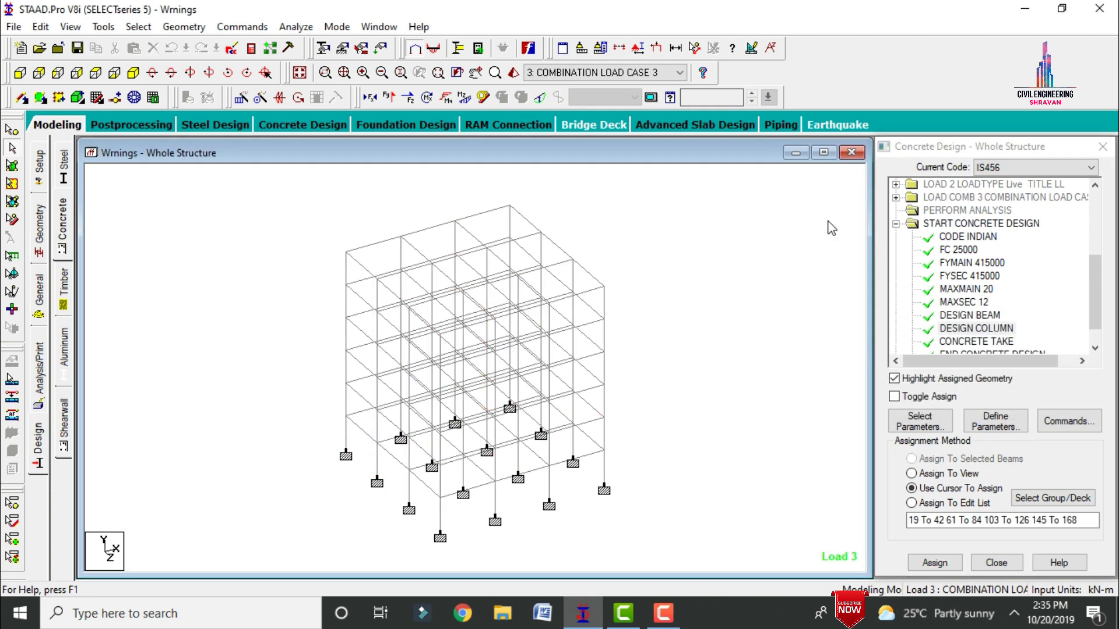
Step: Add a second PERFORM ANALYSIS command after the concrete design commands
{"action": "left_click", "coordinate": [40, 379]}
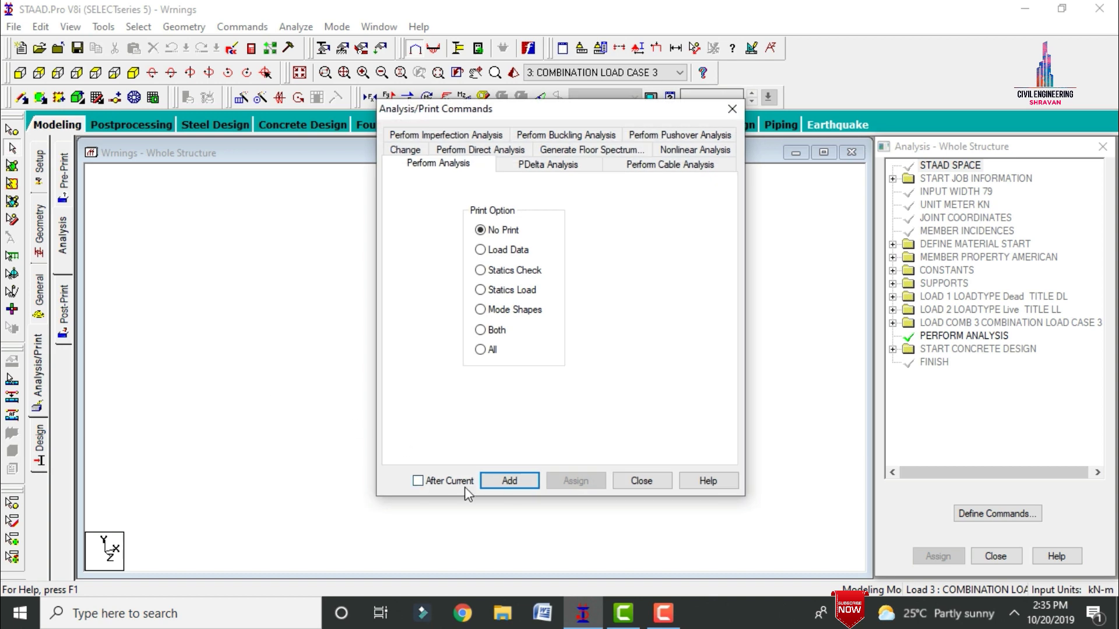
{"action": "left_click", "coordinate": [505, 480]}
{"action": "left_click", "coordinate": [641, 482]}
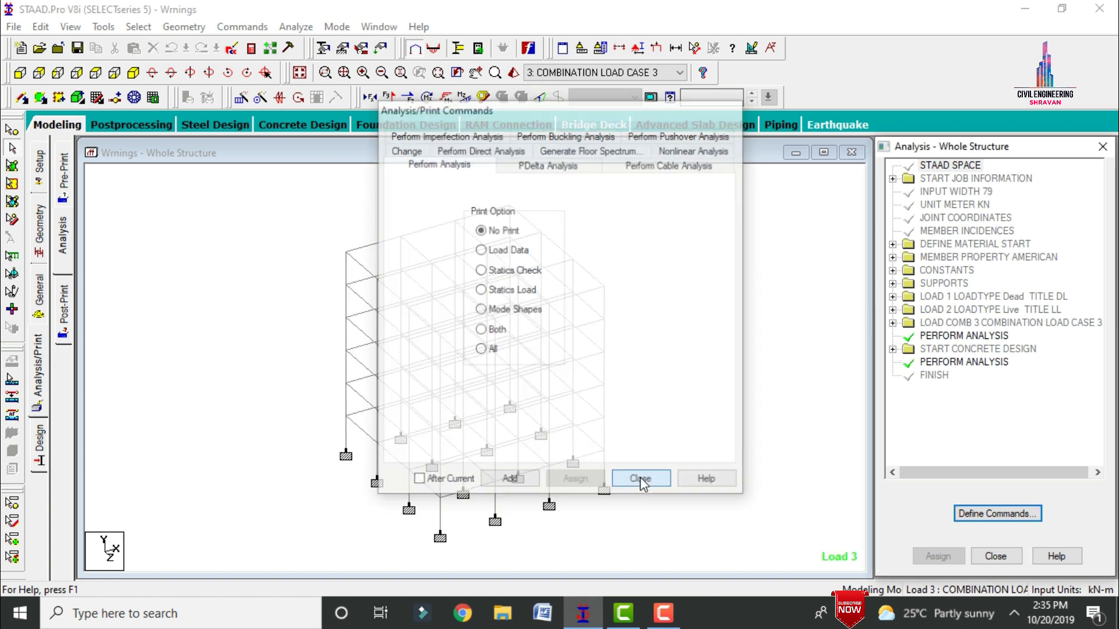
Step: Save and rerun the analysis, then open the output file (0 errors, 76 warnings)
{"action": "left_click", "coordinate": [308, 27]}
{"action": "left_click", "coordinate": [315, 46]}
{"action": "key", "text": "Return"}
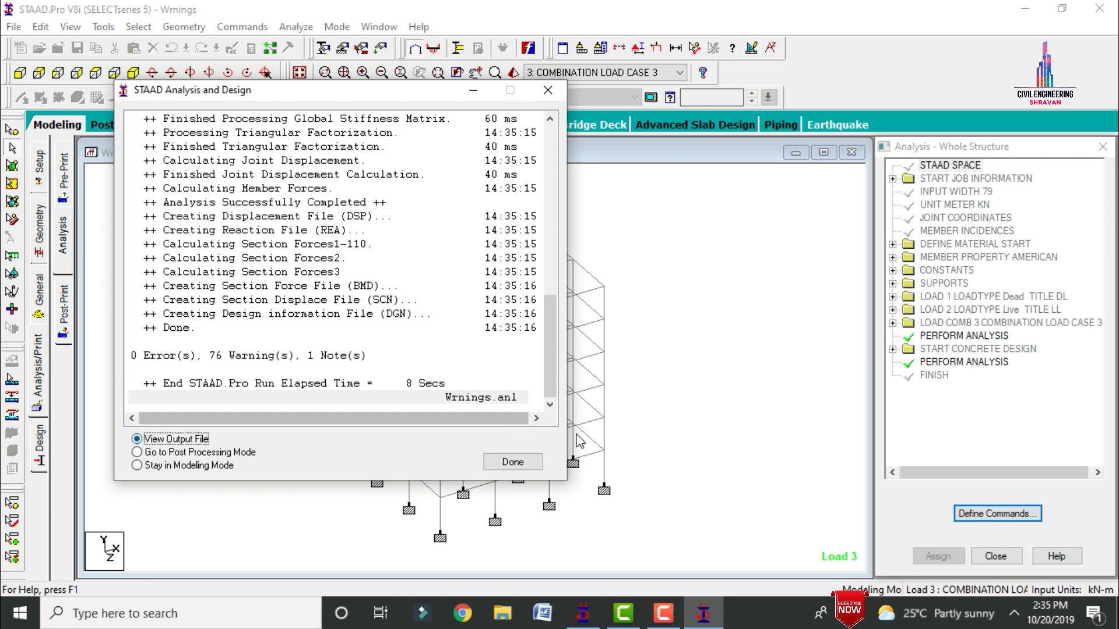
{"action": "left_click", "coordinate": [531, 461]}
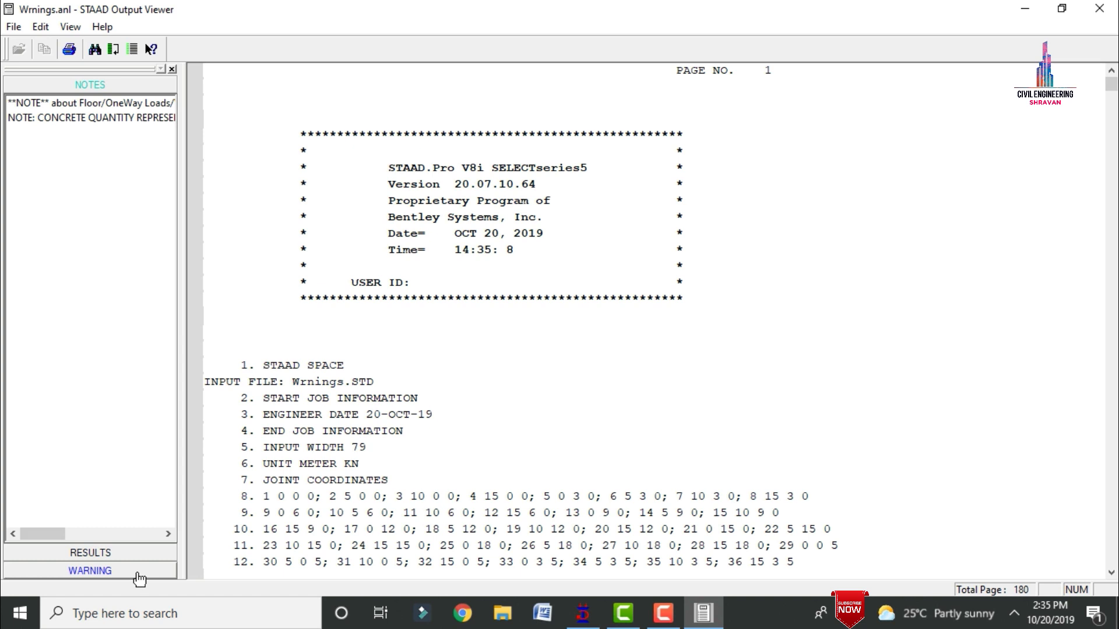
Step: Step through the 'Section fails' shear warnings for the 350 x 350 mm columns
{"action": "left_click", "coordinate": [139, 577]}
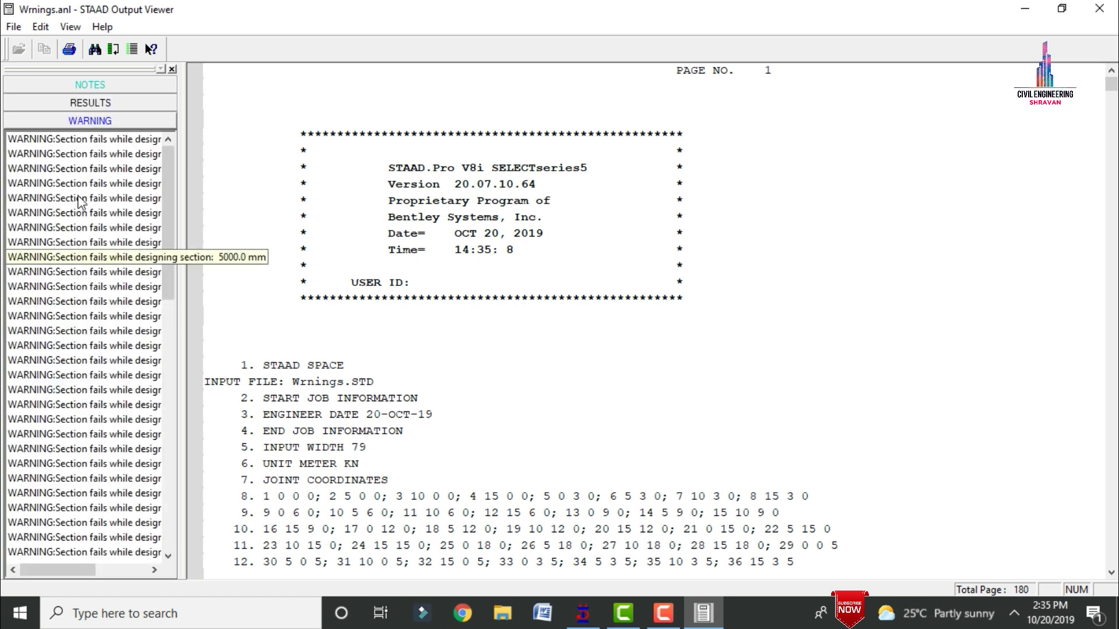
{"action": "left_click", "coordinate": [77, 144]}
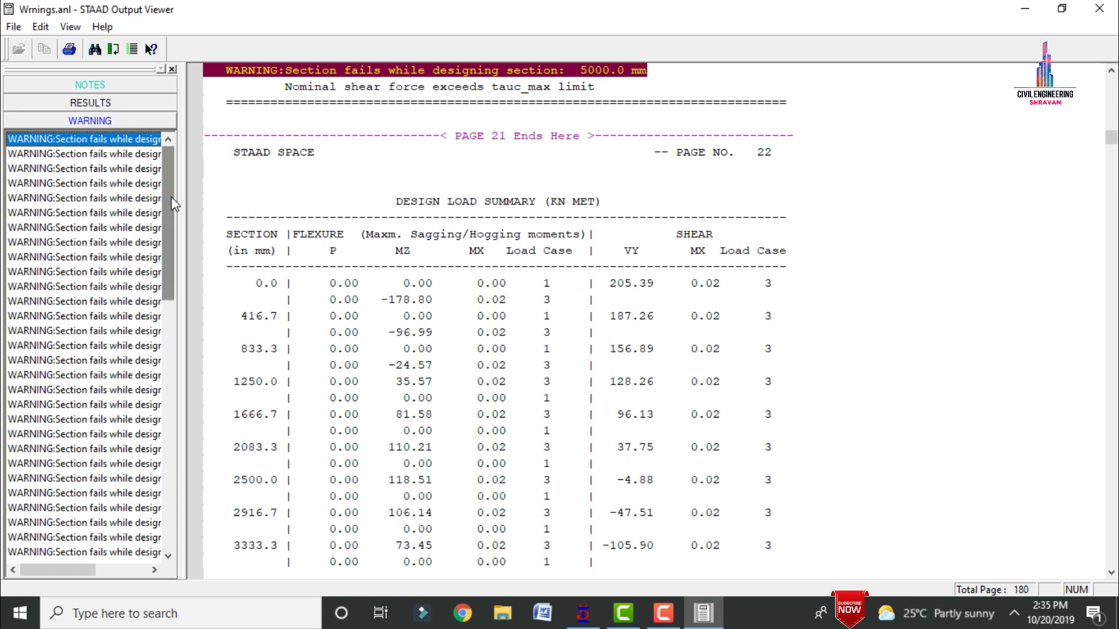
{"action": "left_click", "coordinate": [110, 154]}
{"action": "left_click", "coordinate": [111, 168]}
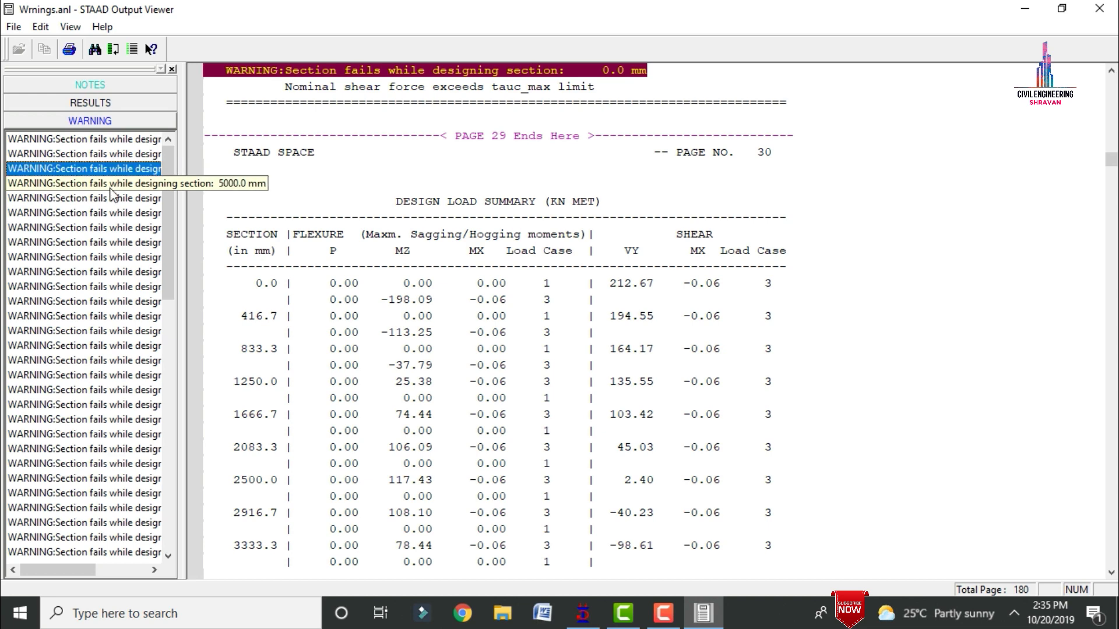
{"action": "left_click", "coordinate": [119, 183]}
{"action": "left_click", "coordinate": [122, 257]}
{"action": "left_click", "coordinate": [122, 272]}
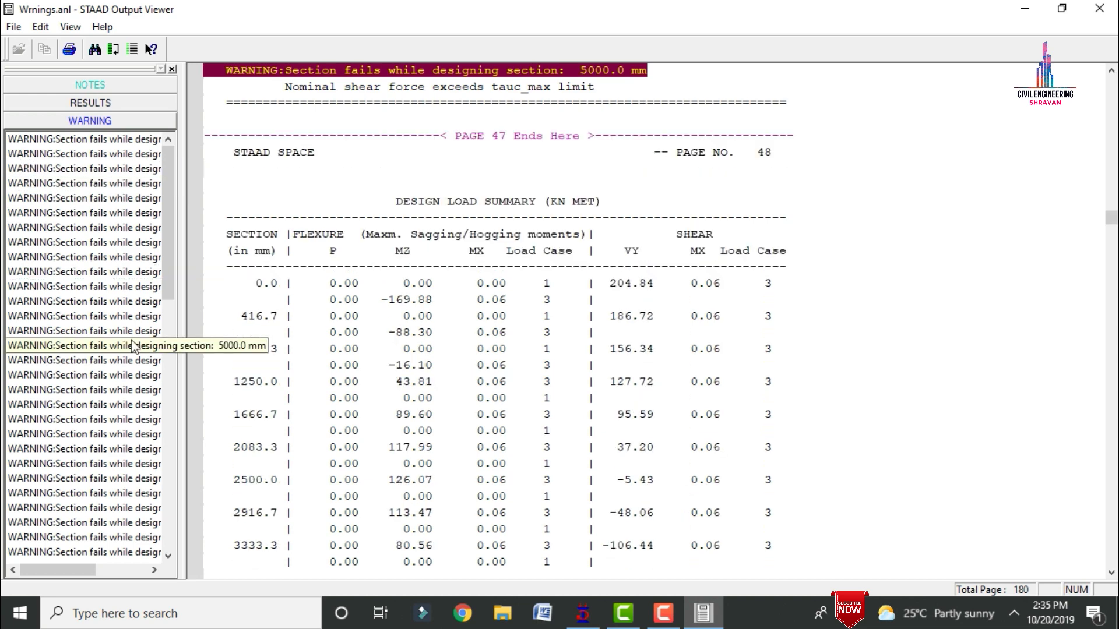
{"action": "left_click", "coordinate": [123, 349]}
{"action": "left_click_drag", "start_coordinate": [166, 281], "coordinate": [168, 393]}
Step: Review 'Reinforcement % exceeds maximum limit' warnings for columns 26, 62 and 64–70
{"action": "left_click", "coordinate": [149, 271]}
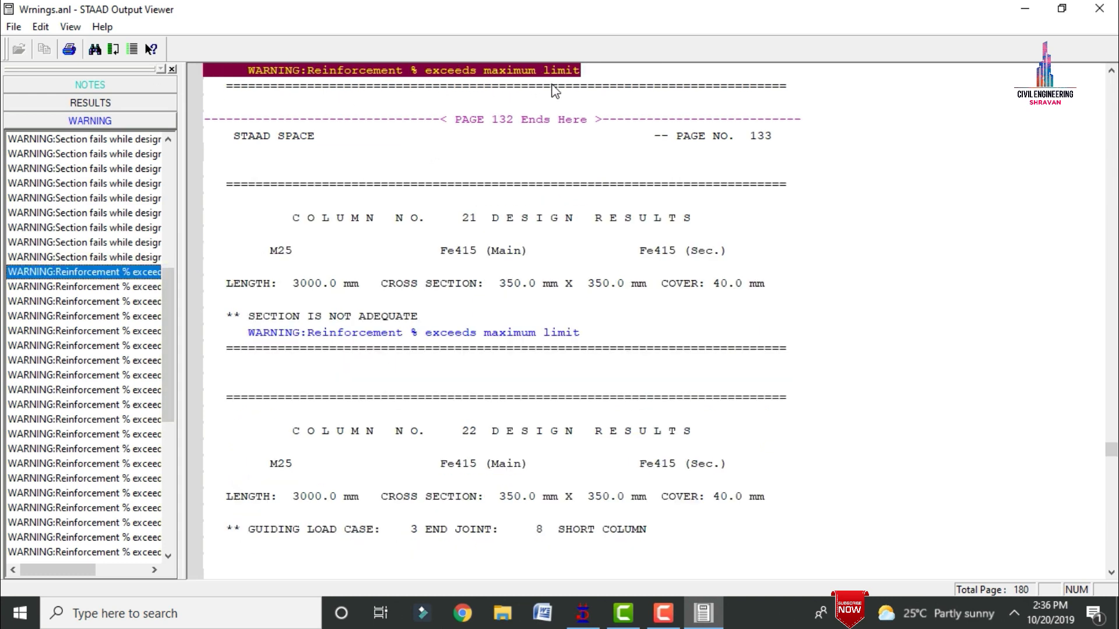
{"action": "left_click", "coordinate": [97, 321]}
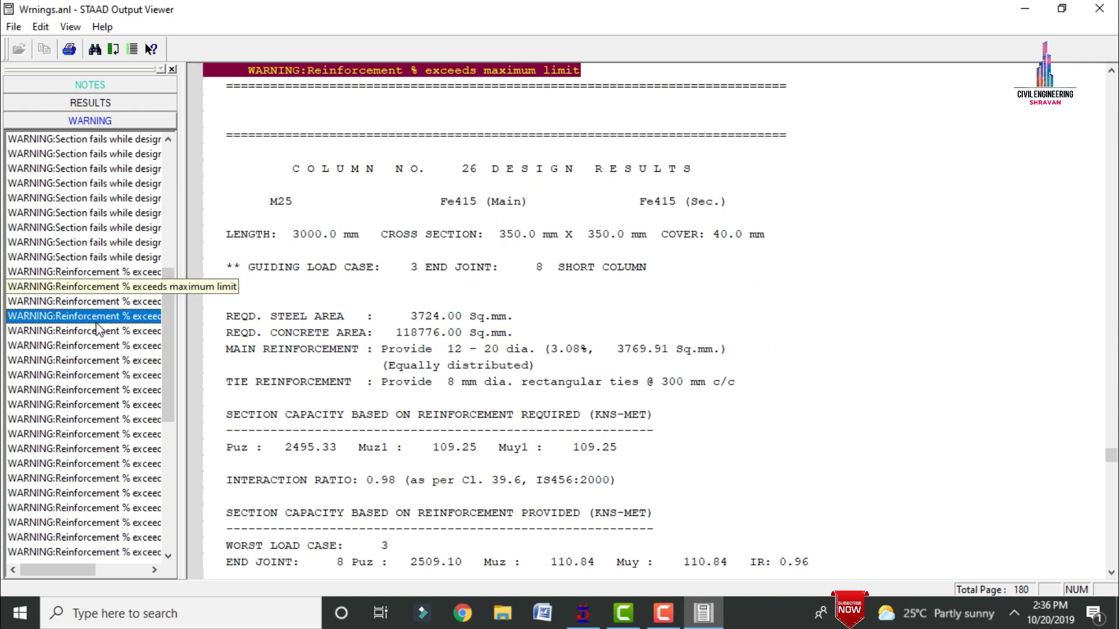
{"action": "left_click", "coordinate": [130, 391]}
{"action": "left_click", "coordinate": [129, 419]}
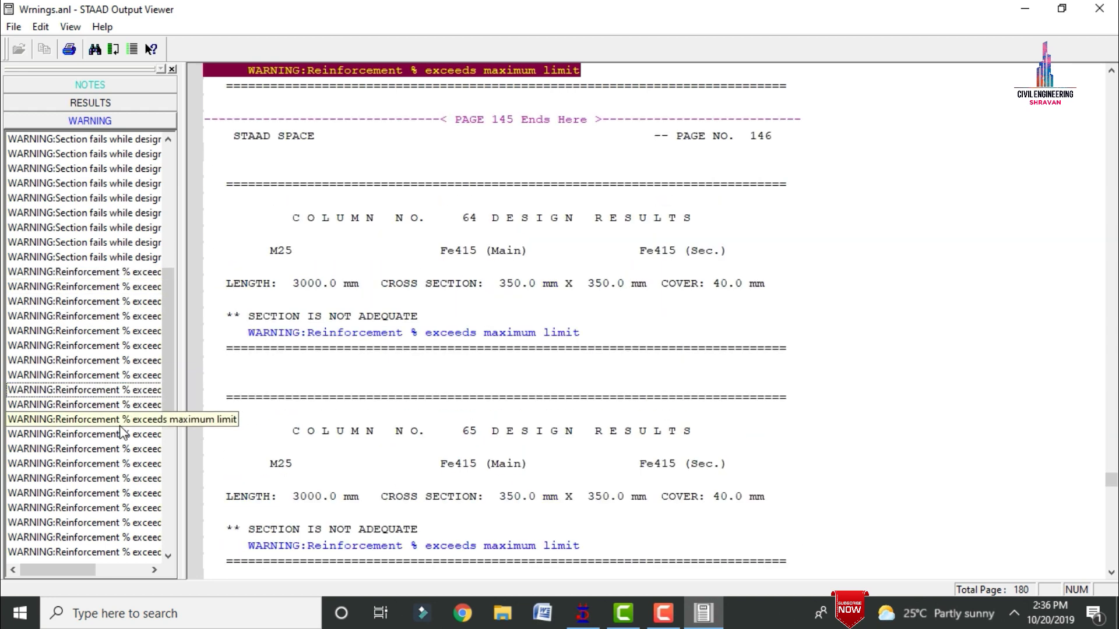
{"action": "left_click", "coordinate": [130, 469]}
{"action": "left_click", "coordinate": [130, 493]}
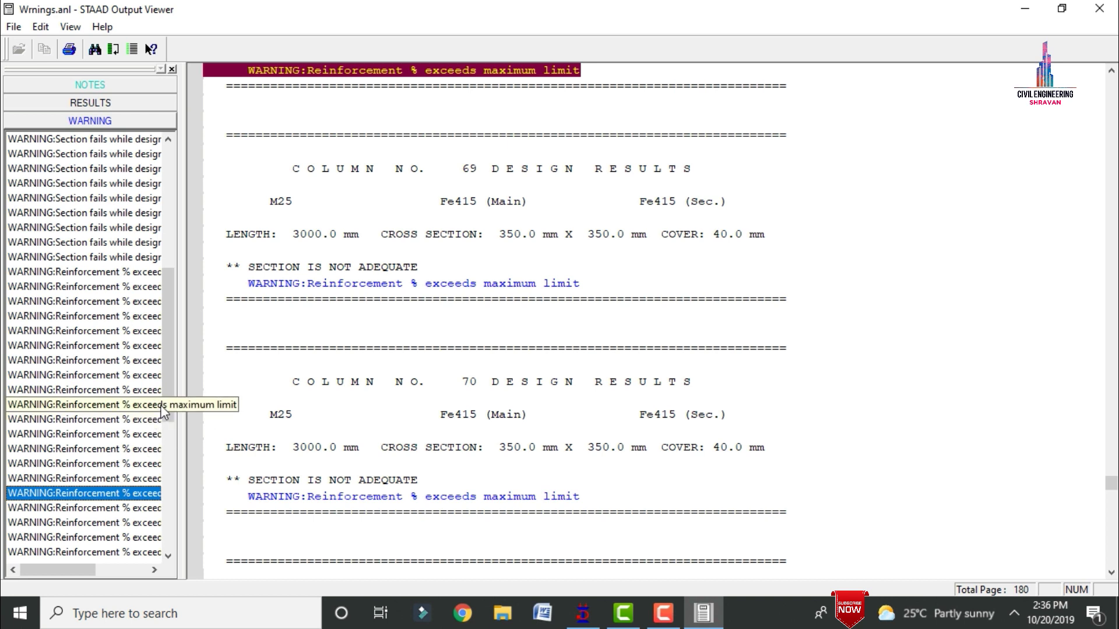
{"action": "scroll", "coordinate": [169, 443], "scroll_direction": "down", "scroll_amount": 4}
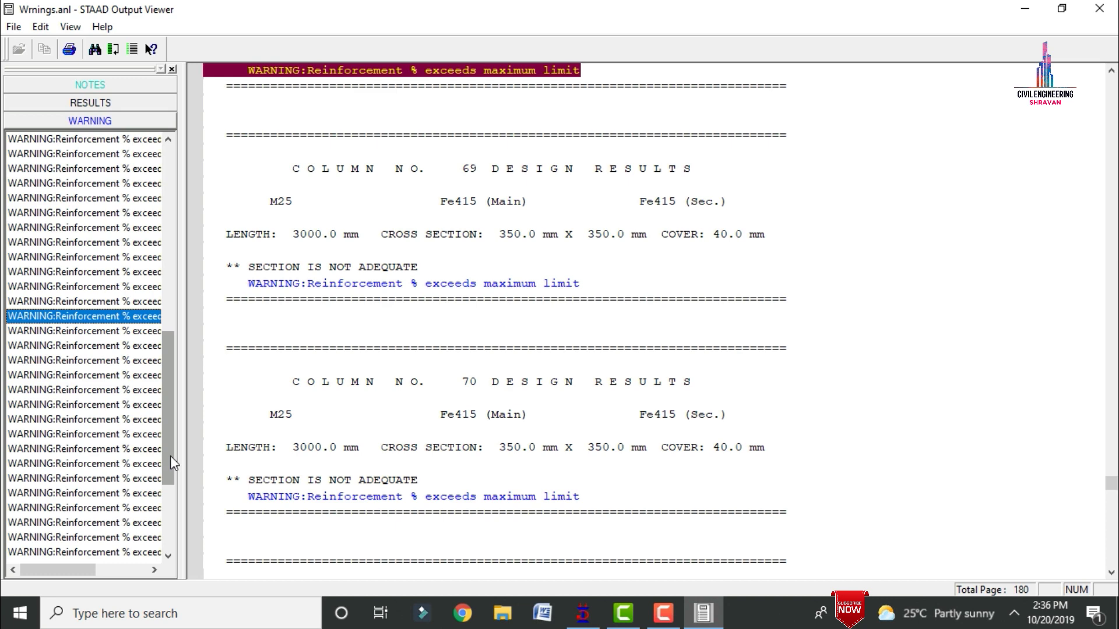
{"action": "left_click_drag", "start_coordinate": [170, 455], "coordinate": [171, 268]}
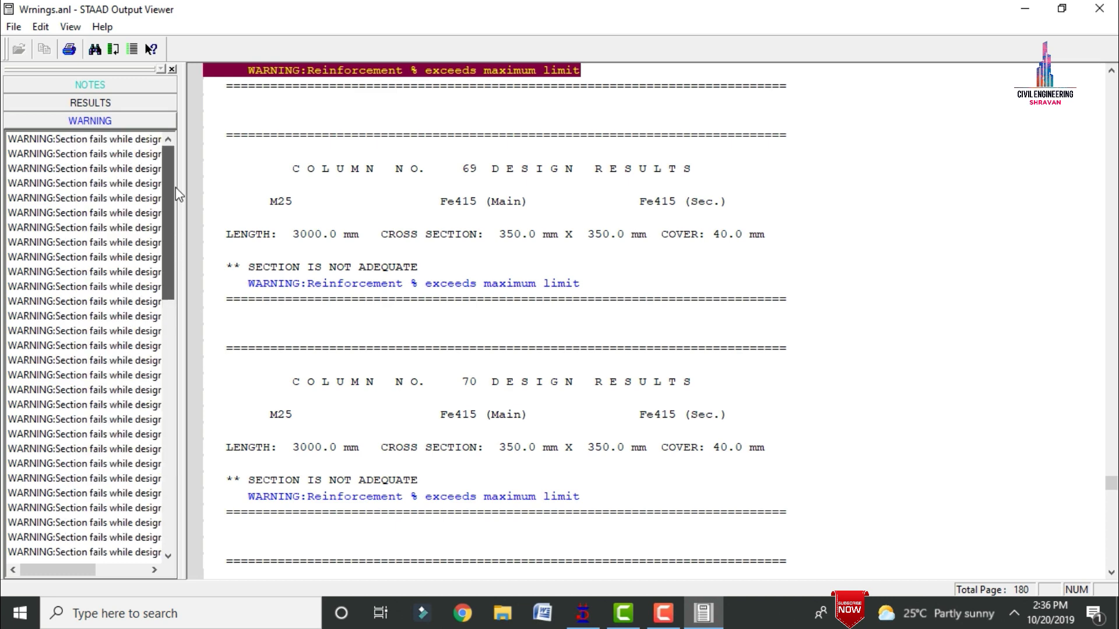
{"action": "left_click", "coordinate": [137, 184]}
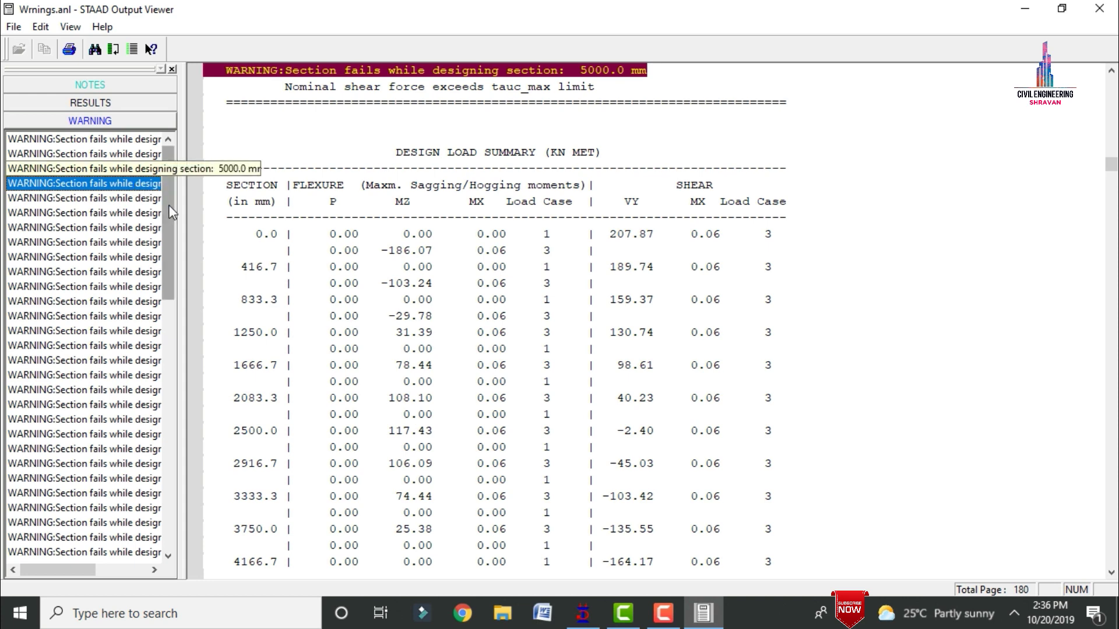
{"action": "left_click", "coordinate": [167, 331]}
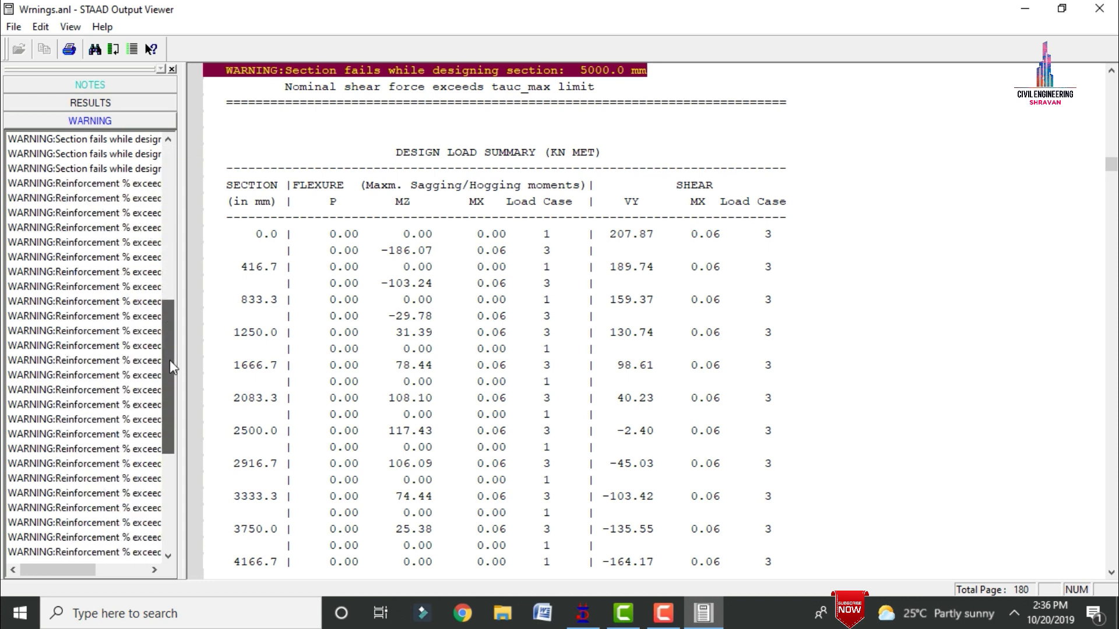
{"action": "left_click", "coordinate": [124, 391]}
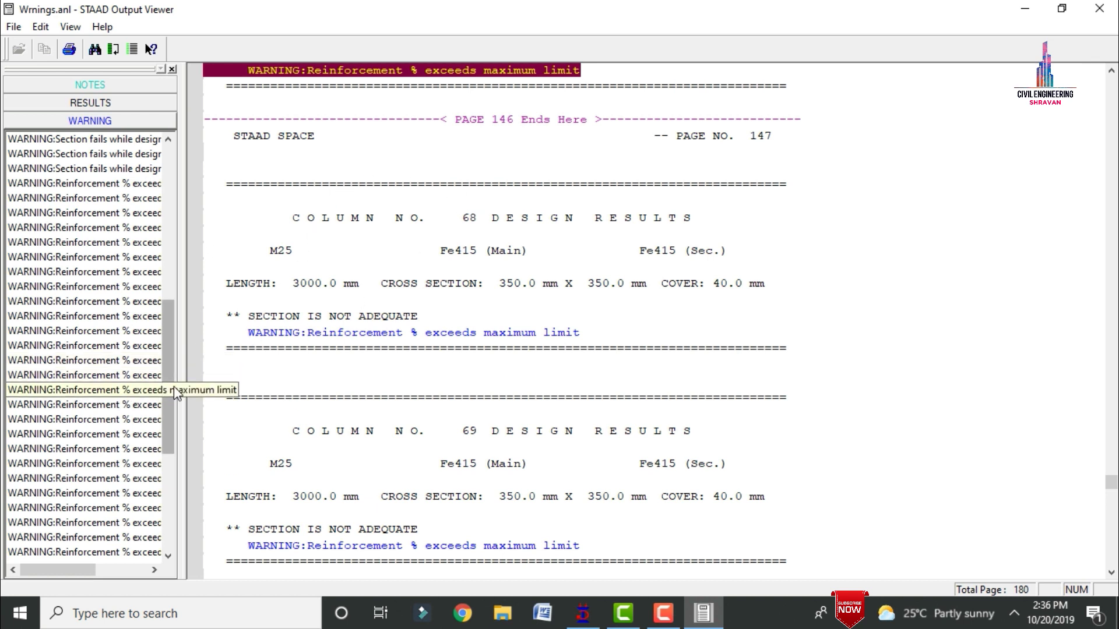
{"action": "left_click_drag", "start_coordinate": [168, 355], "coordinate": [188, 165]}
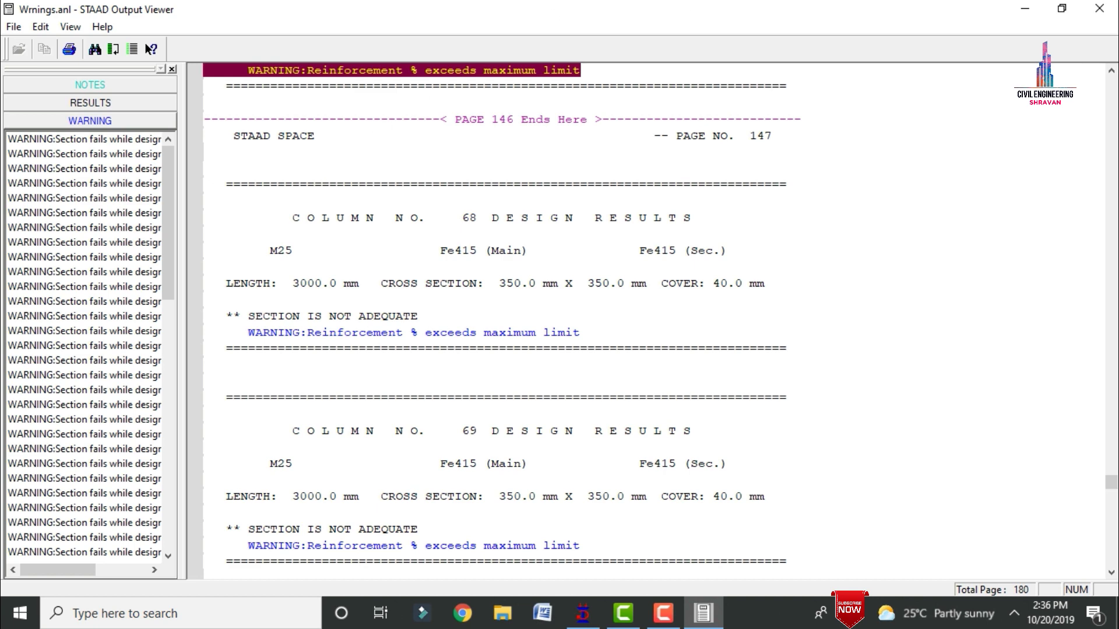
Step: Enlarge the Rect 0.35x0.35 column section to 0.40x0.40, deleting the old result files
{"action": "left_click", "coordinate": [1099, 8]}
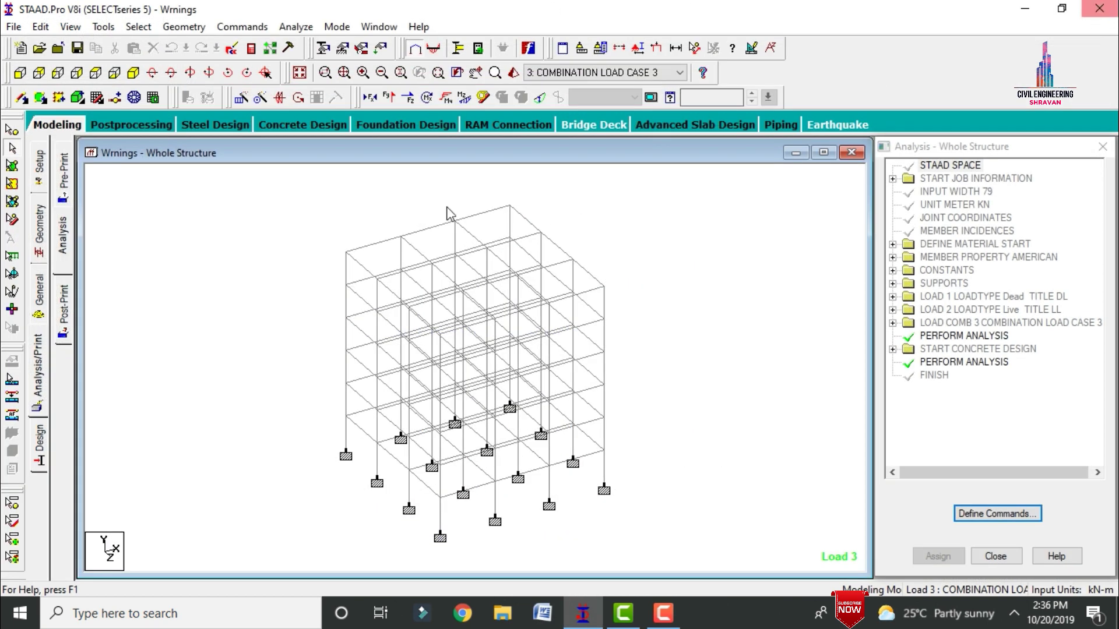
{"action": "left_click", "coordinate": [39, 305]}
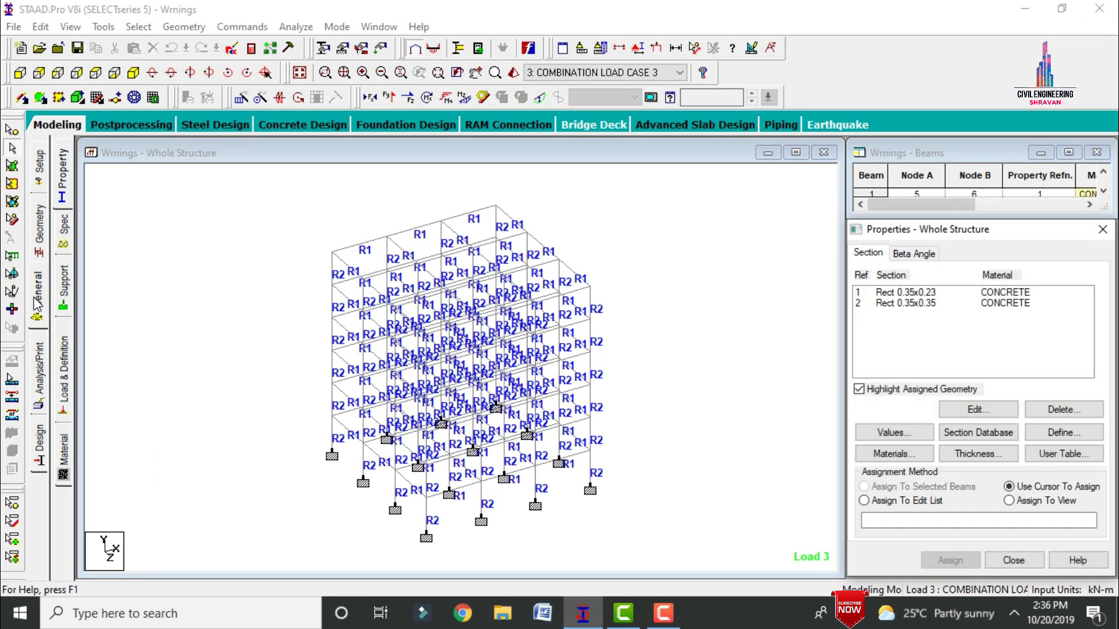
{"action": "left_click", "coordinate": [950, 303]}
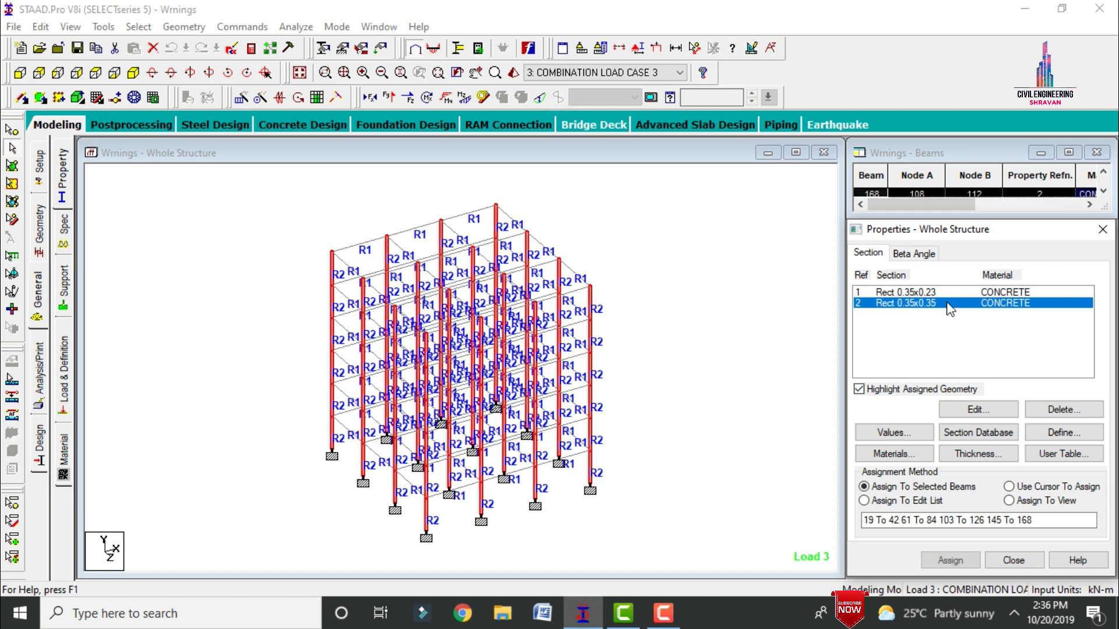
{"action": "left_click", "coordinate": [946, 415]}
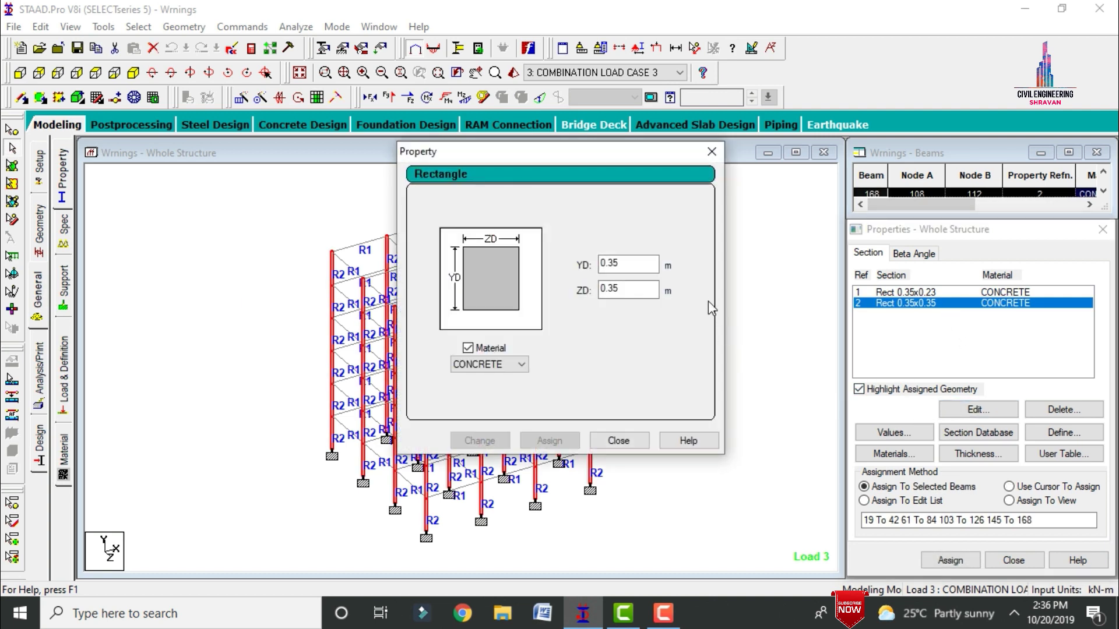
{"action": "left_click", "coordinate": [654, 266]}
{"action": "key", "text": "BackSpace"}
{"action": "key", "text": "BackSpace"}
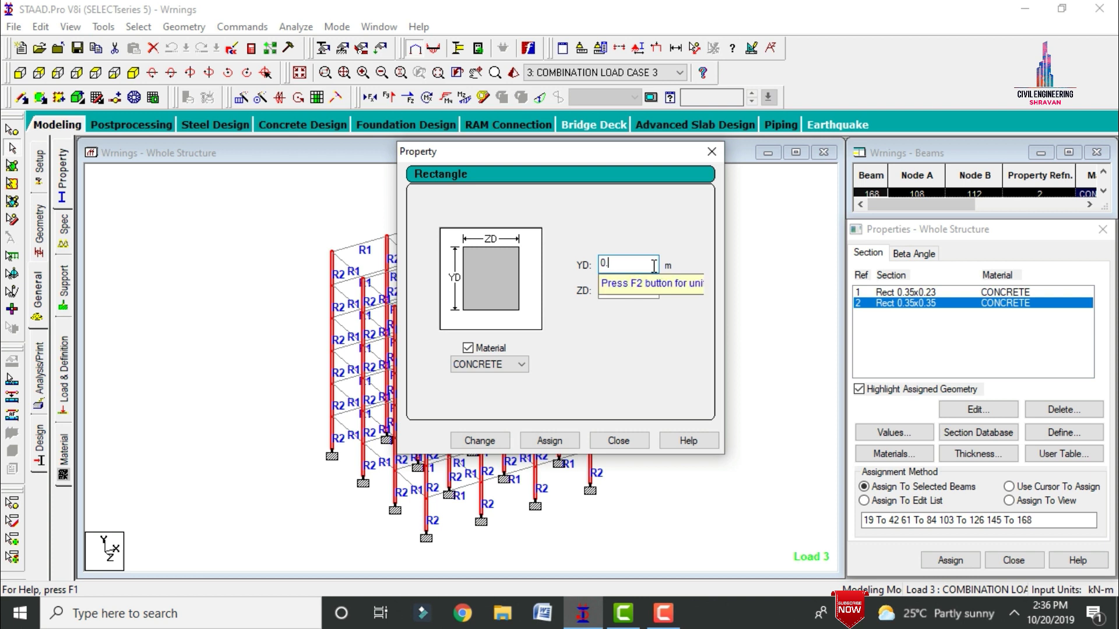
{"action": "key", "text": "Tab"}
{"action": "type", "text": "0"}
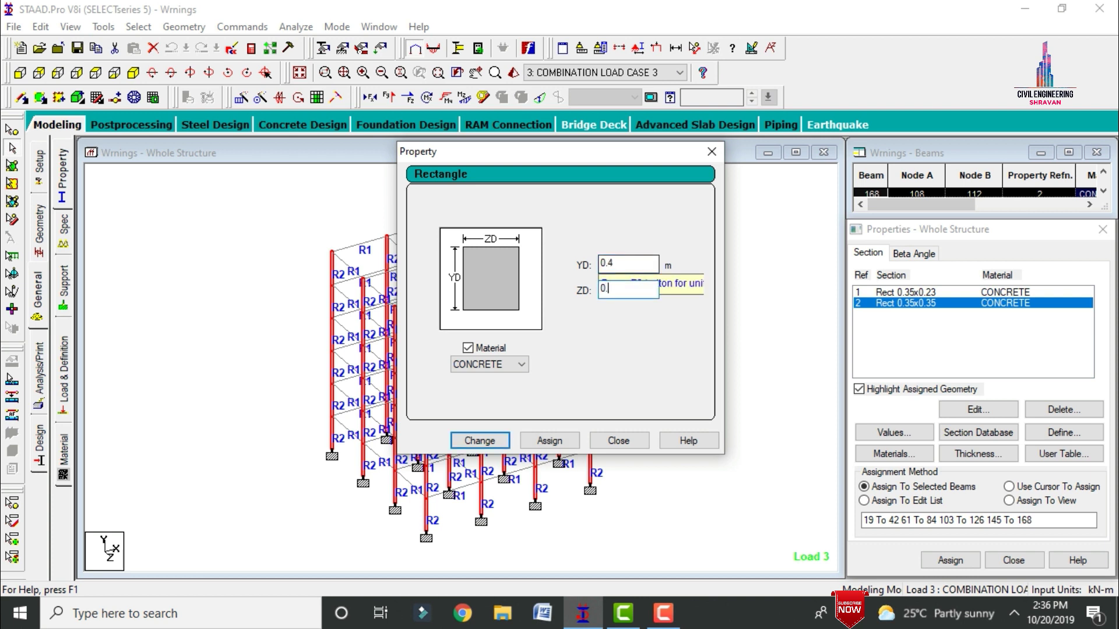
{"action": "key", "text": "Return"}
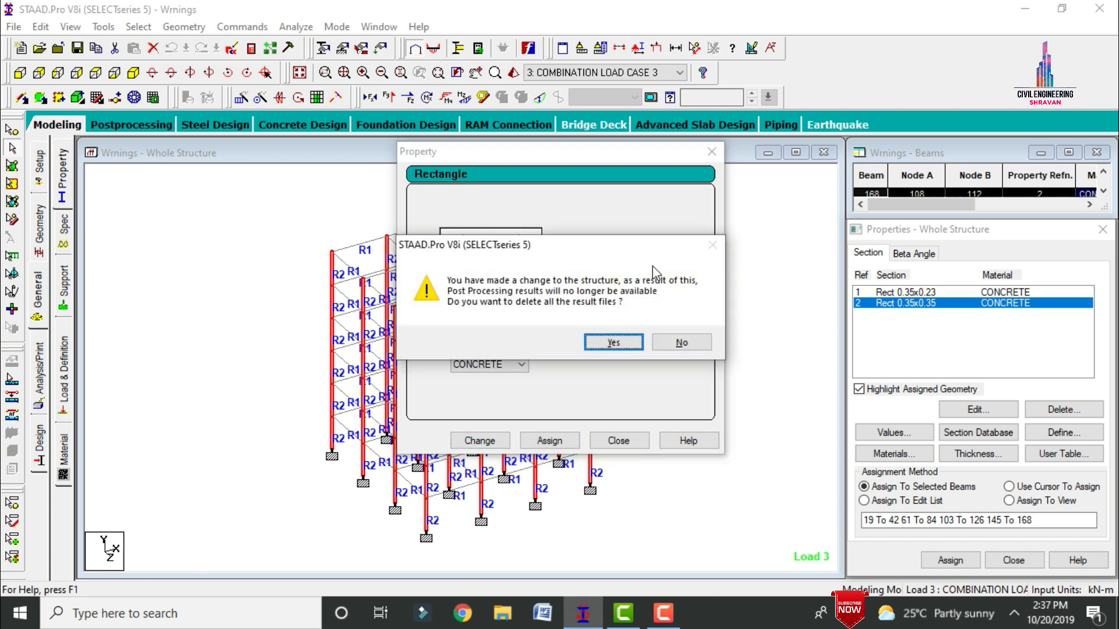
{"action": "left_click", "coordinate": [630, 348]}
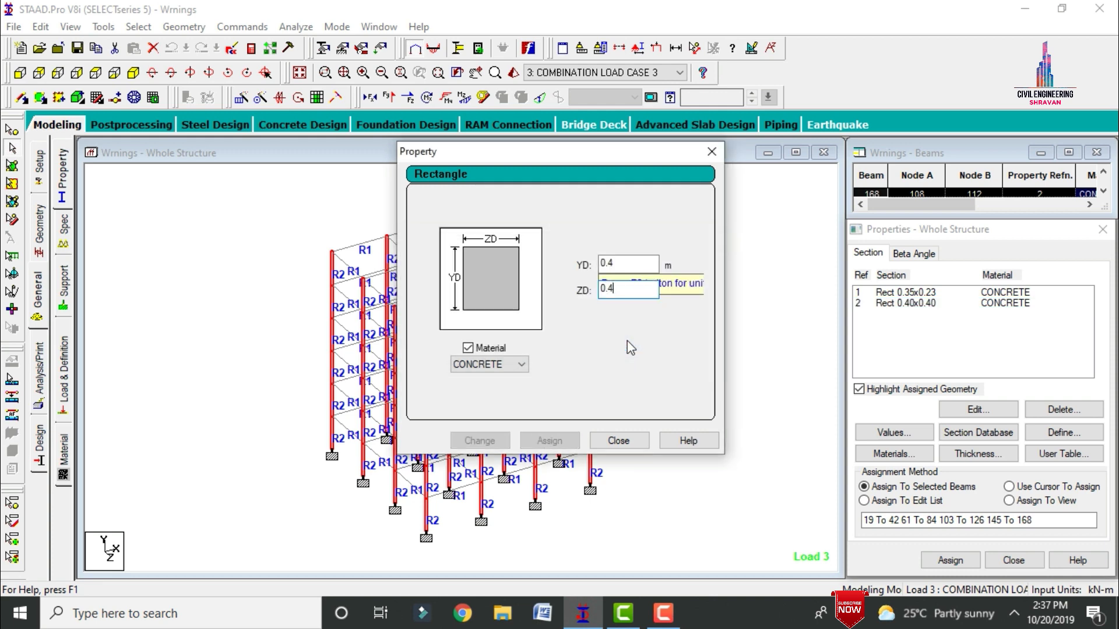
{"action": "left_click", "coordinate": [643, 443]}
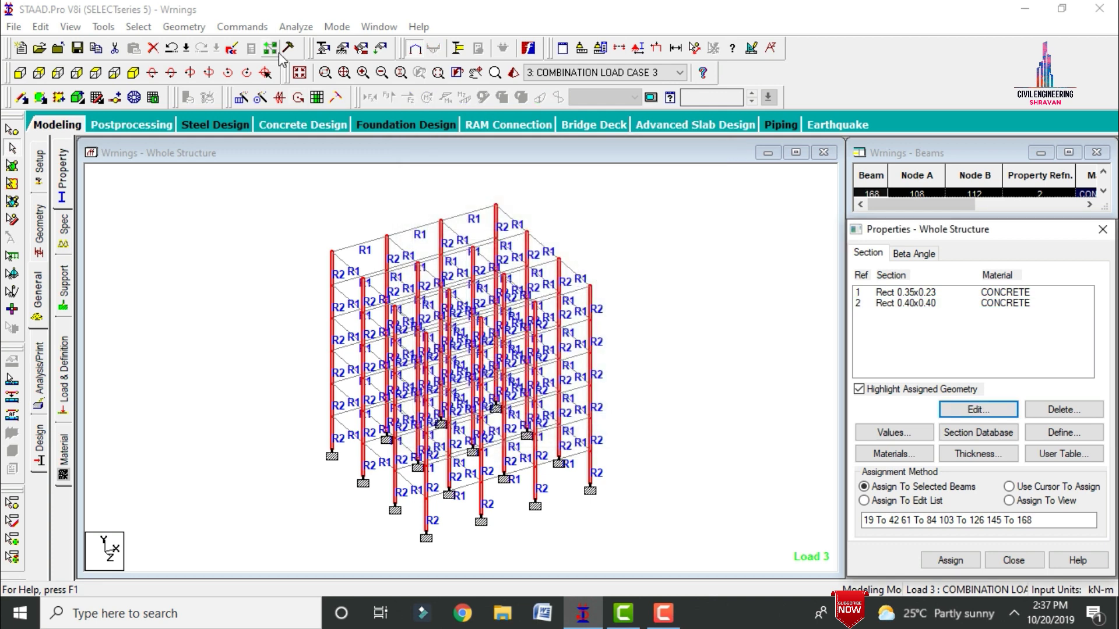
Step: Rerun the analysis, saving the modified structure first
{"action": "left_click", "coordinate": [296, 27]}
{"action": "left_click", "coordinate": [315, 45]}
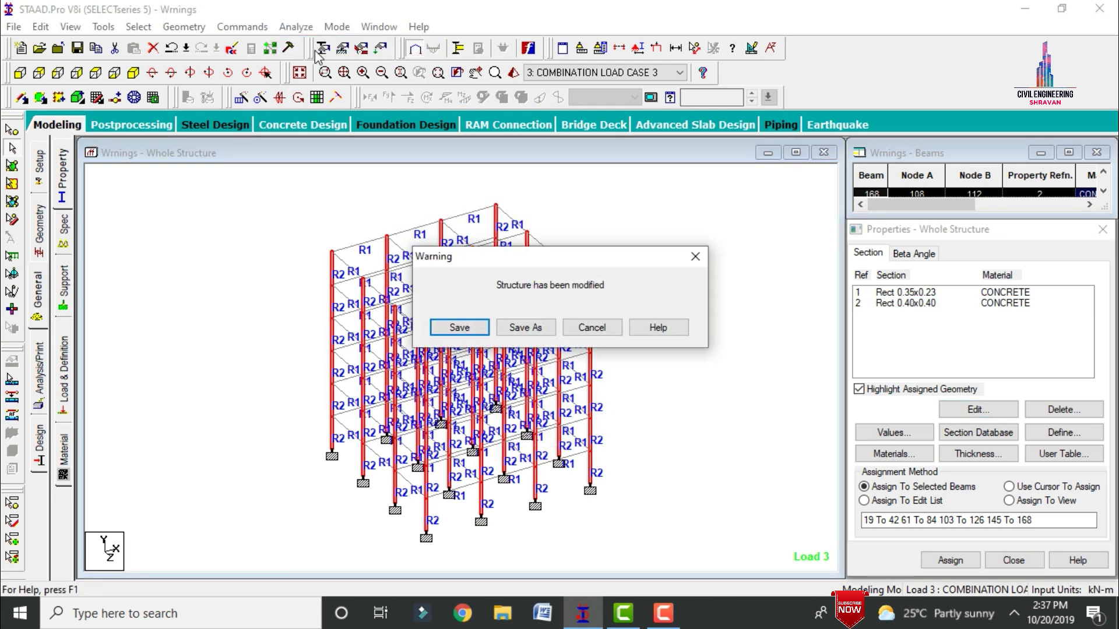
{"action": "key", "text": "Return"}
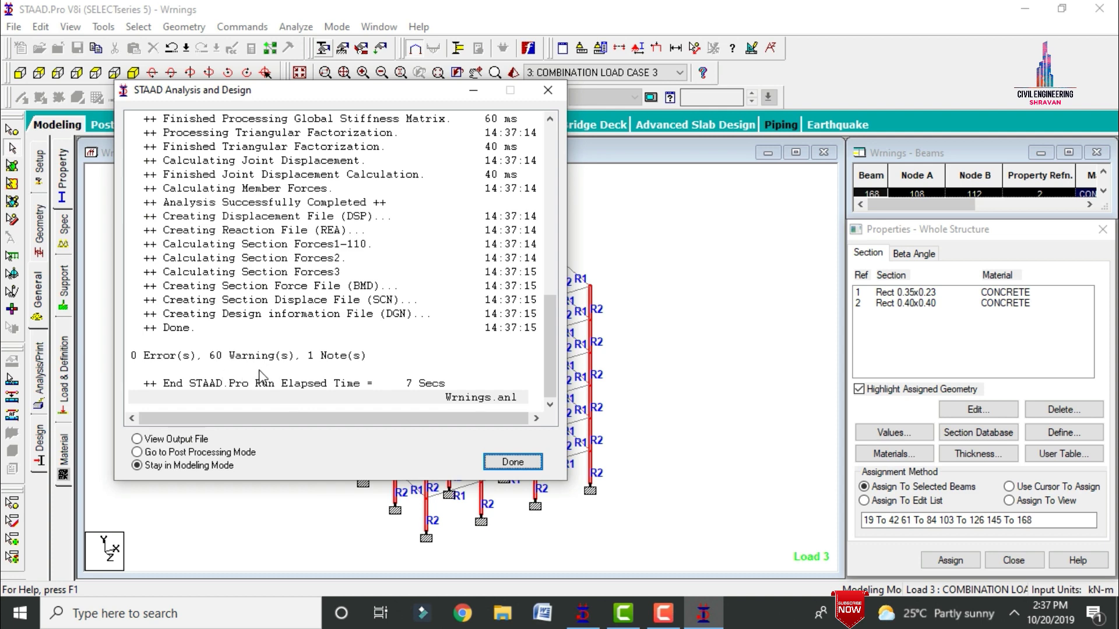
Step: Inspect the reinforcement-exceeds-limit warnings, including column 106, then close the Output Viewer
{"action": "left_click", "coordinate": [192, 440]}
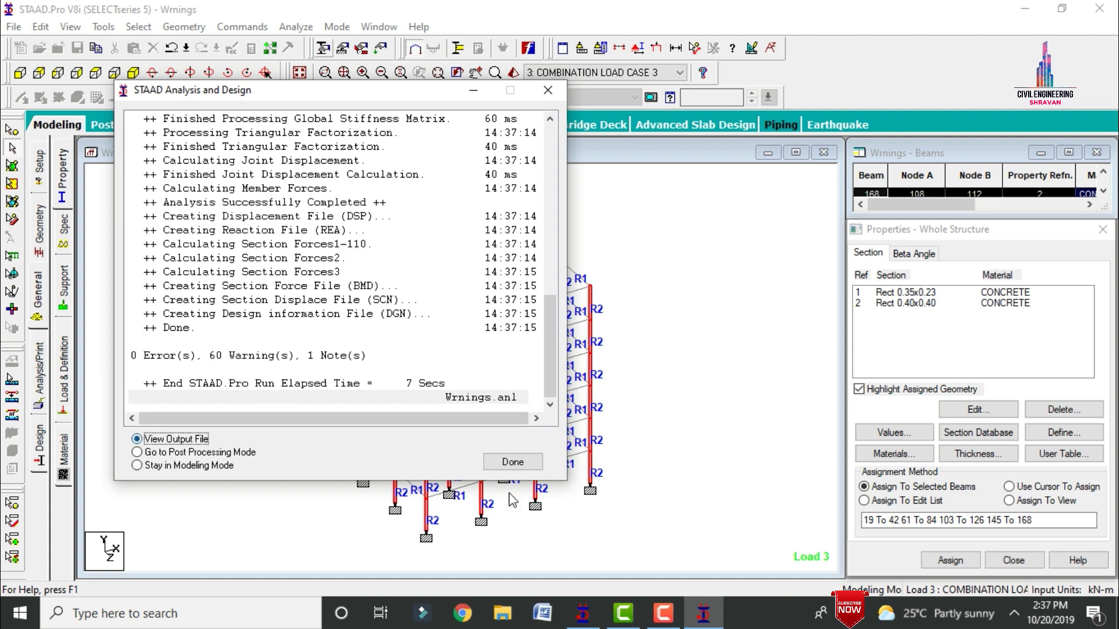
{"action": "left_click", "coordinate": [512, 462]}
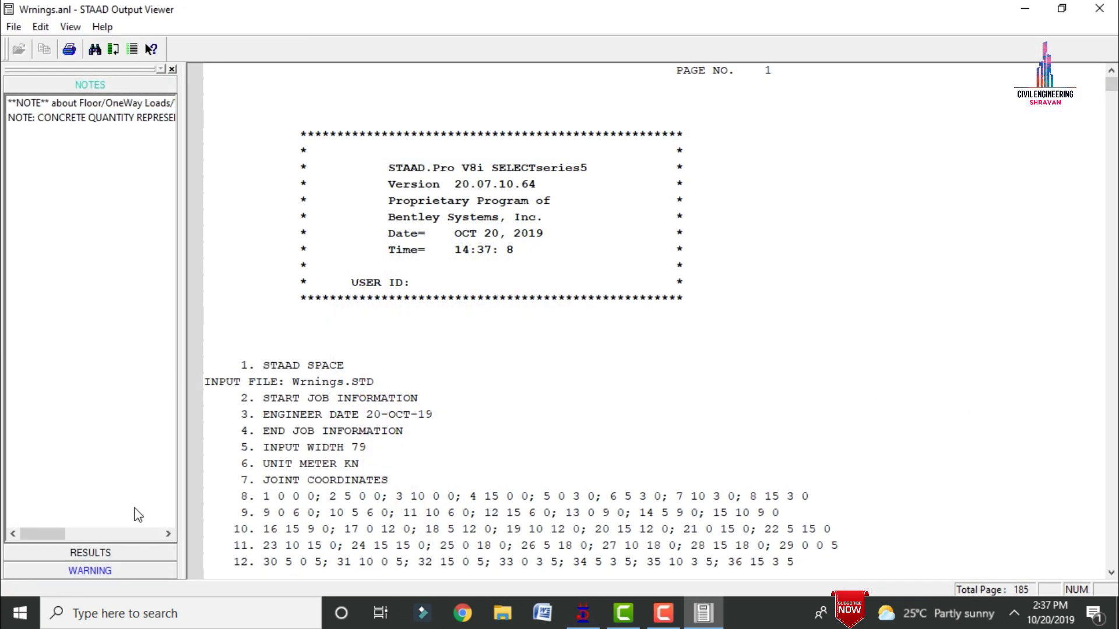
{"action": "left_click", "coordinate": [98, 570]}
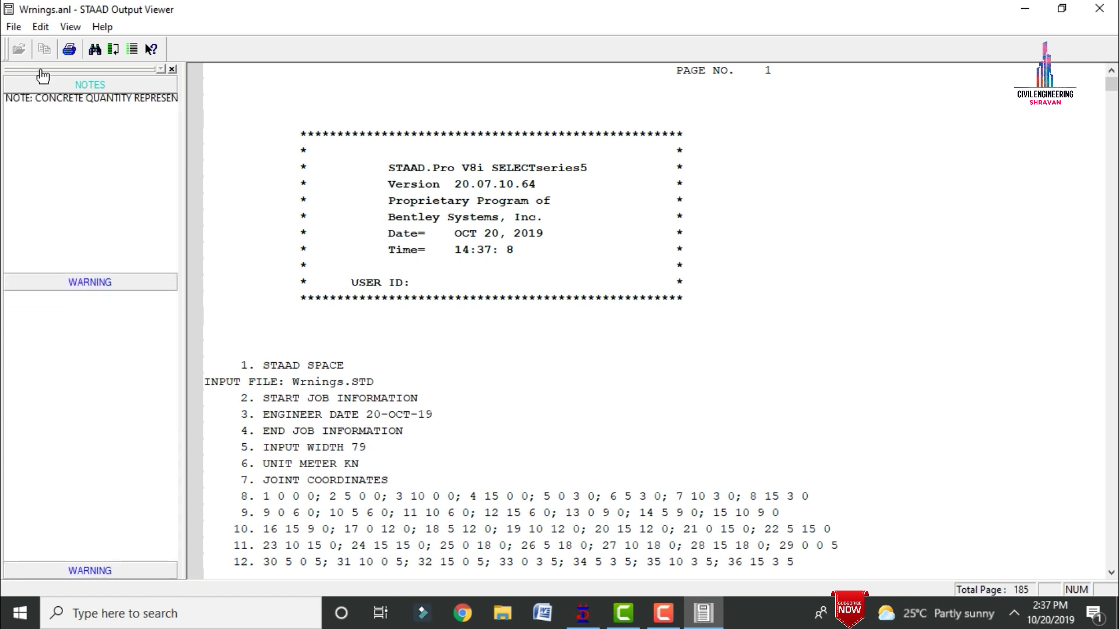
{"action": "left_click", "coordinate": [61, 146]}
{"action": "left_click_drag", "start_coordinate": [162, 240], "coordinate": [163, 491]}
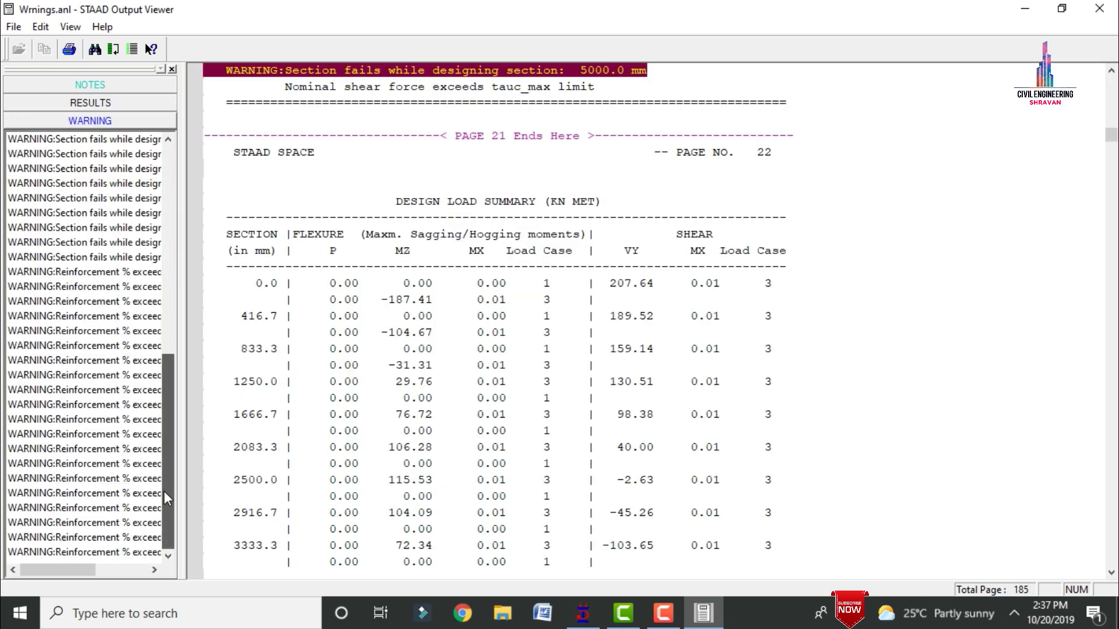
{"action": "left_click", "coordinate": [129, 273]}
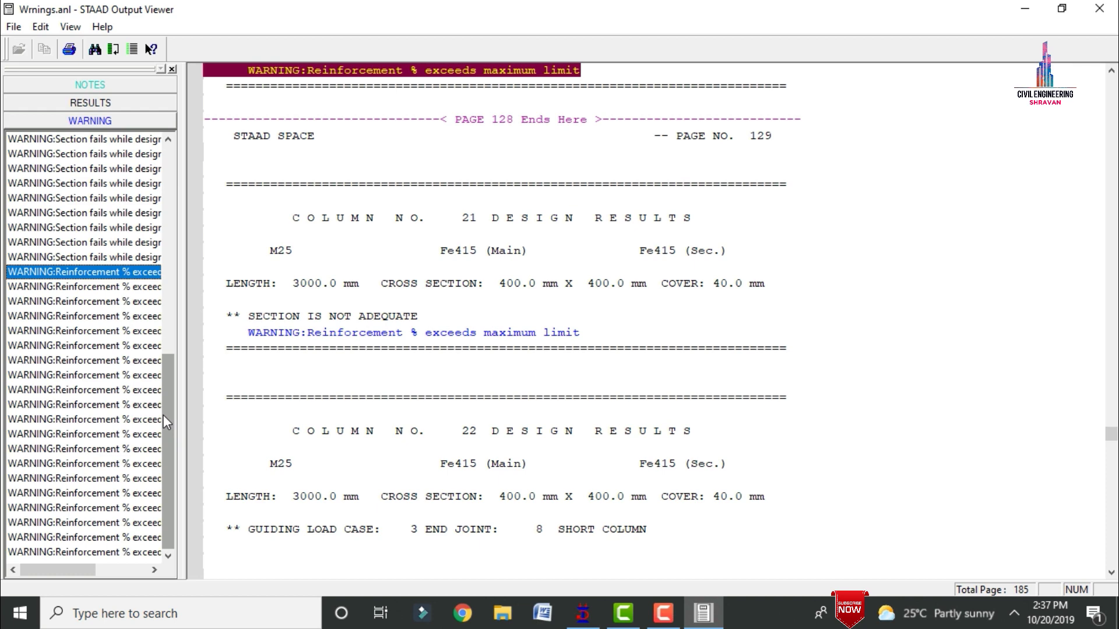
{"action": "left_click", "coordinate": [78, 450]}
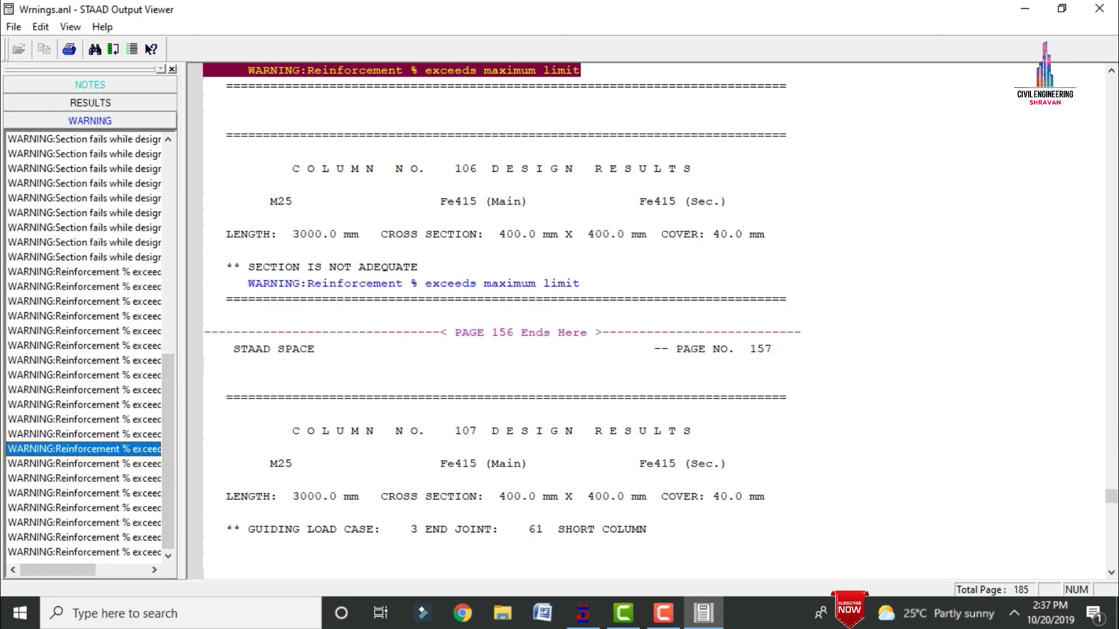
{"action": "left_click", "coordinate": [1099, 8]}
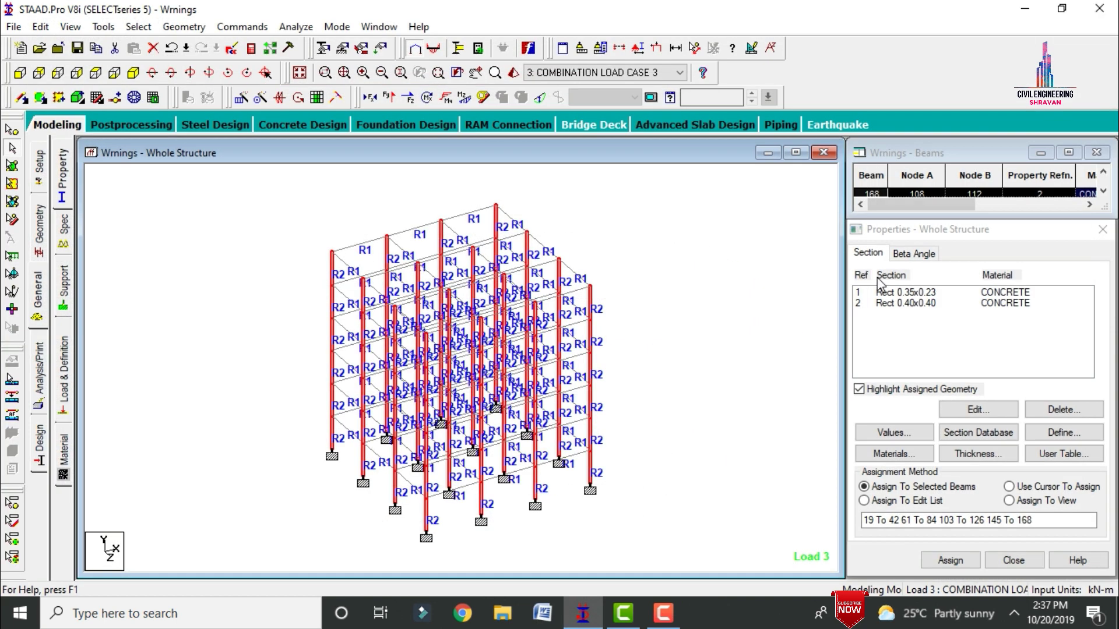
Step: Resize the Rect 0.40x0.40 column section to 0.45x0.45 and start the re-analysis
{"action": "left_click", "coordinate": [896, 303]}
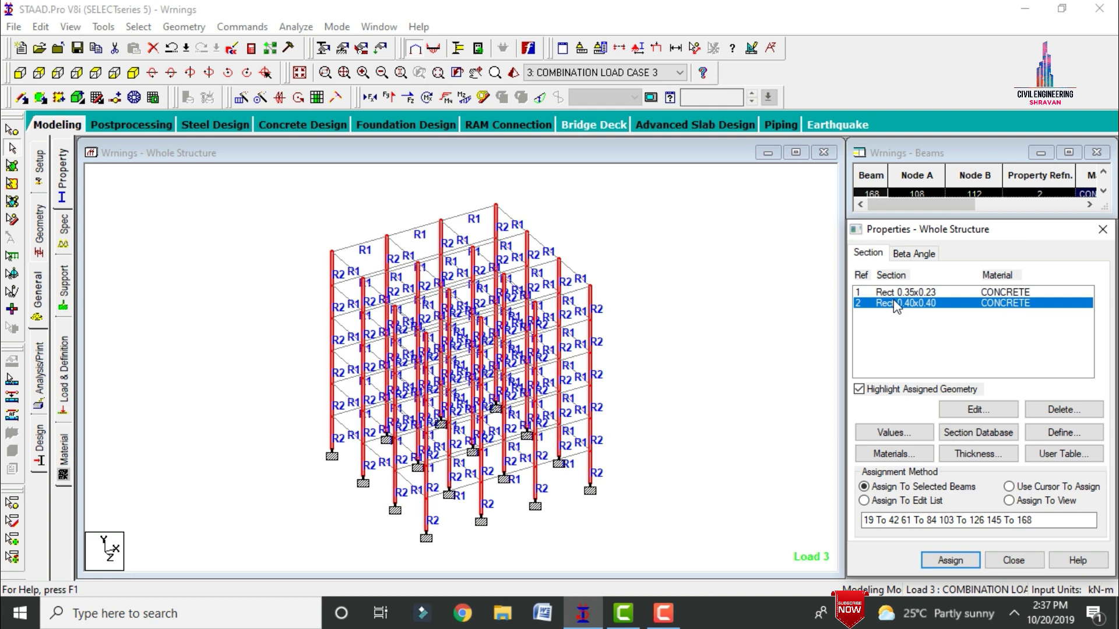
{"action": "left_click", "coordinate": [971, 410]}
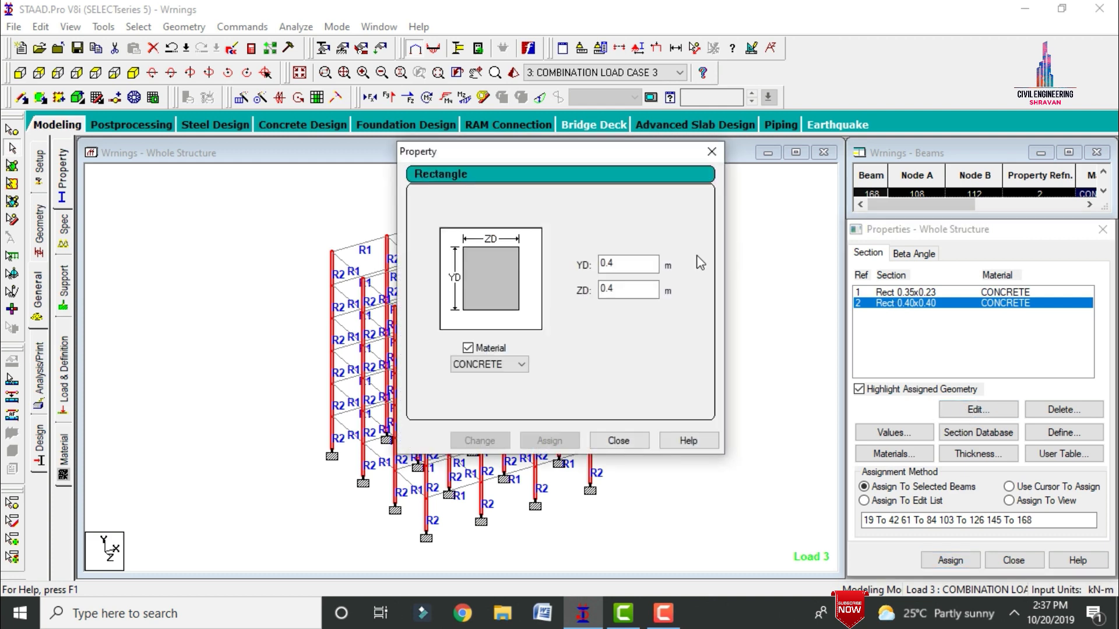
{"action": "left_click", "coordinate": [651, 259]}
{"action": "key", "text": "Tab"}
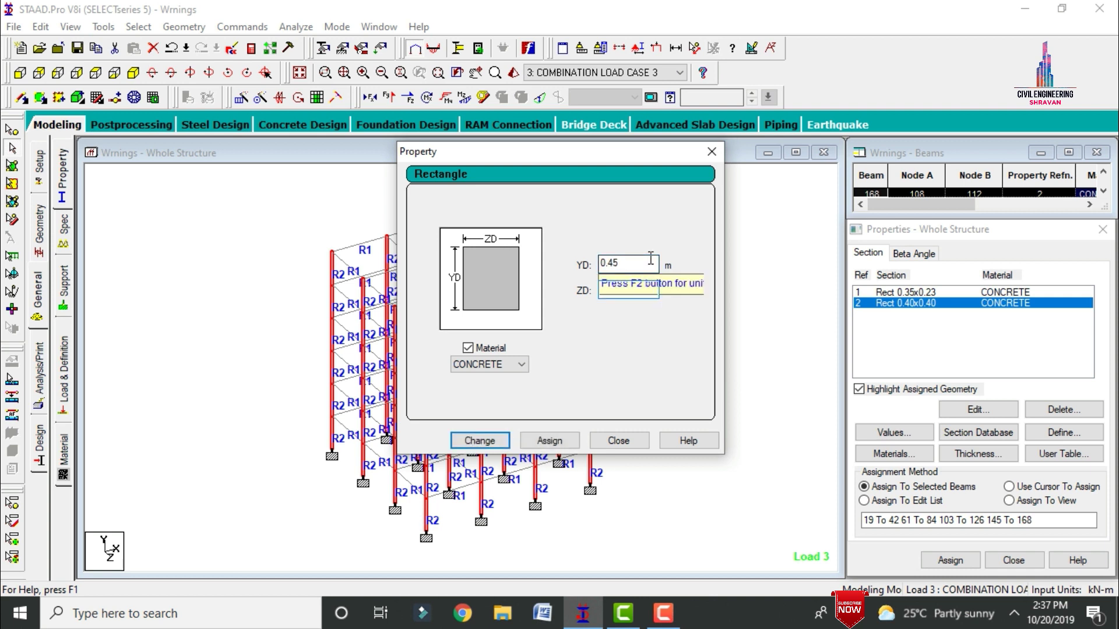
{"action": "type", "text": "0."}
{"action": "left_click", "coordinate": [501, 442]}
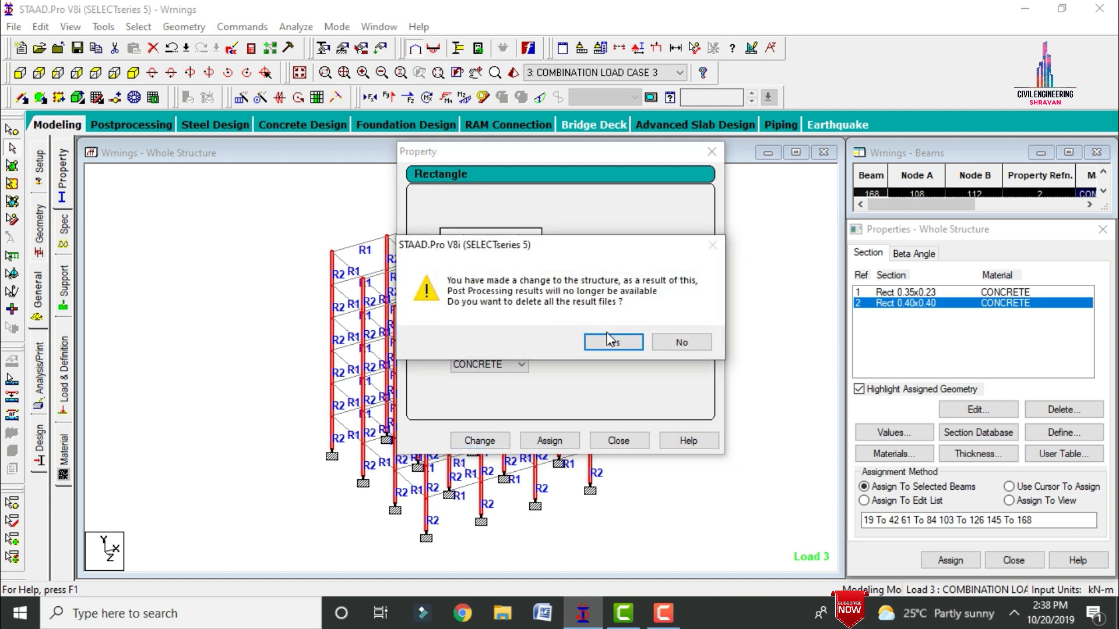
{"action": "left_click", "coordinate": [608, 340]}
{"action": "left_click", "coordinate": [610, 444]}
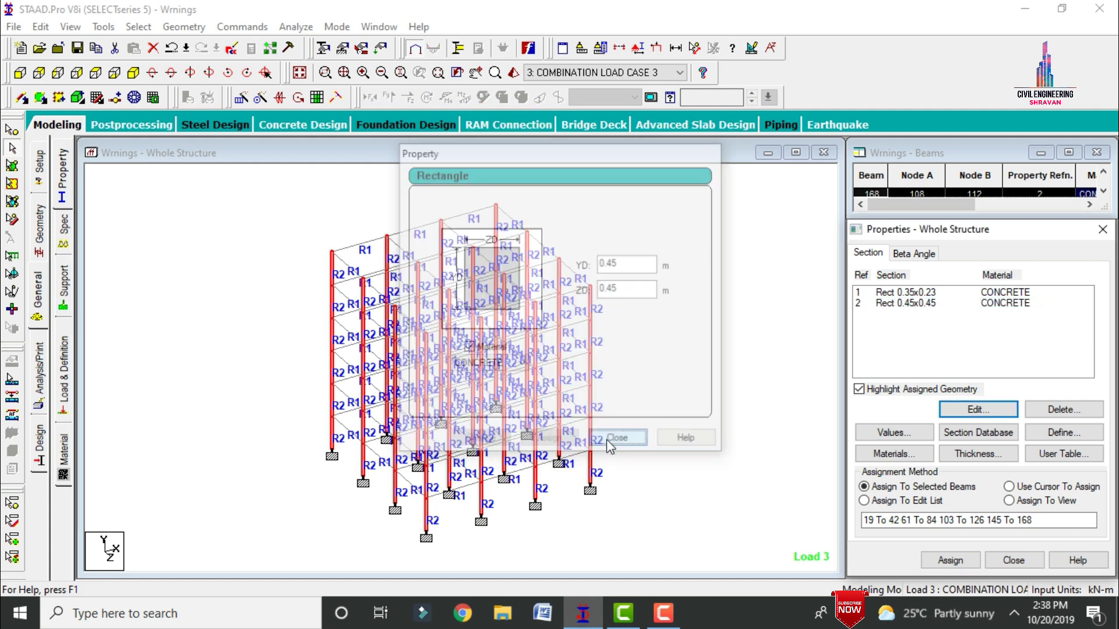
{"action": "left_click", "coordinate": [300, 28]}
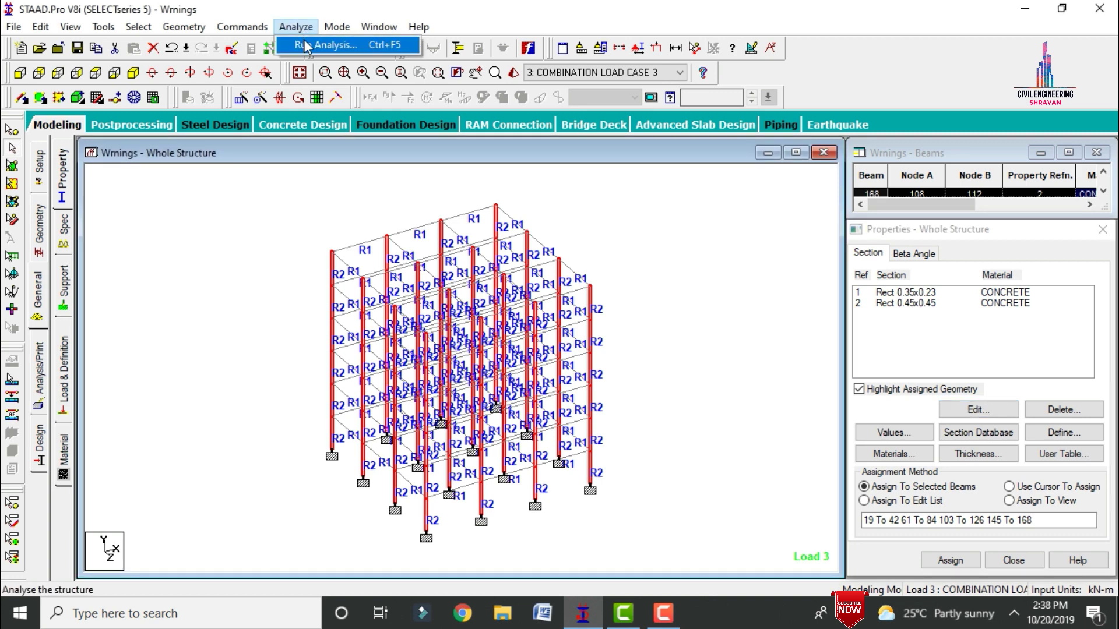
{"action": "left_click", "coordinate": [305, 45]}
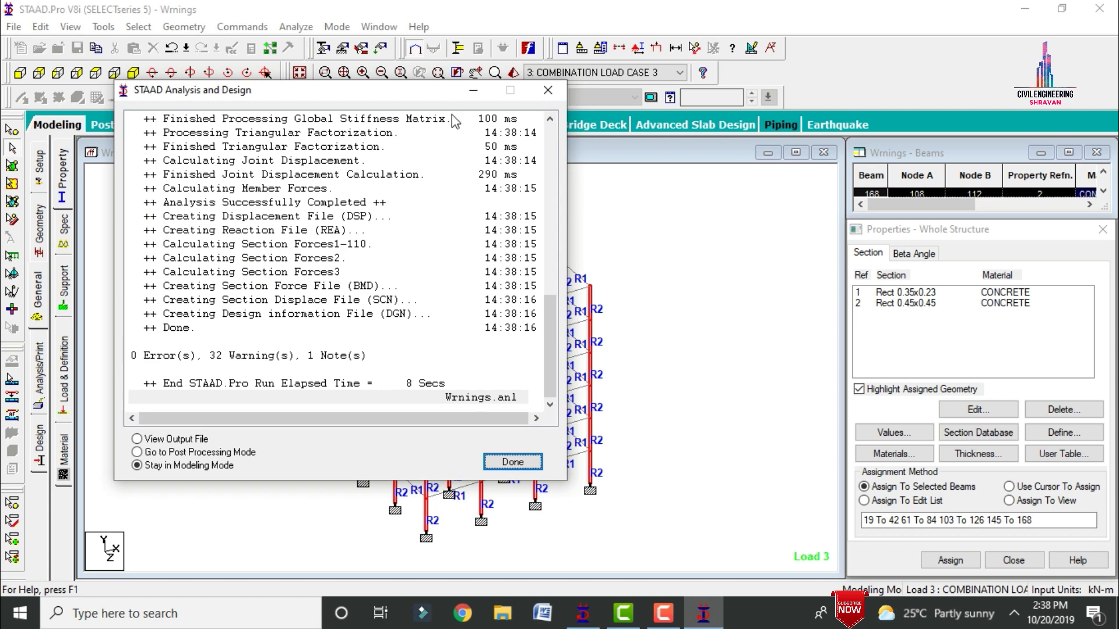
Step: Check reinforcement warnings for columns 63, 67, 68 and 106, then return to the model's section list
{"action": "left_click", "coordinate": [175, 443]}
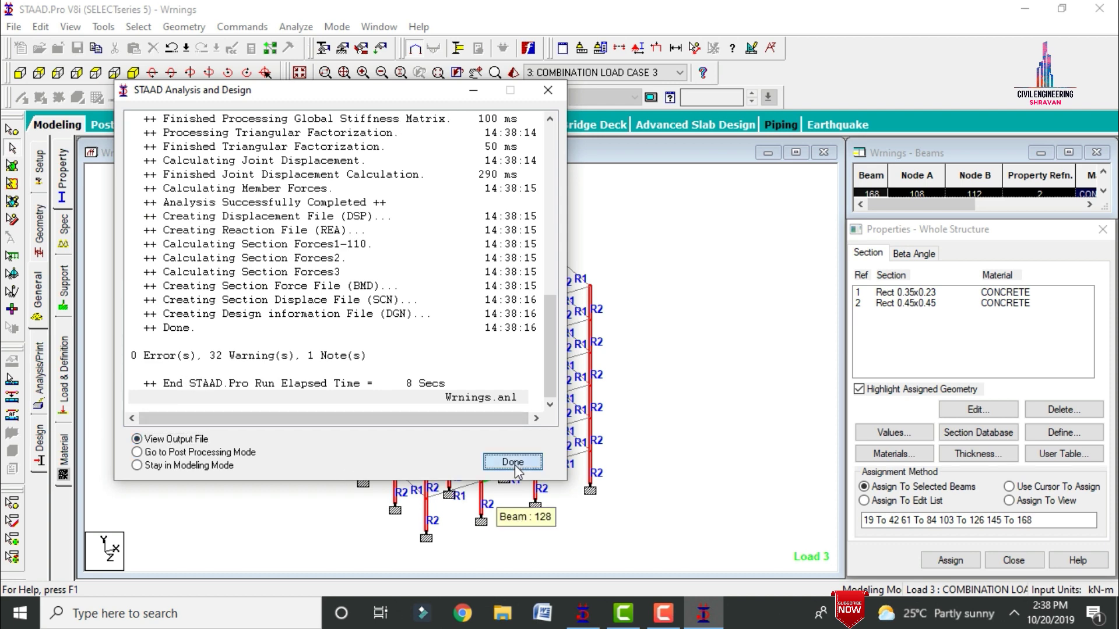
{"action": "left_click", "coordinate": [513, 463]}
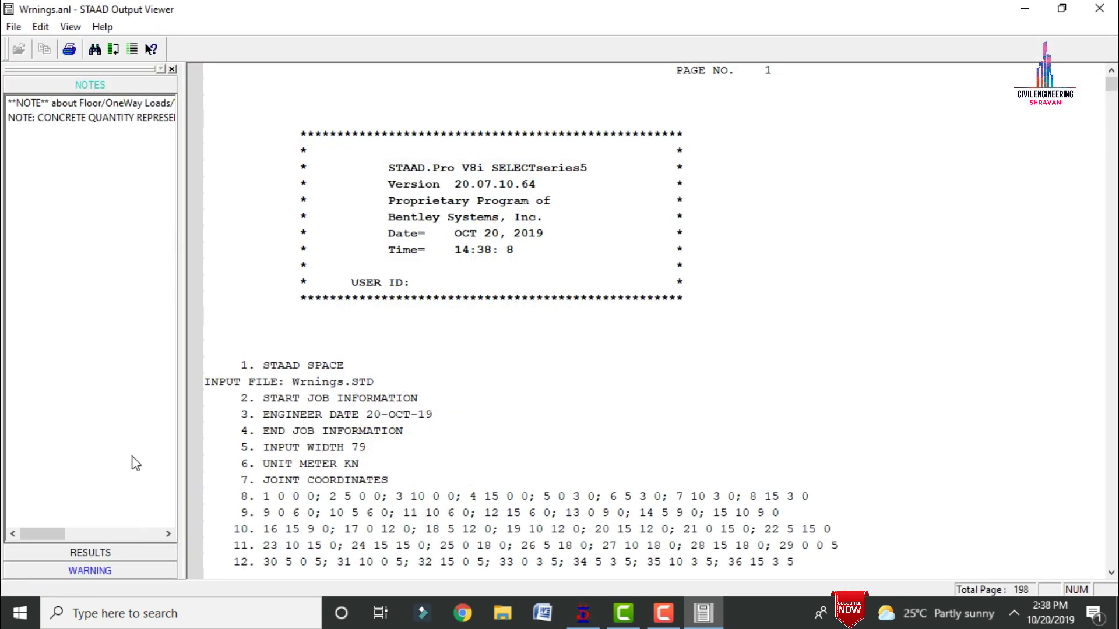
{"action": "left_click", "coordinate": [88, 571]}
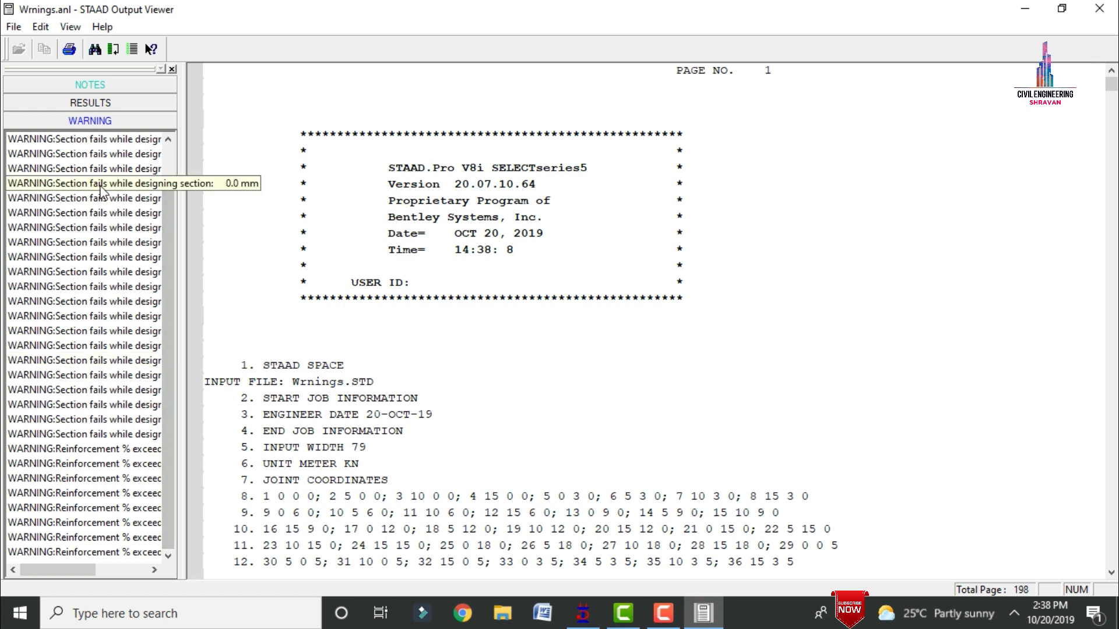
{"action": "left_click", "coordinate": [100, 185]}
{"action": "left_click", "coordinate": [129, 452]}
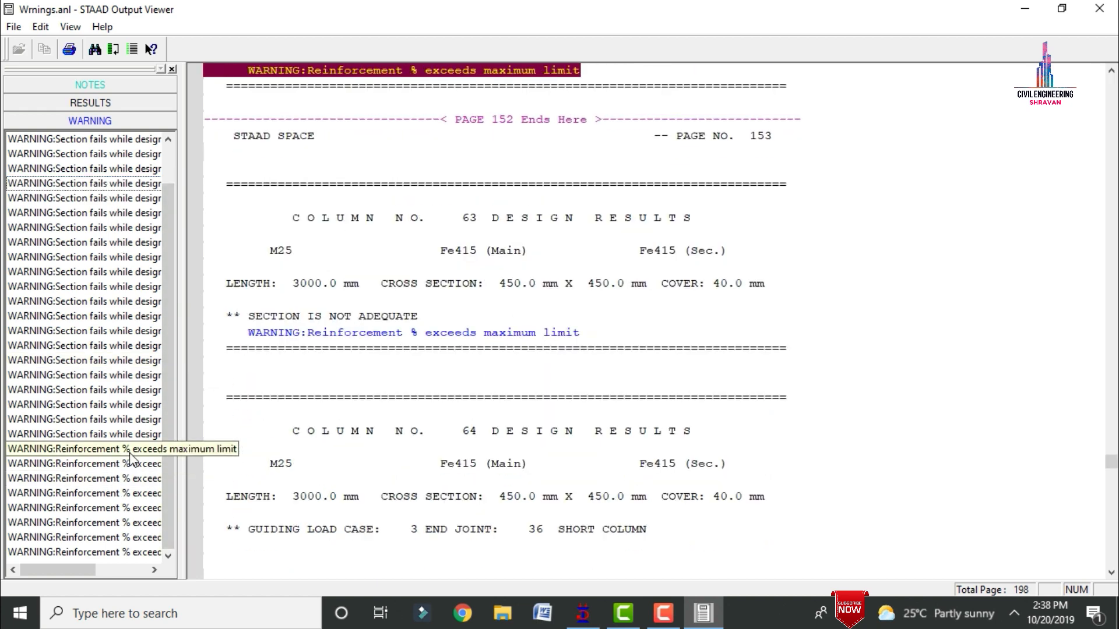
{"action": "left_click", "coordinate": [132, 467]}
{"action": "left_click", "coordinate": [134, 482]}
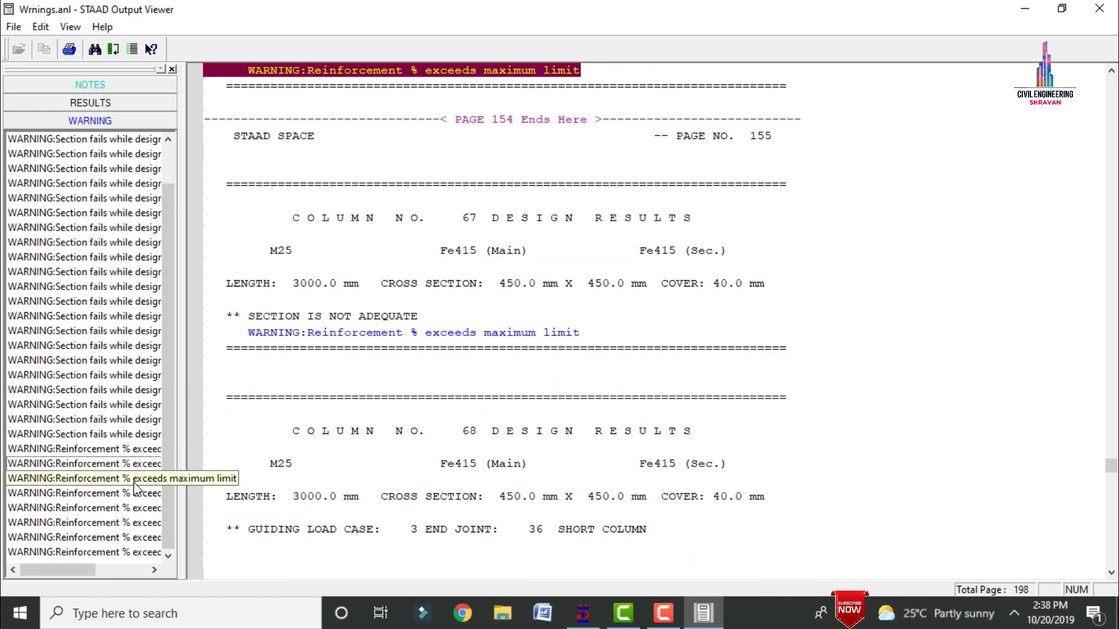
{"action": "left_click", "coordinate": [131, 492]}
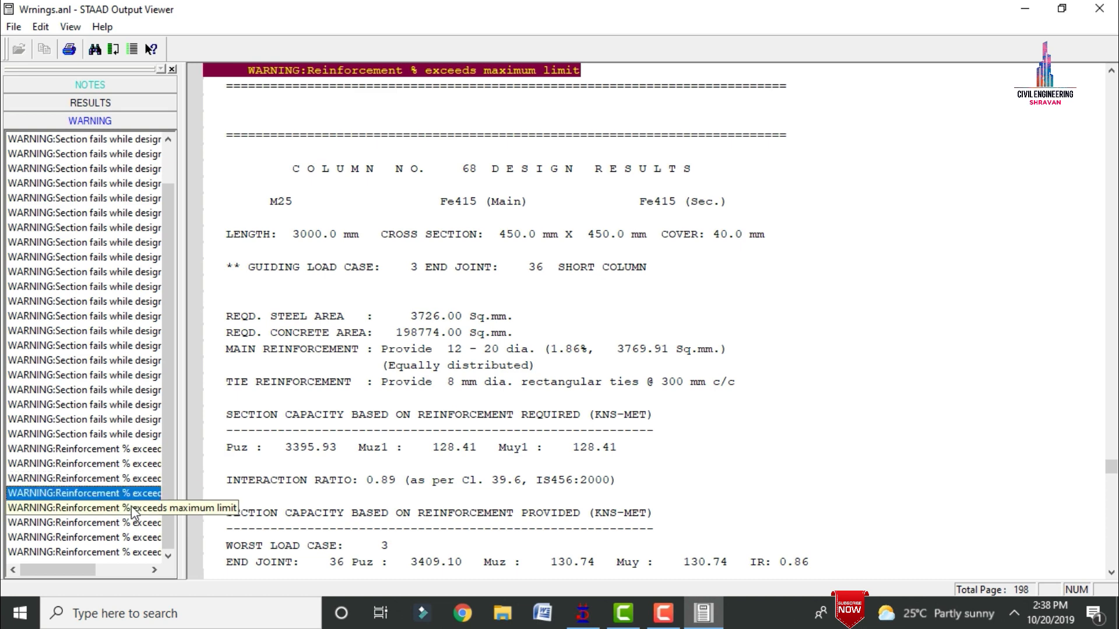
{"action": "left_click", "coordinate": [131, 507]}
{"action": "left_click", "coordinate": [131, 521]}
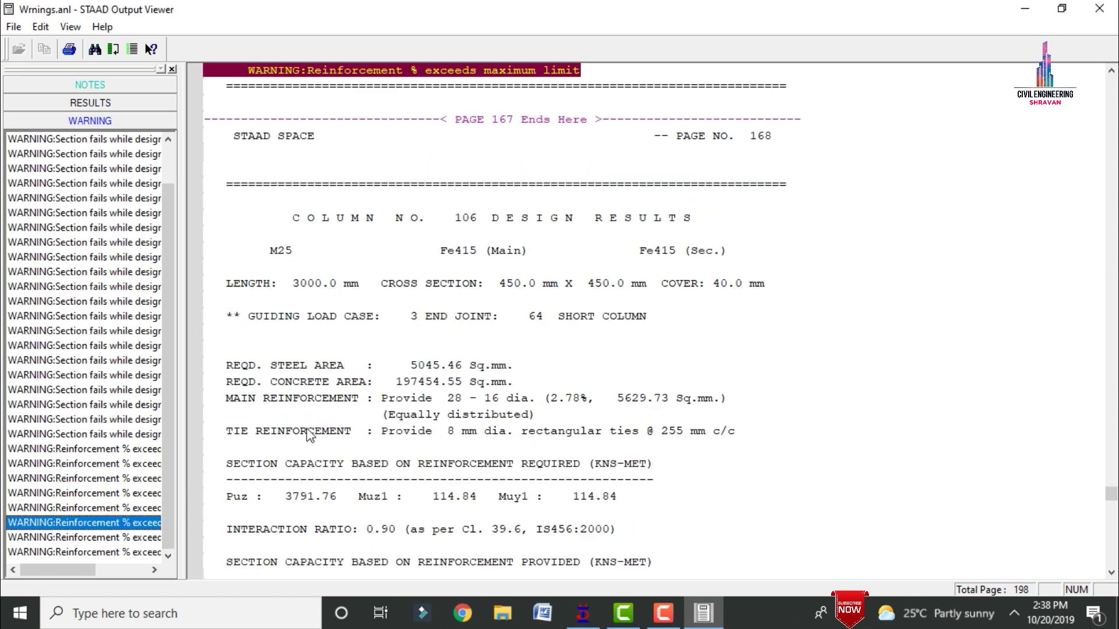
{"action": "left_click", "coordinate": [1099, 9]}
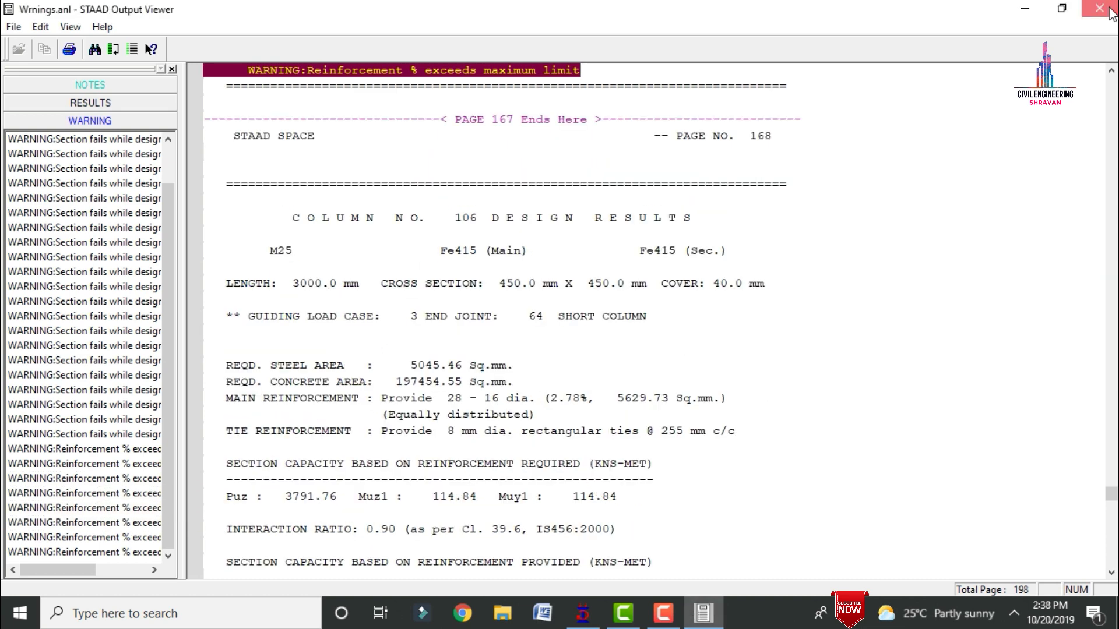
{"action": "left_click", "coordinate": [925, 293]}
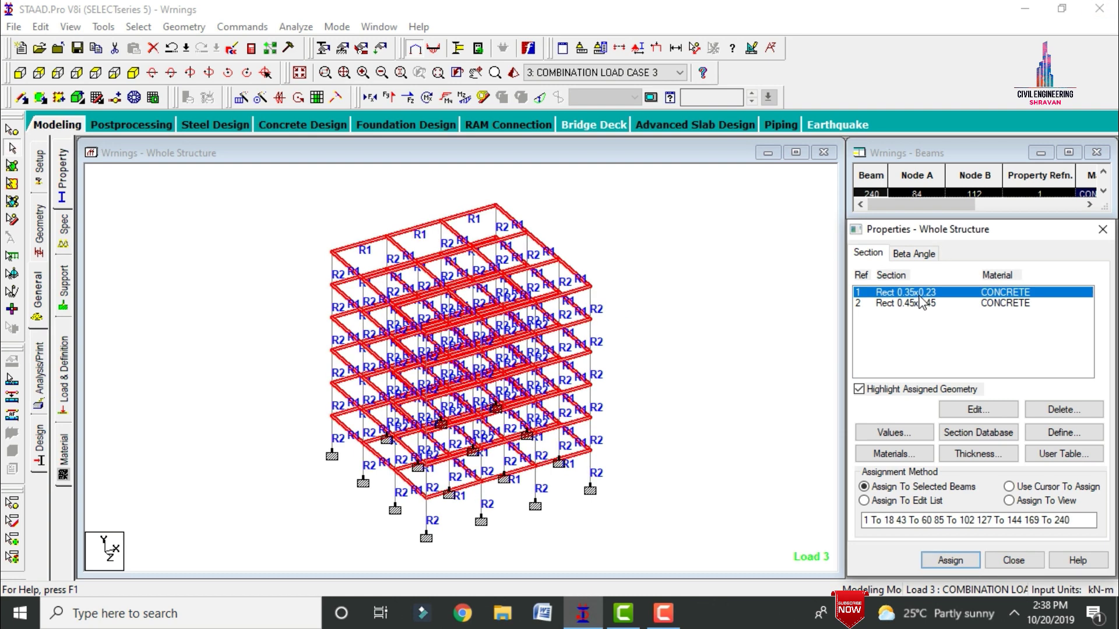
Step: Resize the Rect 0.45x0.45 column section to 0.50x0.50, deleting the old result files
{"action": "left_click", "coordinate": [925, 304]}
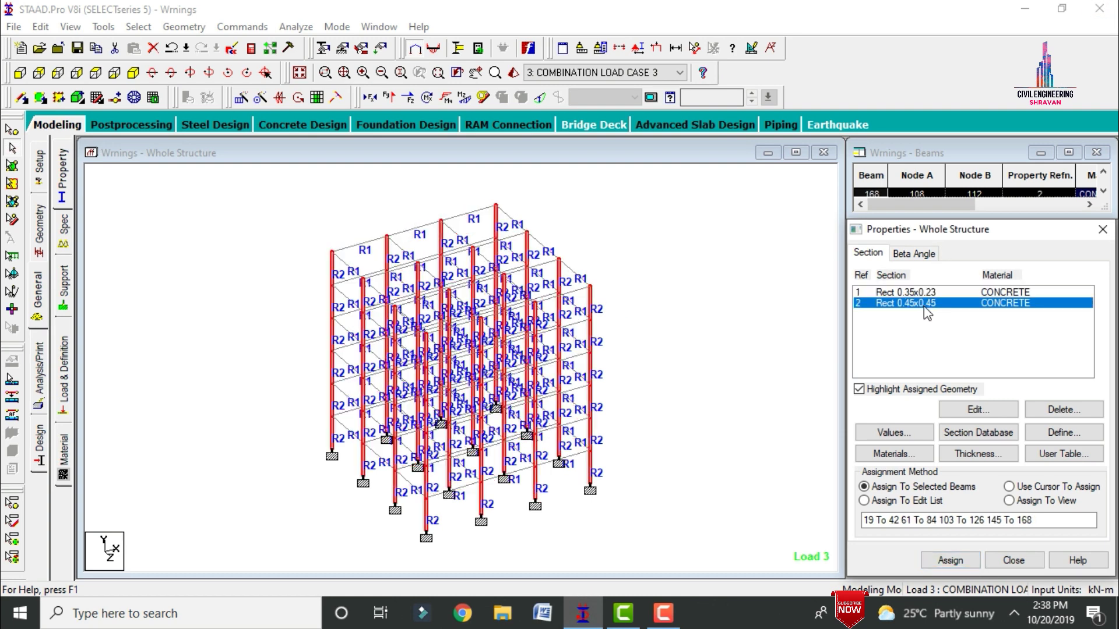
{"action": "left_click", "coordinate": [975, 407]}
{"action": "type", "text": "0."}
{"action": "key", "text": "Tab"}
{"action": "type", "text": "0"}
{"action": "left_click", "coordinate": [481, 439]}
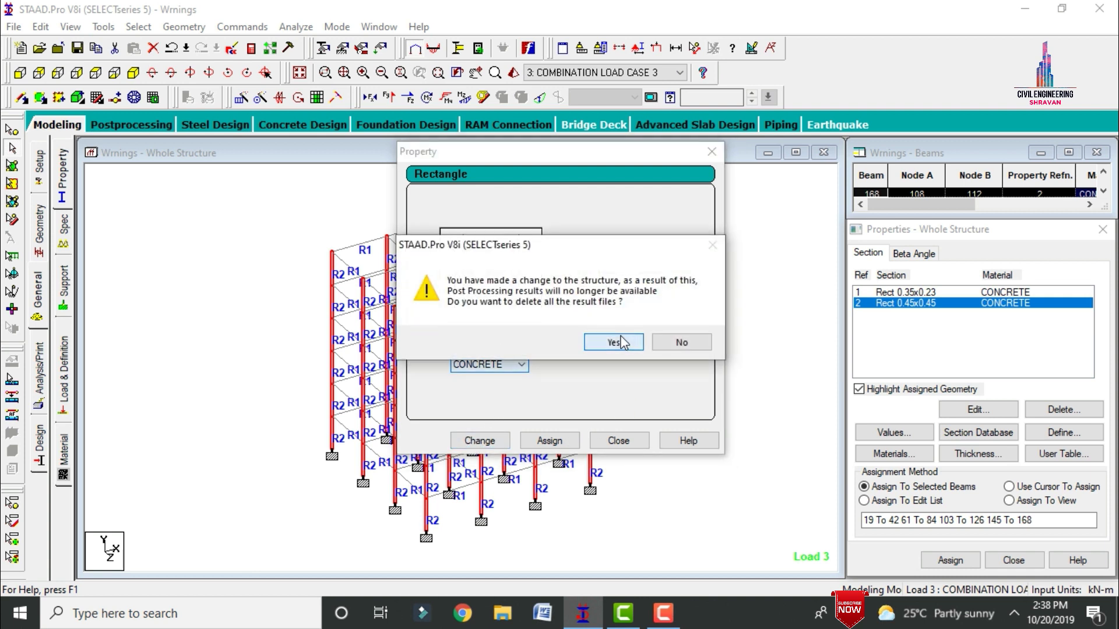
{"action": "left_click", "coordinate": [615, 343]}
{"action": "left_click", "coordinate": [619, 441]}
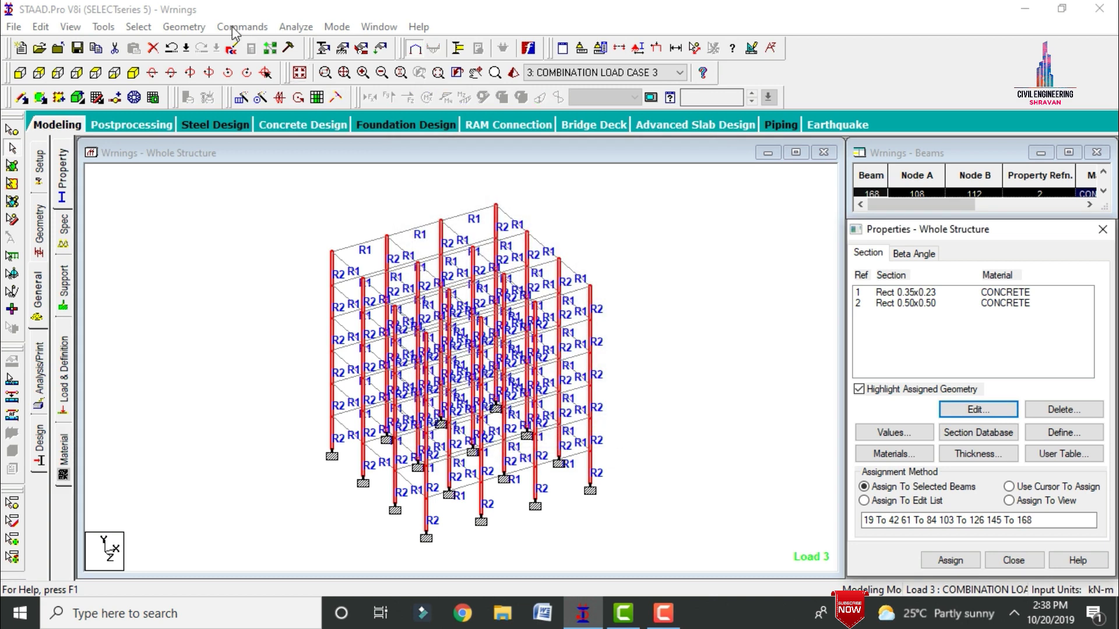
Step: Save and rerun the analysis (28 warnings), choosing to view the output file
{"action": "left_click", "coordinate": [296, 26]}
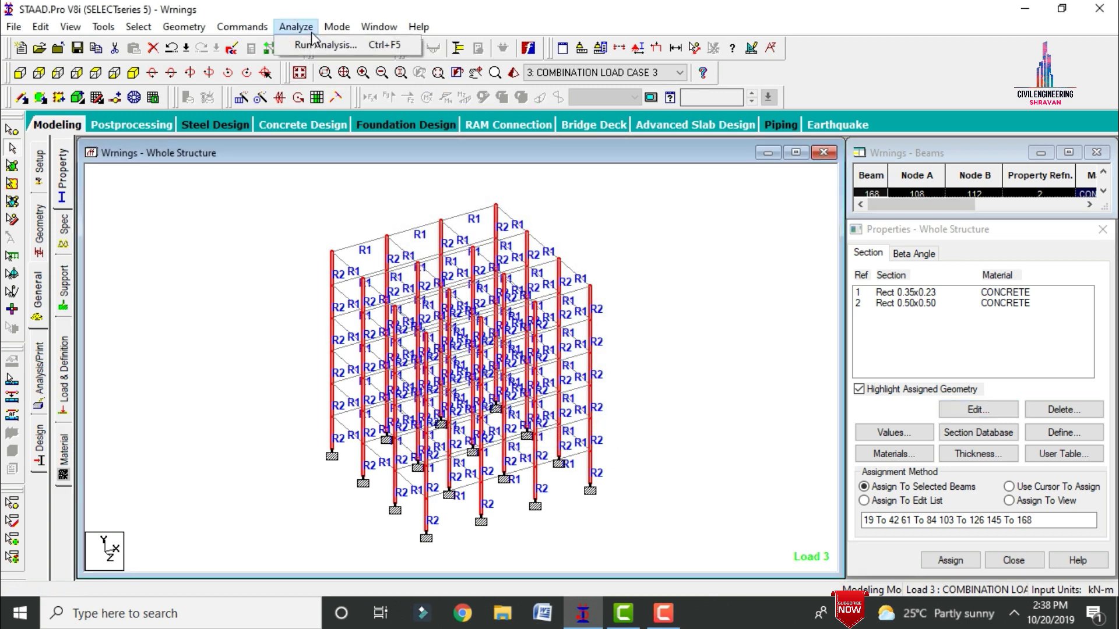
{"action": "left_click", "coordinate": [317, 44]}
{"action": "key", "text": "Return"}
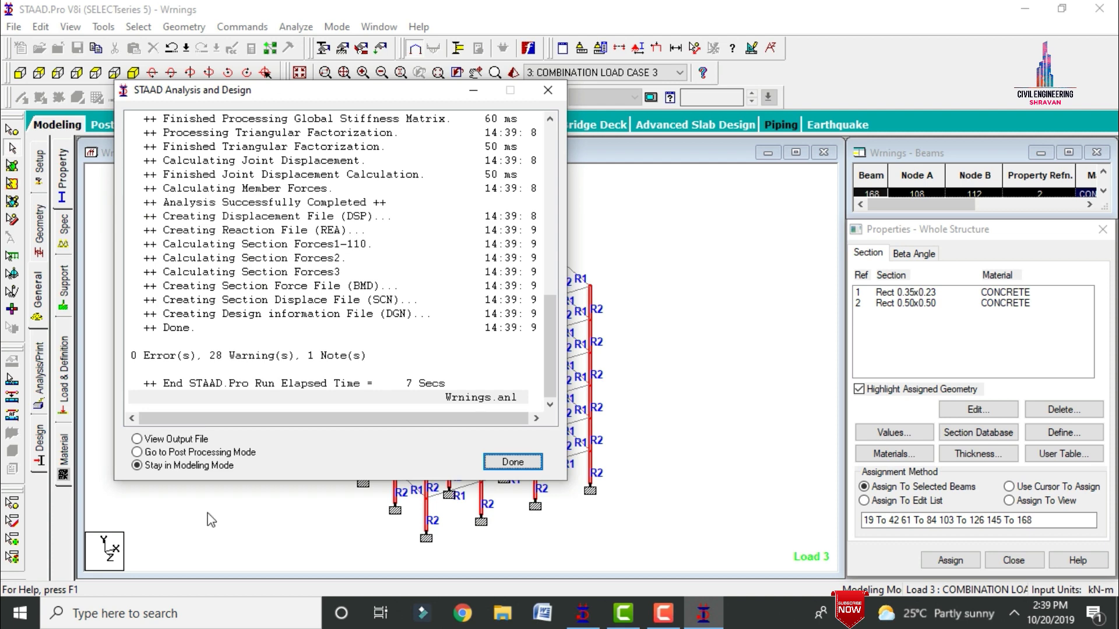
{"action": "left_click_drag", "start_coordinate": [177, 459], "coordinate": [180, 441]}
{"action": "left_click", "coordinate": [180, 441]}
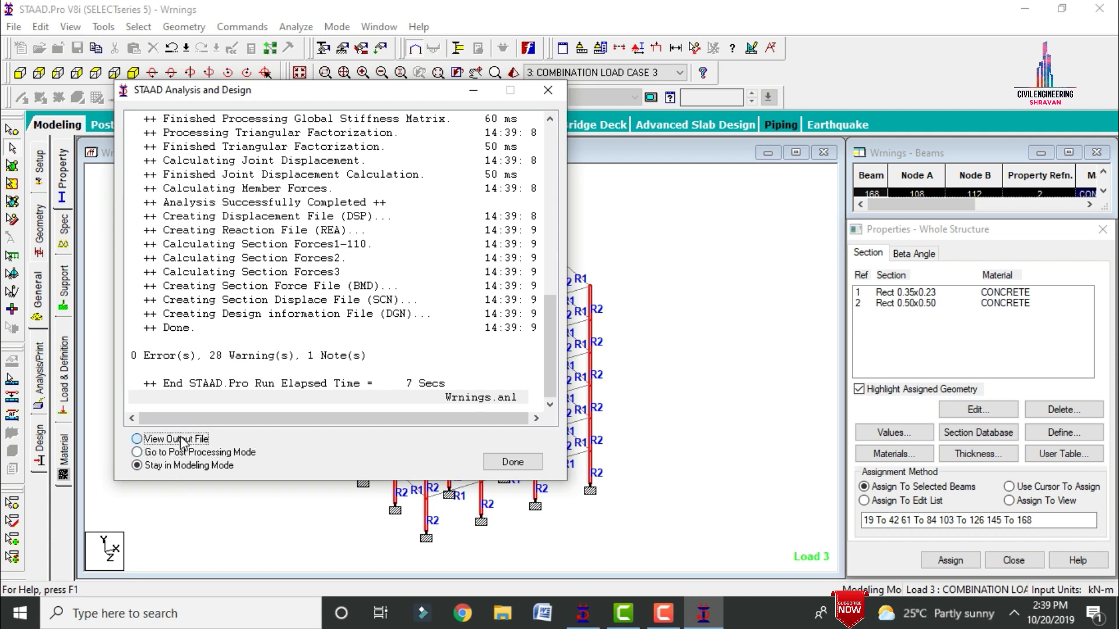
Step: Review the section-failure and four excess-reinforcement warnings in Wrnings.anl, then close it
{"action": "left_click", "coordinate": [513, 463]}
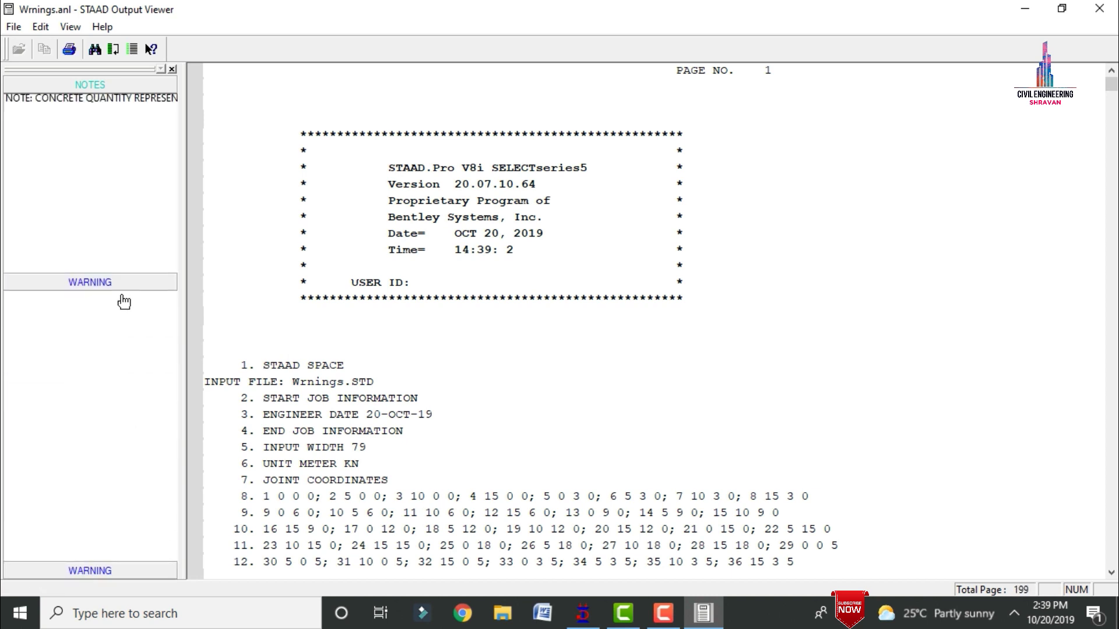
{"action": "left_click", "coordinate": [111, 214]}
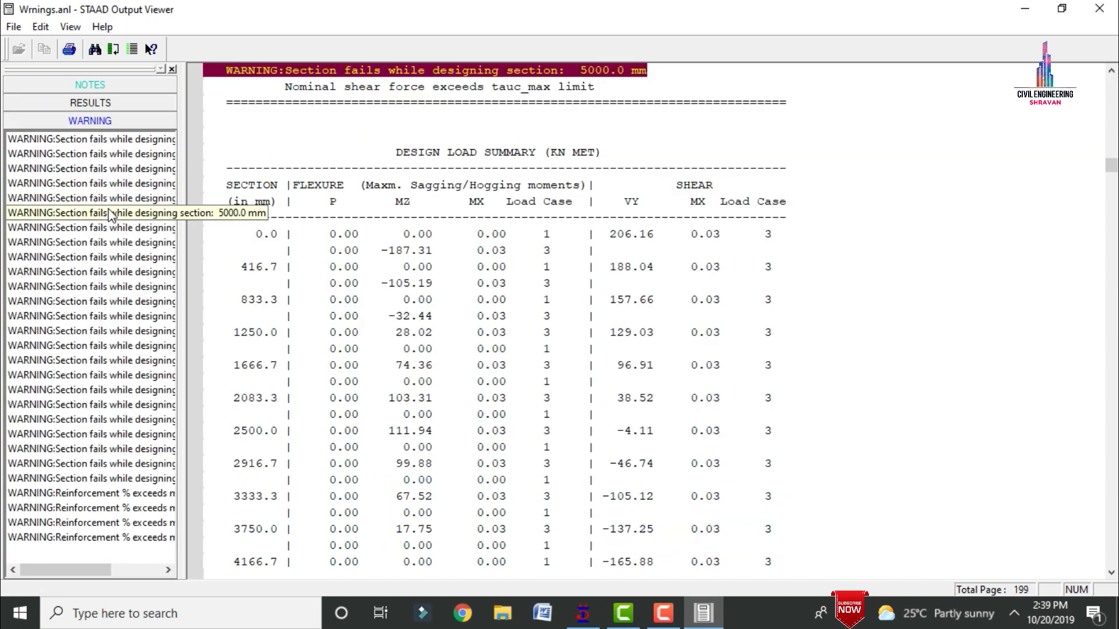
{"action": "left_click", "coordinate": [96, 494]}
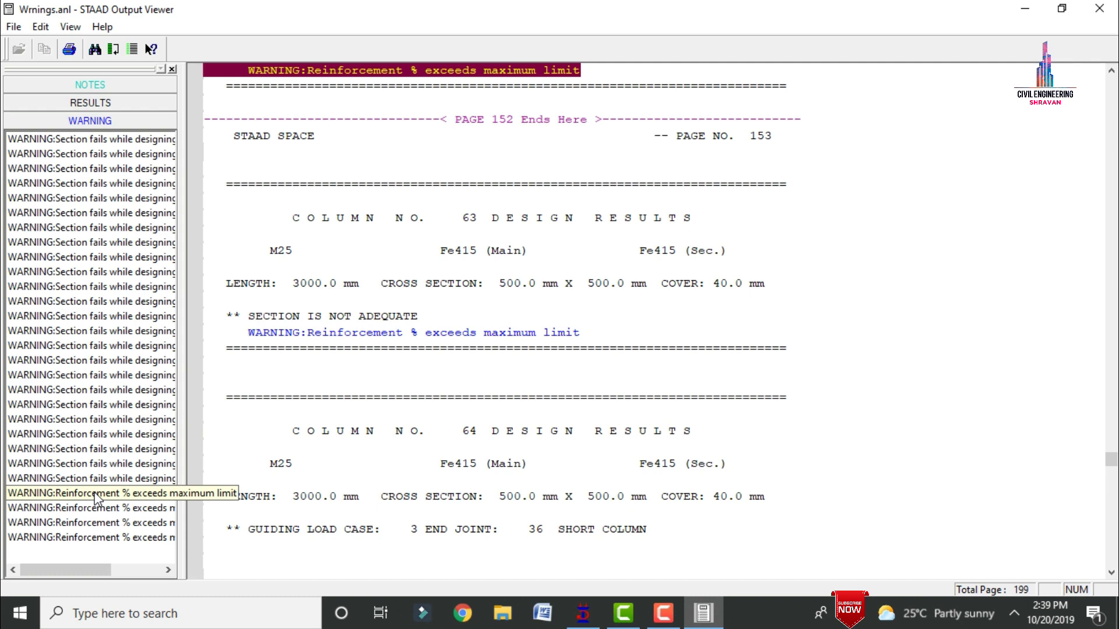
{"action": "left_click", "coordinate": [98, 508]}
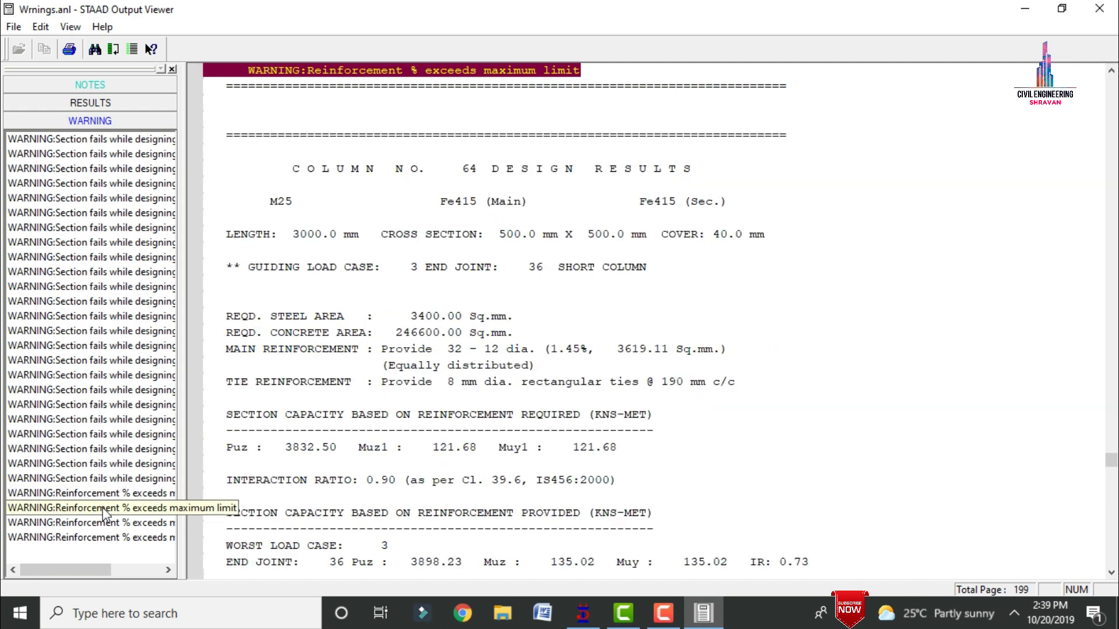
{"action": "left_click", "coordinate": [112, 523]}
{"action": "left_click", "coordinate": [120, 536]}
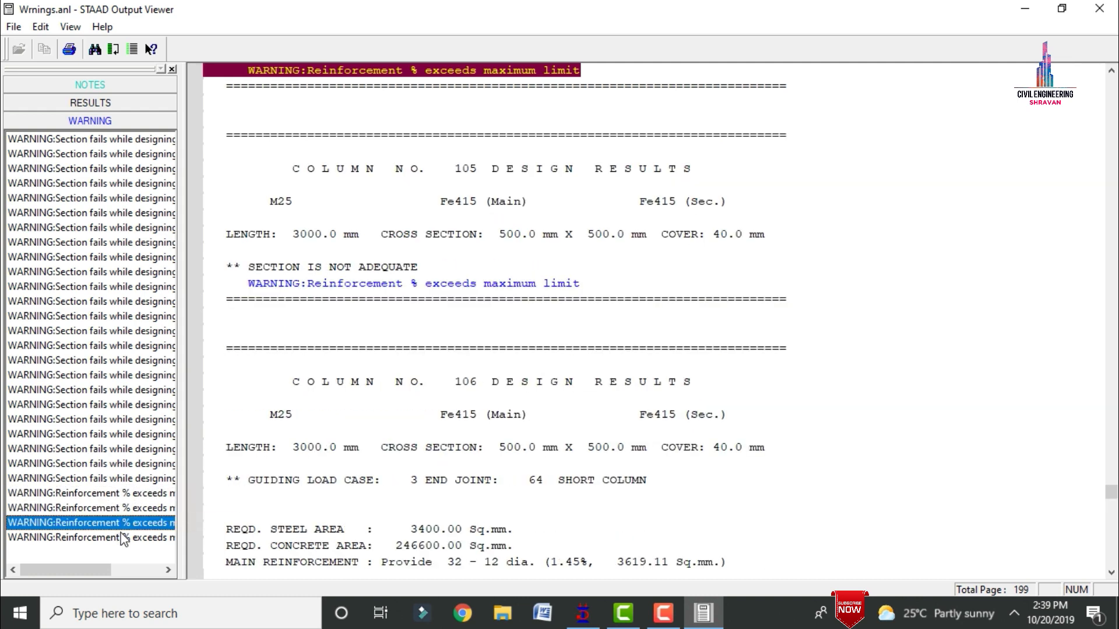
{"action": "left_click", "coordinate": [115, 300]}
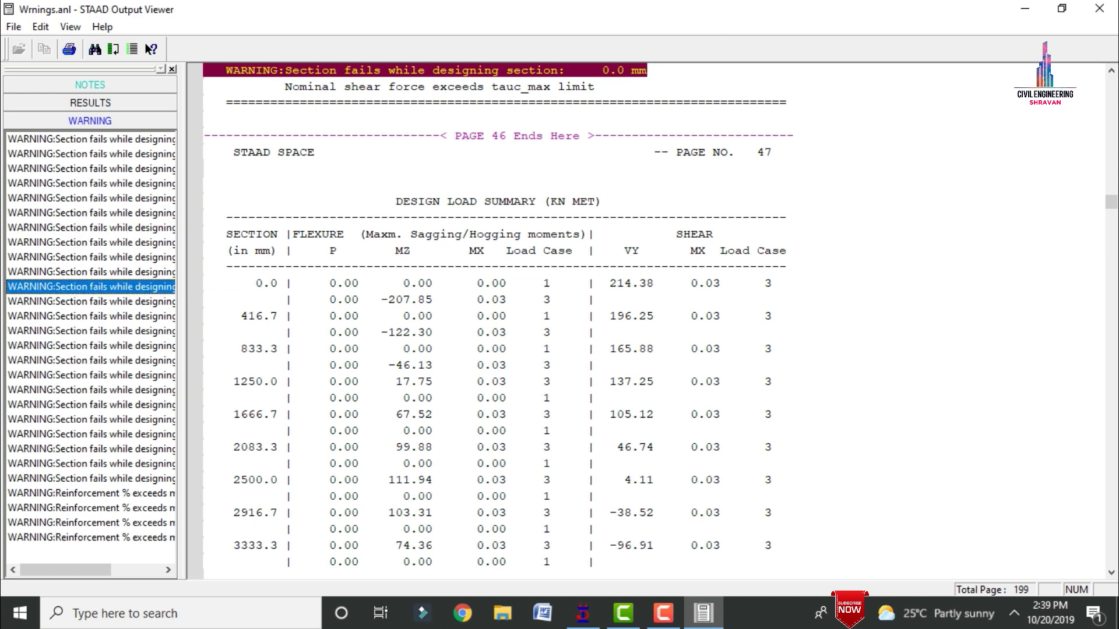
{"action": "left_click", "coordinate": [1100, 10]}
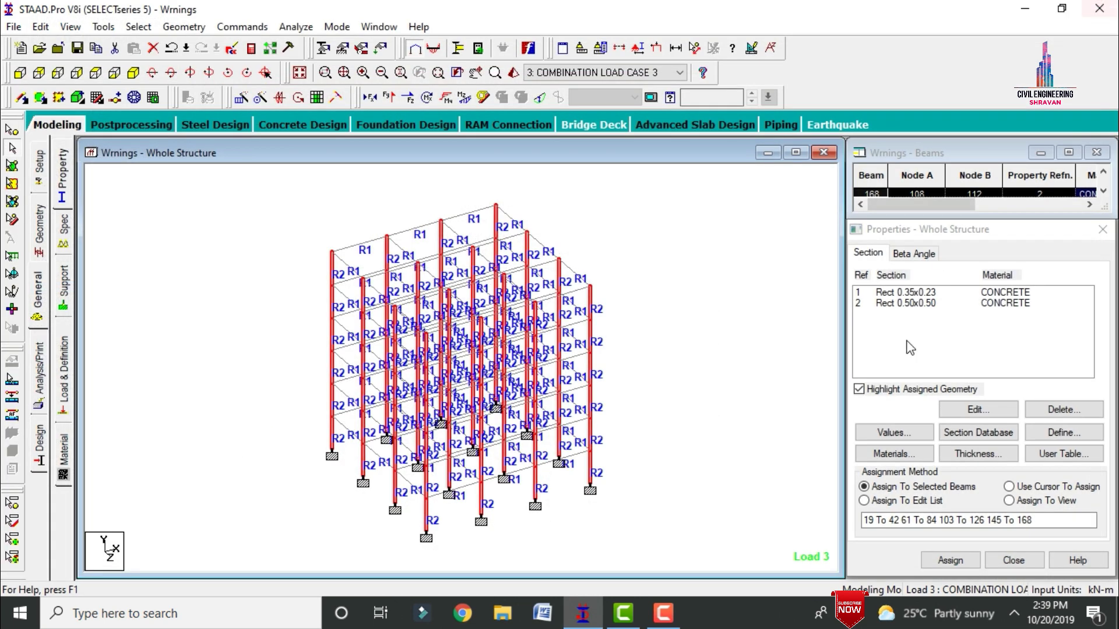
Step: Resize the Rect 0.50x0.50 column section to 0.55x0.55, deleting the old result files
{"action": "left_click", "coordinate": [918, 304]}
{"action": "left_click", "coordinate": [979, 409]}
{"action": "left_click", "coordinate": [624, 263]}
{"action": "type", "text": "5"}
{"action": "key", "text": "Tab"}
{"action": "type", "text": "0.55"}
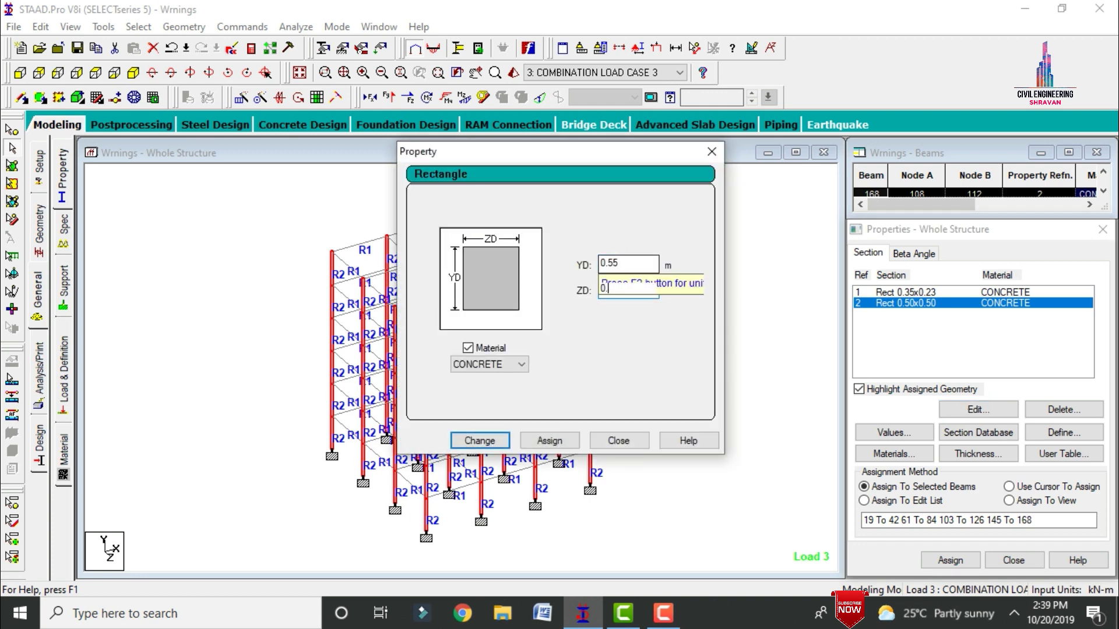
{"action": "left_click", "coordinate": [477, 441]}
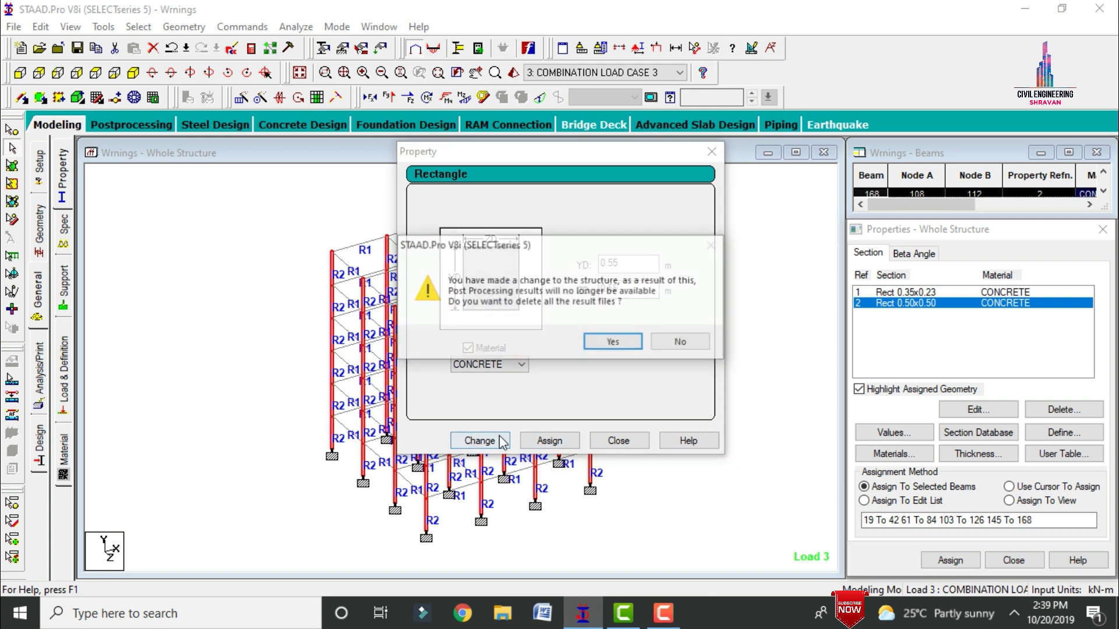
{"action": "left_click", "coordinate": [614, 343]}
{"action": "left_click", "coordinate": [619, 440]}
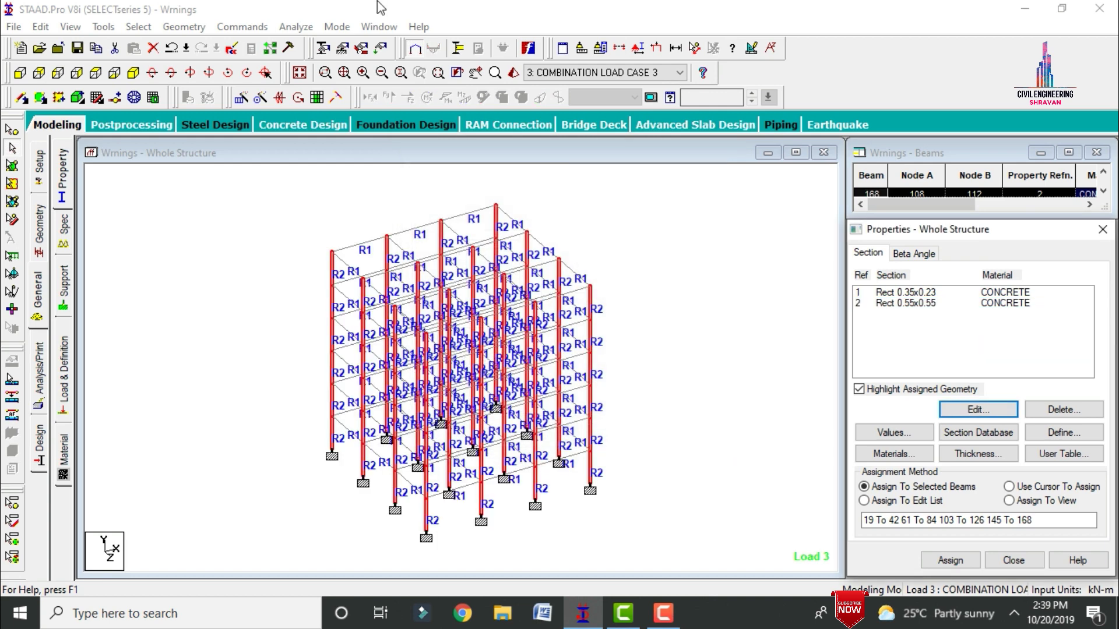
Step: Rerun the analysis (0 errors, 24 warnings) and open the Wrnings.anl output report
{"action": "left_click", "coordinate": [295, 26]}
{"action": "left_click", "coordinate": [308, 43]}
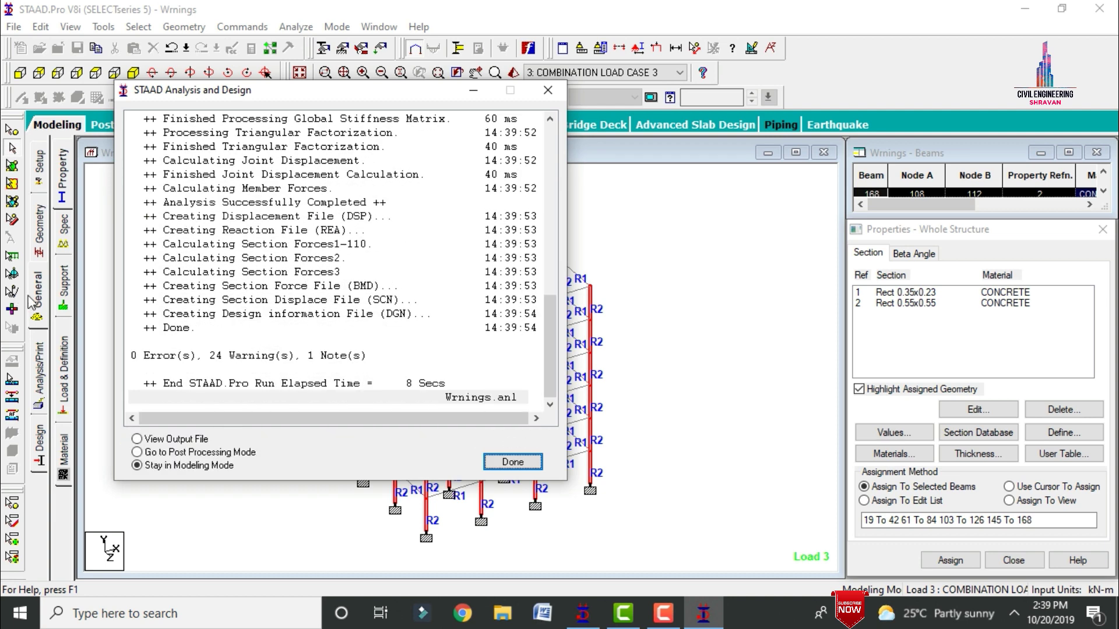
{"action": "left_click", "coordinate": [178, 440]}
{"action": "left_click", "coordinate": [511, 462]}
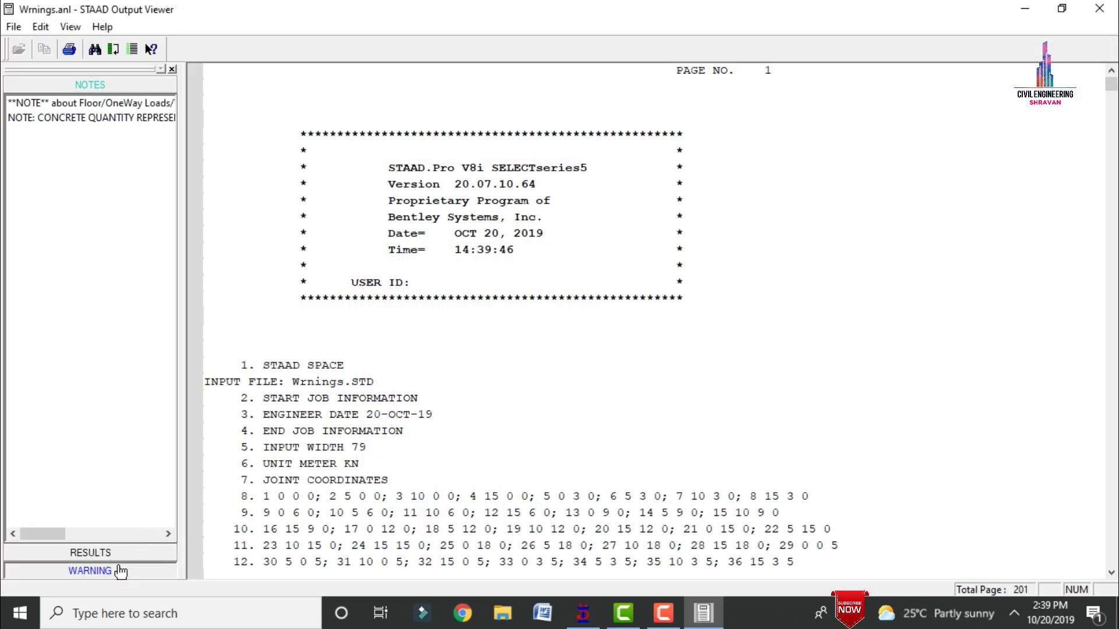
Step: Show the design warning list and step through the section-failure warnings
{"action": "left_click", "coordinate": [123, 571]}
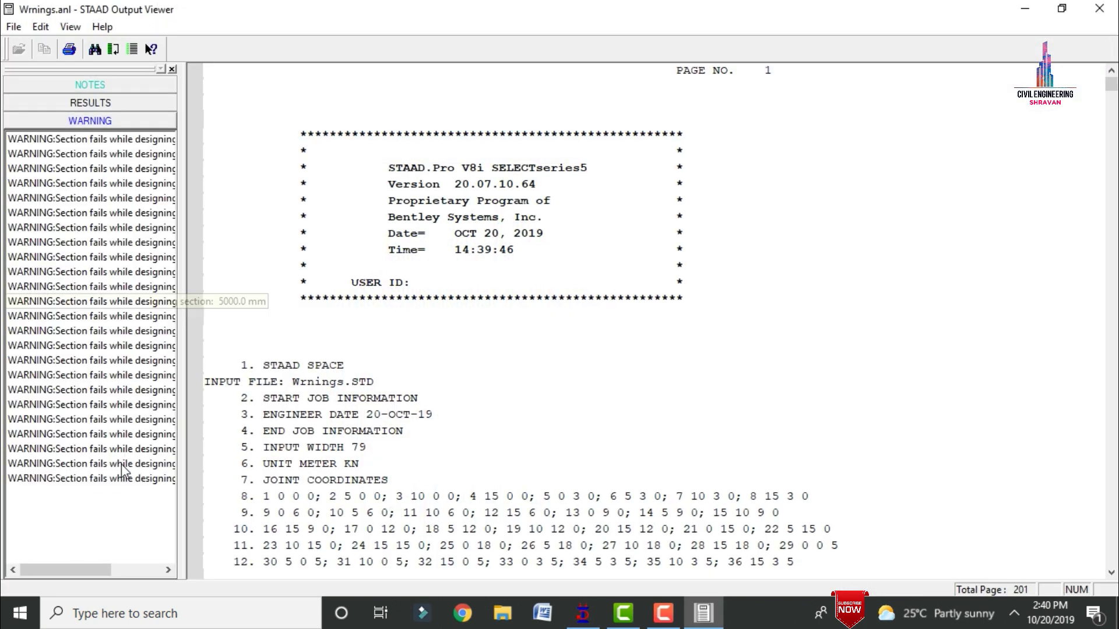
{"action": "left_click", "coordinate": [87, 419]}
{"action": "key", "text": "Down"}
{"action": "key", "text": "Down"}
{"action": "key", "text": "Down"}
{"action": "key", "text": "Down"}
{"action": "key", "text": "Up"}
{"action": "key", "text": "Up"}
{"action": "key", "text": "Up"}
{"action": "key", "text": "Up"}
{"action": "key", "text": "Up"}
{"action": "key", "text": "Up"}
{"action": "key", "text": "Up"}
{"action": "key", "text": "Up"}
{"action": "key", "text": "Up"}
{"action": "key", "text": "Up"}
{"action": "key", "text": "Up"}
{"action": "key", "text": "Up"}
{"action": "key", "text": "Up"}
{"action": "key", "text": "Up"}
{"action": "key", "text": "Up"}
{"action": "key", "text": "Up"}
{"action": "key", "text": "Up"}
{"action": "key", "text": "Up"}
{"action": "key", "text": "Up"}
{"action": "key", "text": "Up"}
{"action": "key", "text": "Up"}
{"action": "key", "text": "Up"}
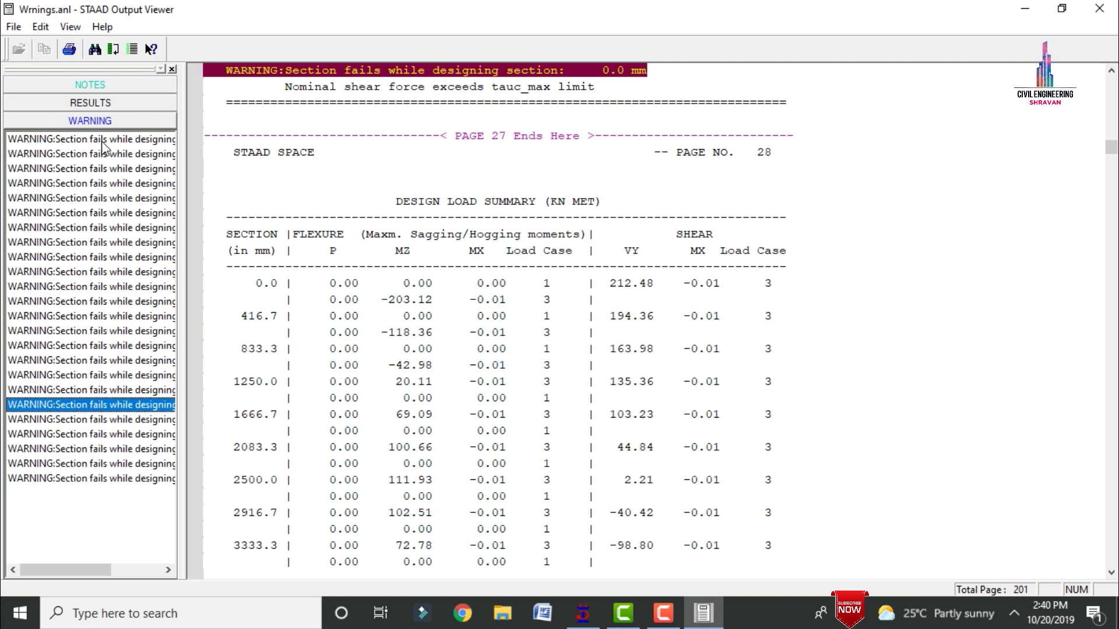
Step: Review the section 5000.0 mm shear warning, then close the Output Viewer
{"action": "key", "text": "Up"}
{"action": "key", "text": "Down"}
{"action": "key", "text": "Down"}
{"action": "key", "text": "Down"}
{"action": "key", "text": "Down"}
{"action": "key", "text": "Down"}
{"action": "key", "text": "Down"}
{"action": "key", "text": "Down"}
{"action": "key", "text": "Down"}
{"action": "key", "text": "Down"}
{"action": "key", "text": "Down"}
{"action": "key", "text": "Down"}
{"action": "key", "text": "Down"}
{"action": "key", "text": "Down"}
{"action": "key", "text": "Down"}
{"action": "key", "text": "Down"}
{"action": "key", "text": "Down"}
{"action": "key", "text": "Down"}
{"action": "key", "text": "Down"}
{"action": "key", "text": "Down"}
{"action": "key", "text": "Down"}
{"action": "key", "text": "Up"}
{"action": "key", "text": "Up"}
{"action": "key", "text": "Up"}
{"action": "key", "text": "Up"}
{"action": "key", "text": "Up"}
{"action": "key", "text": "Up"}
{"action": "key", "text": "Up"}
{"action": "key", "text": "Up"}
{"action": "key", "text": "Up"}
{"action": "key", "text": "Up"}
{"action": "key", "text": "Up"}
{"action": "key", "text": "Up"}
{"action": "key", "text": "Up"}
{"action": "key", "text": "Up"}
{"action": "key", "text": "Up"}
{"action": "key", "text": "Up"}
{"action": "key", "text": "Up"}
{"action": "key", "text": "Up"}
{"action": "key", "text": "Up"}
{"action": "key", "text": "Up"}
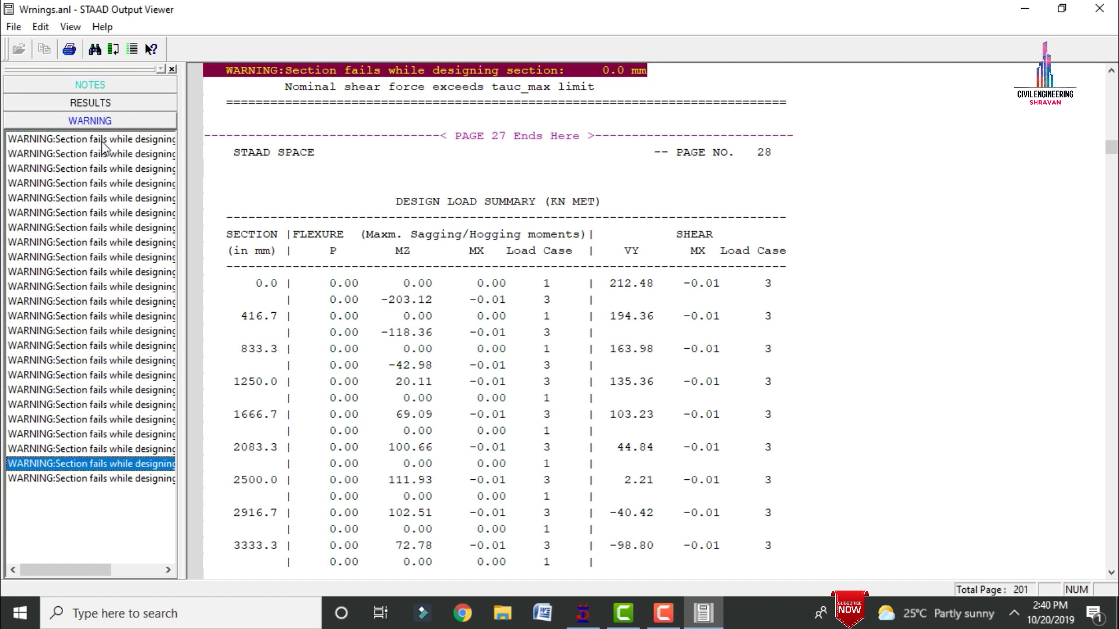
{"action": "key", "text": "Up"}
{"action": "key", "text": "Down"}
{"action": "key", "text": "Down"}
{"action": "key", "text": "Down"}
{"action": "key", "text": "Down"}
{"action": "key", "text": "Down"}
{"action": "key", "text": "Down"}
{"action": "key", "text": "Down"}
{"action": "key", "text": "Down"}
{"action": "key", "text": "Down"}
{"action": "key", "text": "Down"}
{"action": "key", "text": "Down"}
{"action": "key", "text": "Down"}
{"action": "key", "text": "Down"}
{"action": "key", "text": "Down"}
{"action": "key", "text": "Down"}
{"action": "key", "text": "Down"}
{"action": "key", "text": "Down"}
{"action": "key", "text": "Down"}
{"action": "key", "text": "Down"}
{"action": "key", "text": "Down"}
{"action": "key", "text": "Down"}
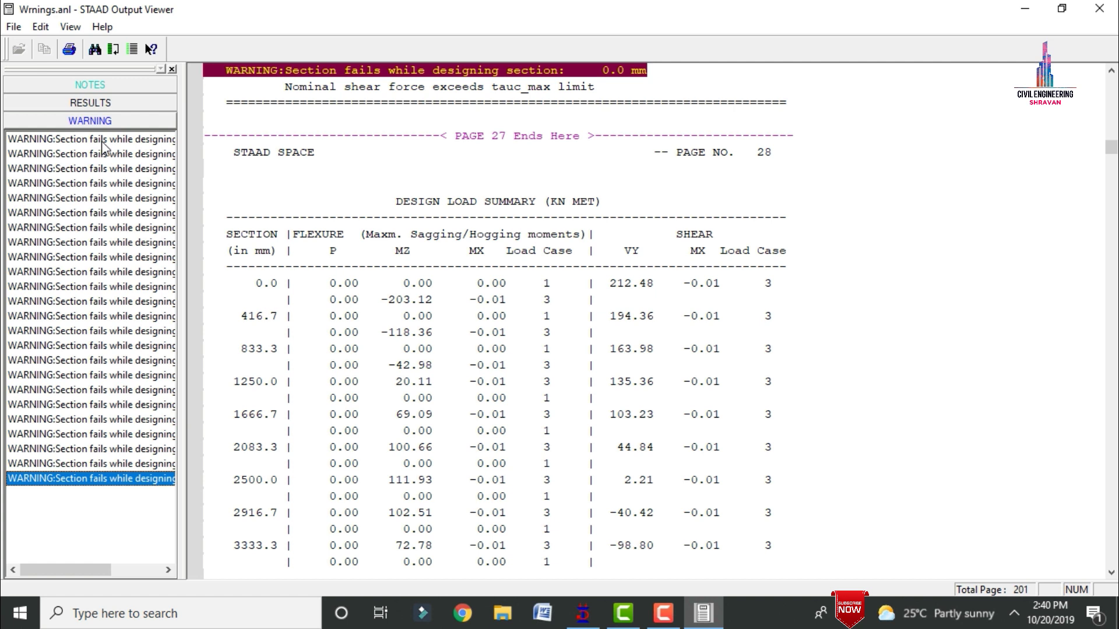
{"action": "left_click", "coordinate": [145, 215]}
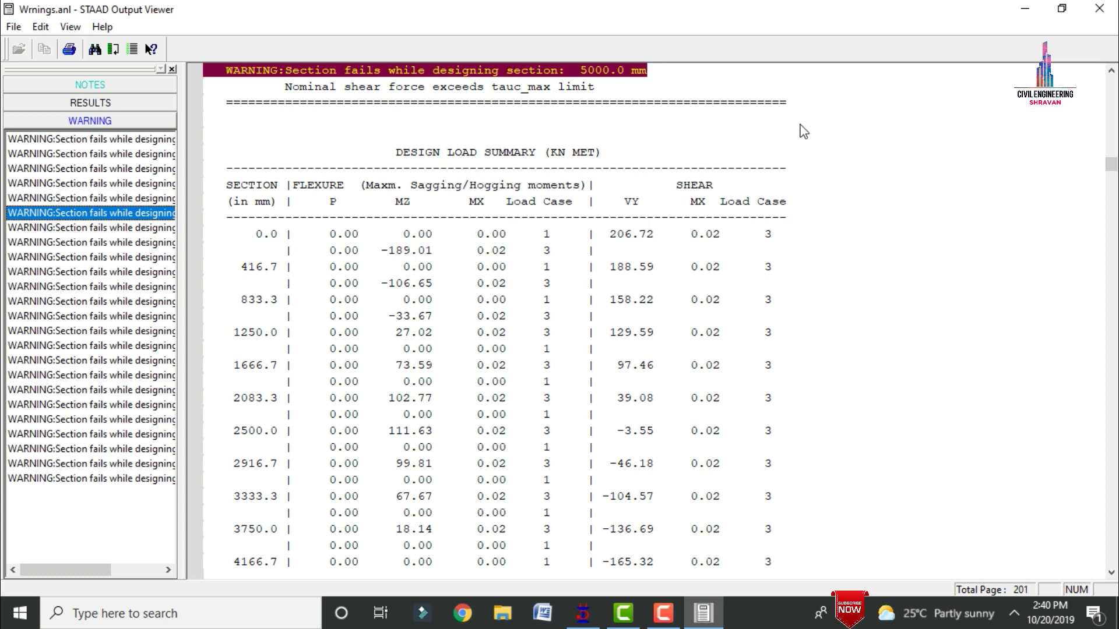
{"action": "left_click", "coordinate": [1099, 8]}
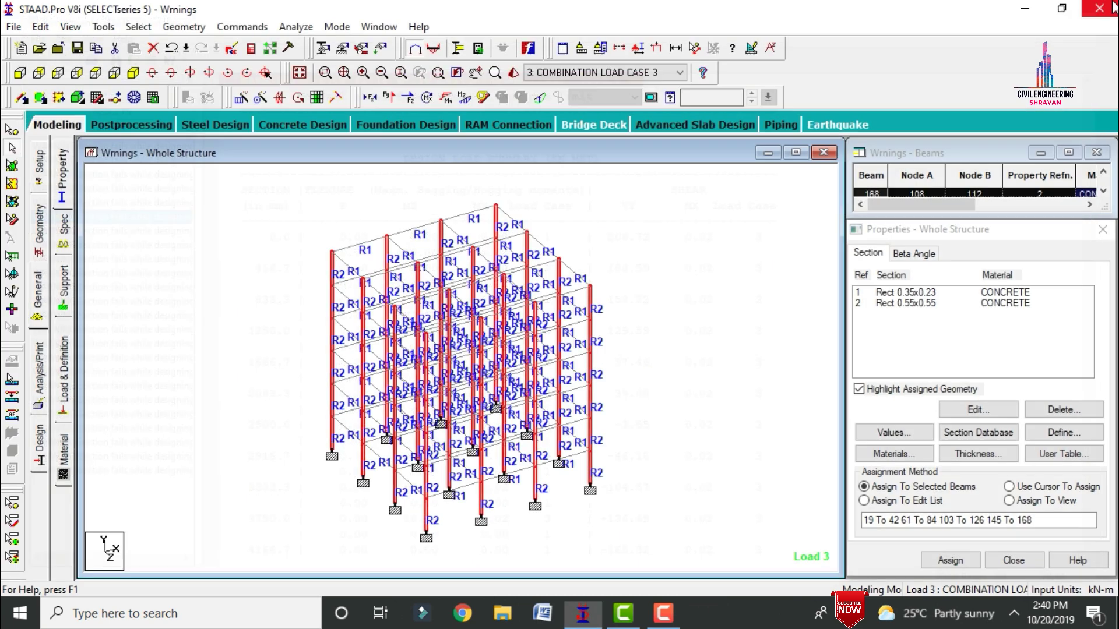
Step: Resize the Rect 0.35x0.23 beam section to ZD 0.35, deleting the old result files
{"action": "left_click", "coordinate": [736, 186]}
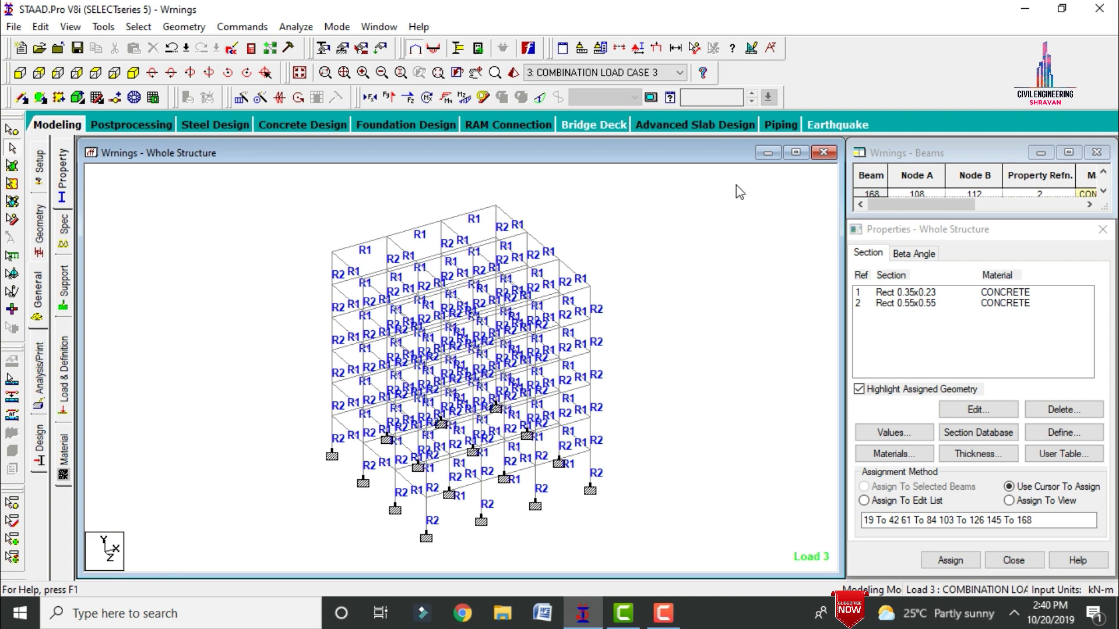
{"action": "left_click", "coordinate": [912, 294]}
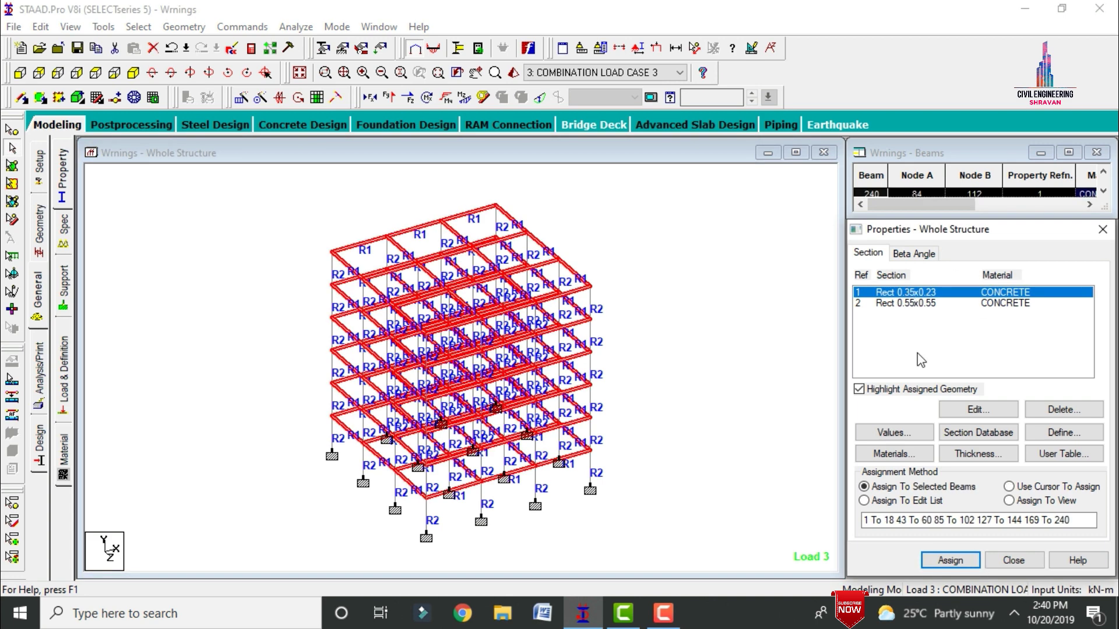
{"action": "left_click", "coordinate": [967, 410]}
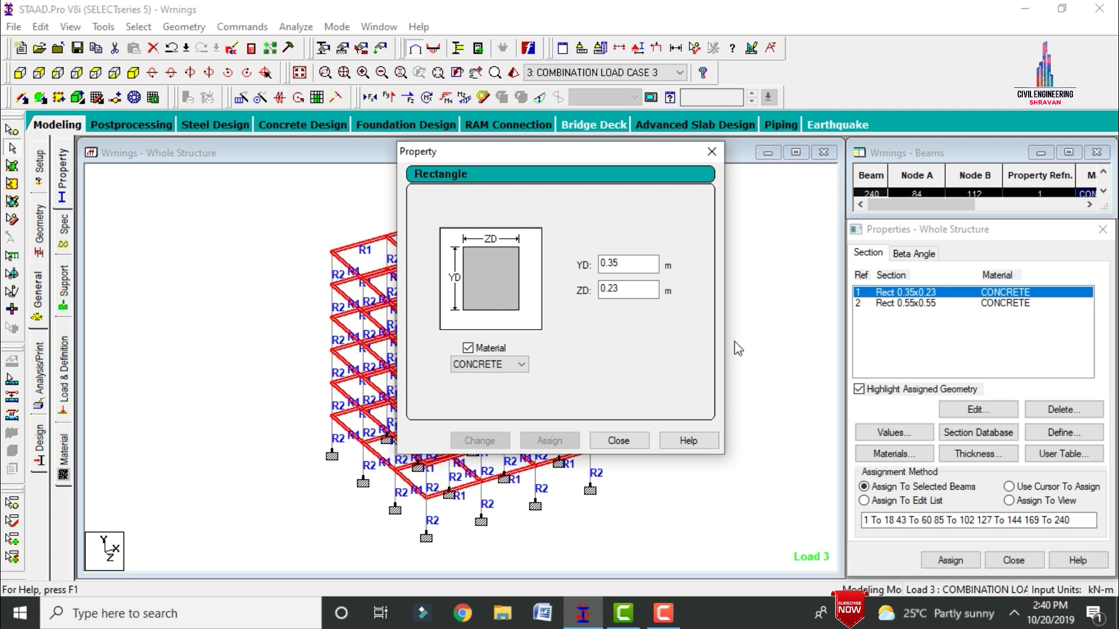
{"action": "left_click", "coordinate": [638, 286]}
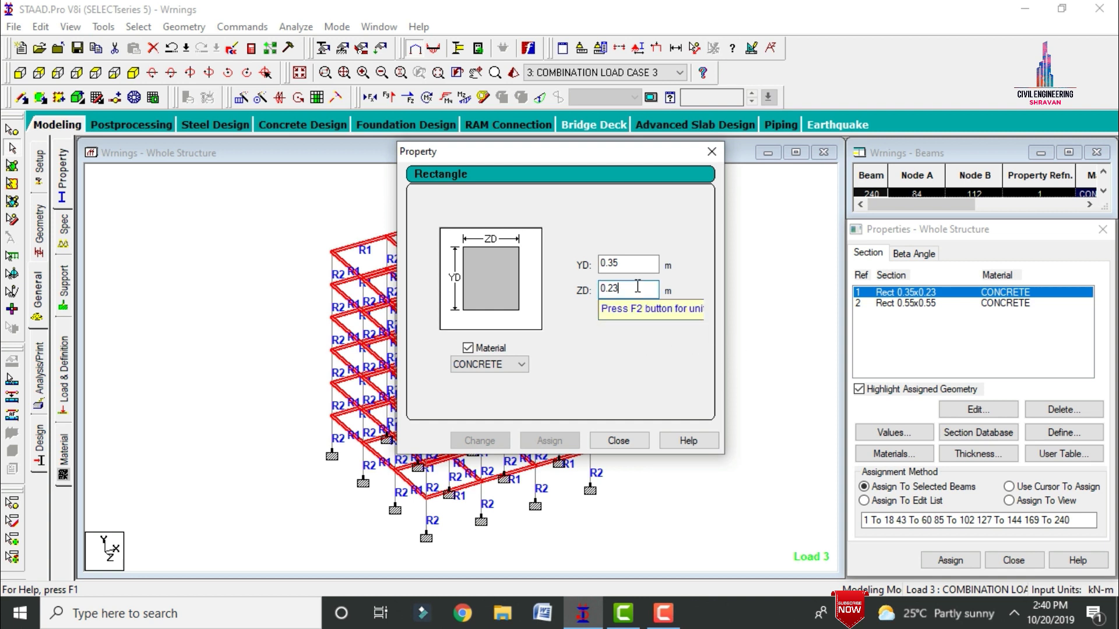
{"action": "key", "text": "BackSpace"}
{"action": "key", "text": "BackSpace"}
{"action": "type", "text": "35"}
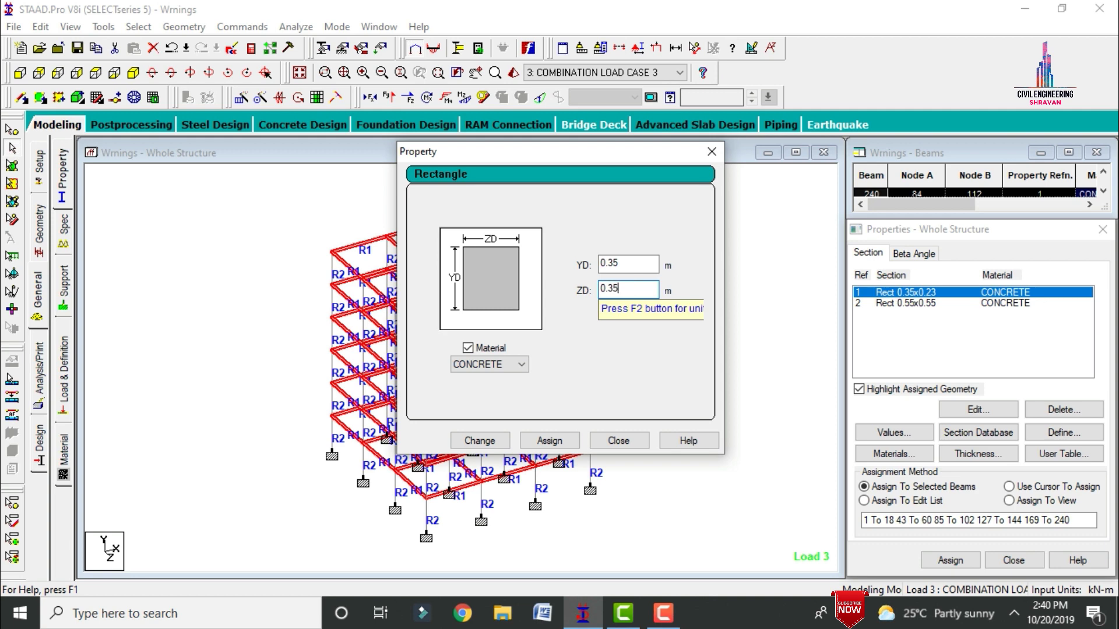
{"action": "key", "text": "Return"}
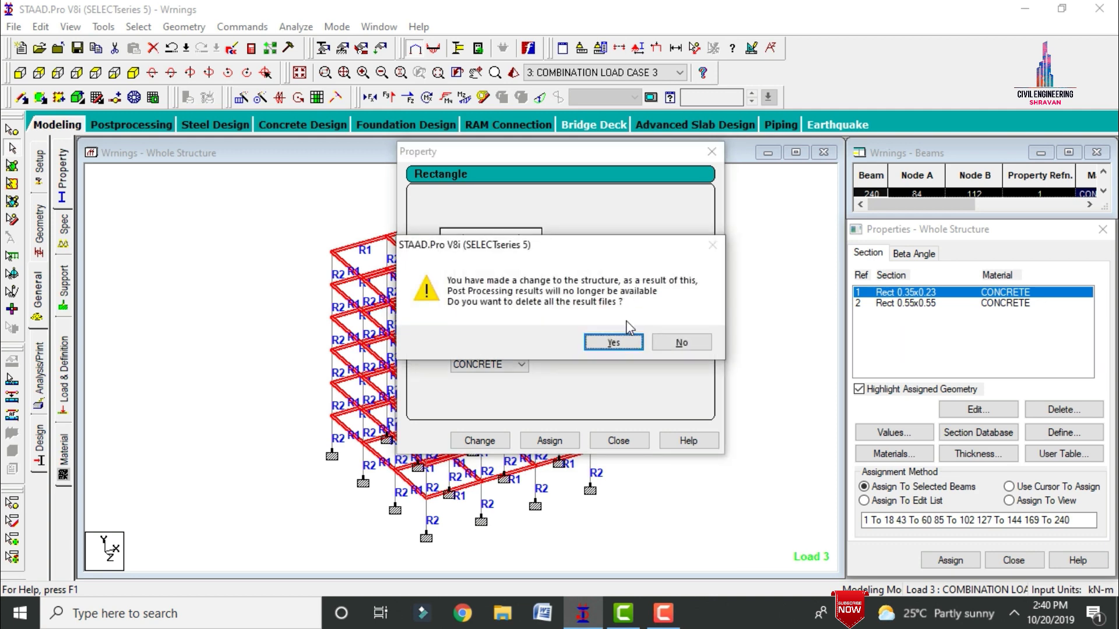
{"action": "left_click", "coordinate": [619, 343]}
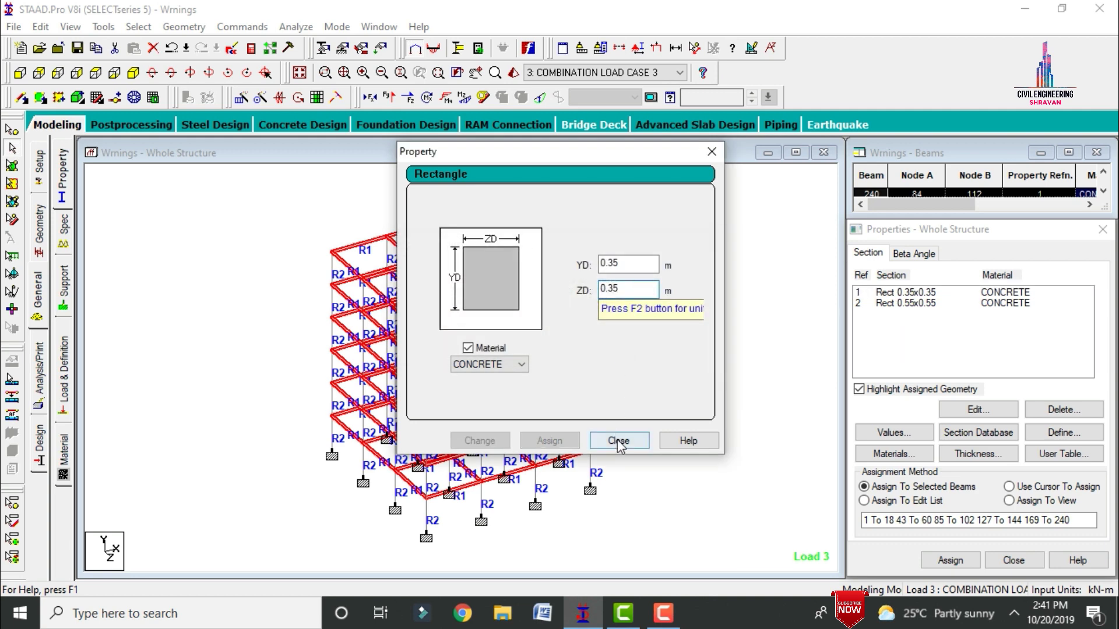
{"action": "left_click", "coordinate": [617, 440]}
{"action": "left_click", "coordinate": [296, 26]}
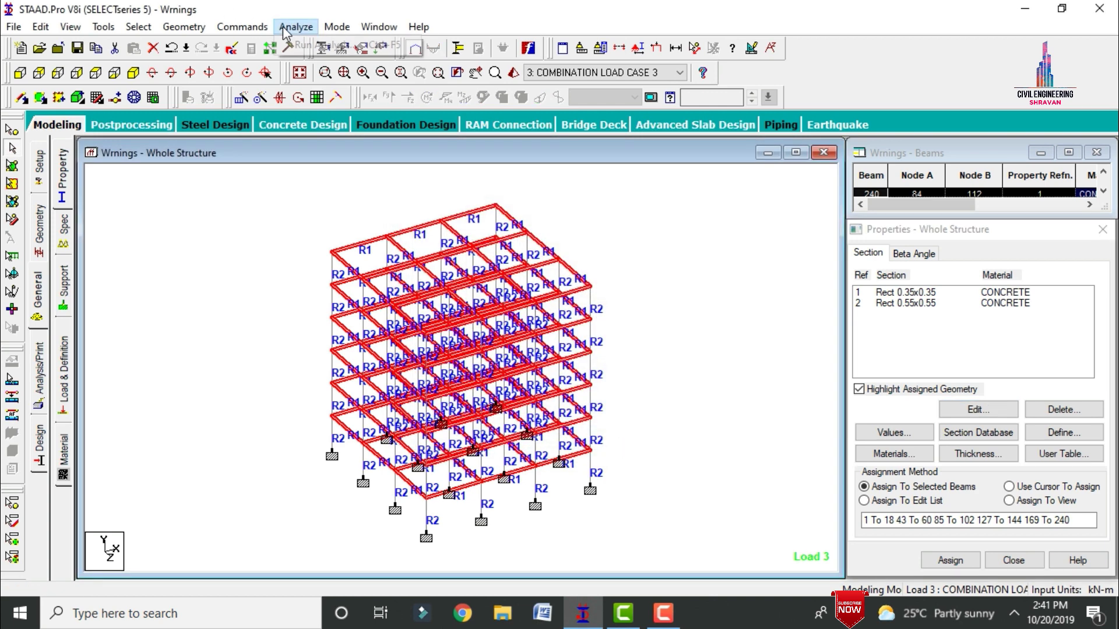
Step: Run the analysis again, accepting the structure-modified warning
{"action": "left_click", "coordinate": [309, 46]}
{"action": "key", "text": "Return"}
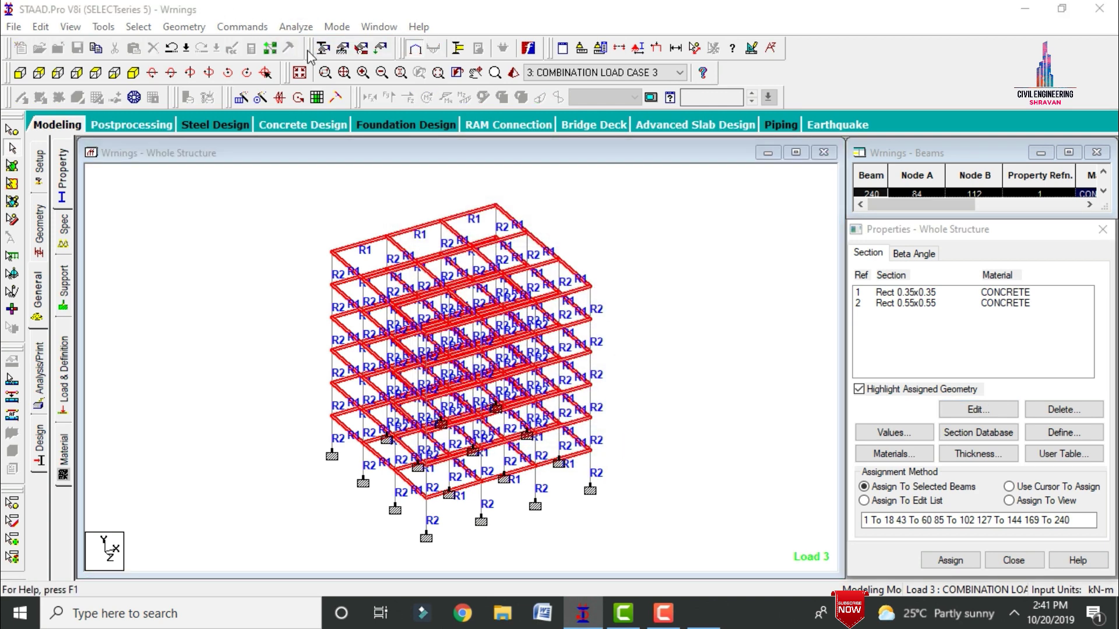